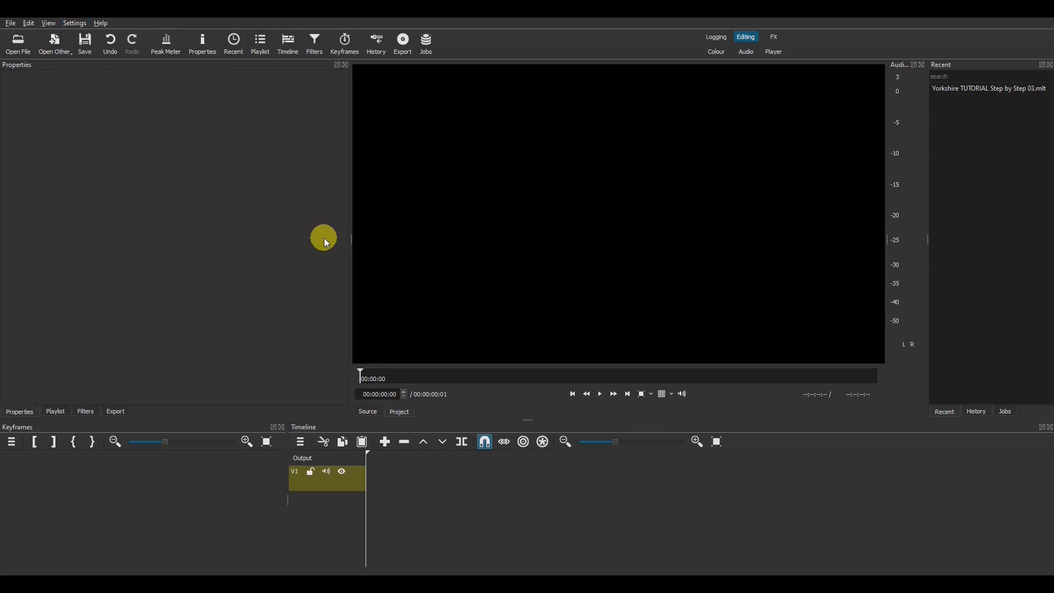
Step: Create a white #FFFFFFFF colour clip and drop it at the start of V1
left_click(61, 52)
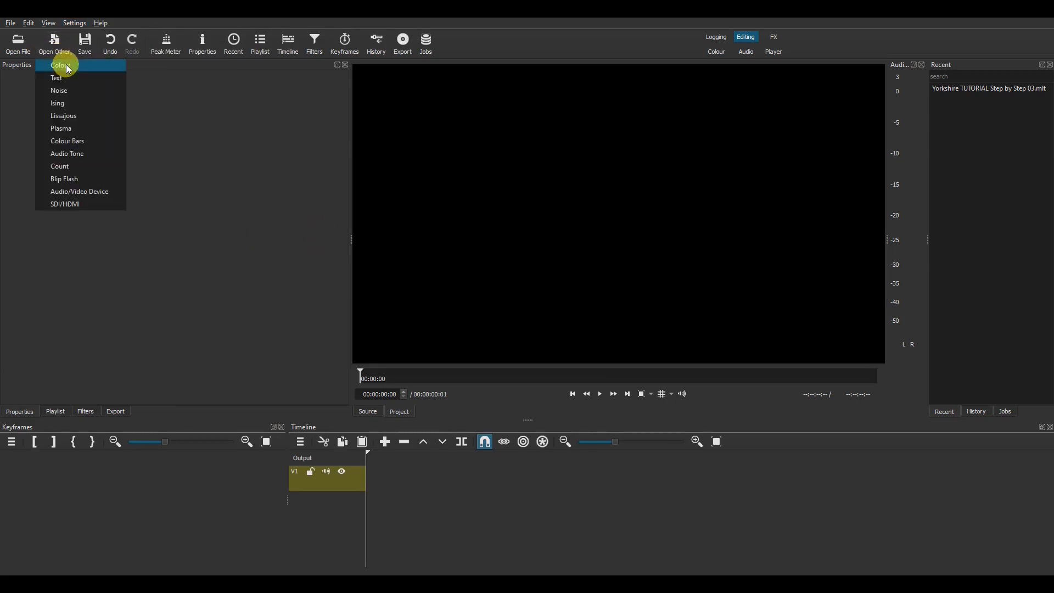
left_click(65, 65)
left_click(443, 261)
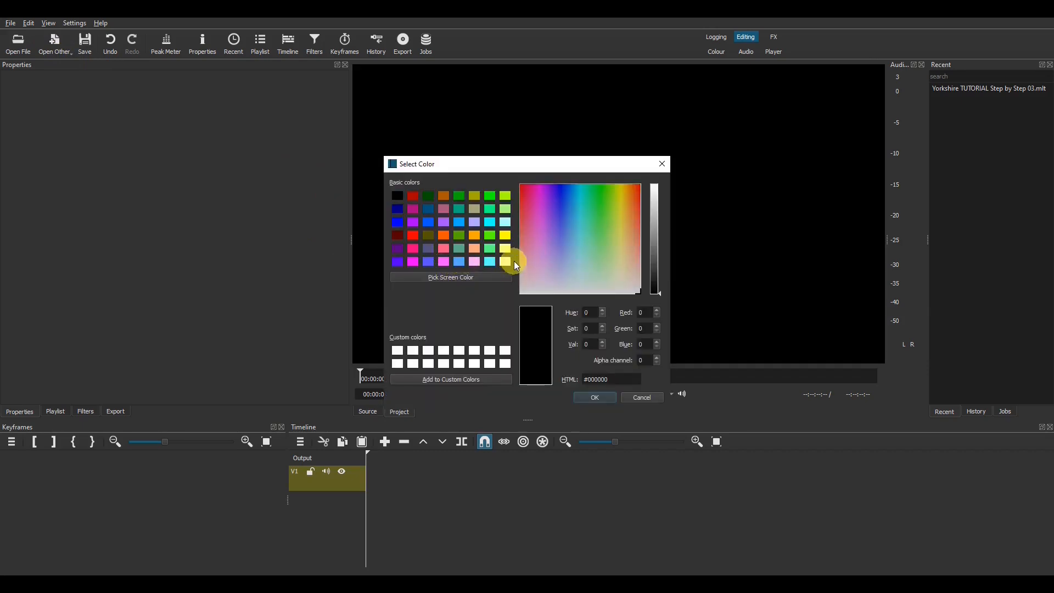
left_click(505, 261)
left_click(613, 398)
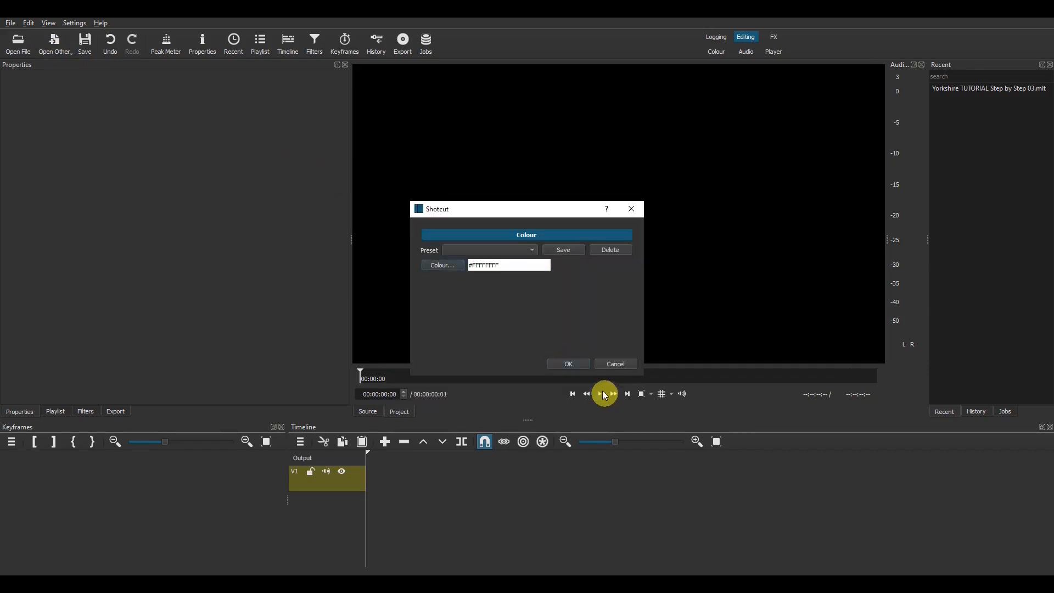
left_click(581, 366)
left_click_drag(496, 355, 510, 482)
Step: Add a Size, Position & Rotate filter to the white clip
left_click(445, 482)
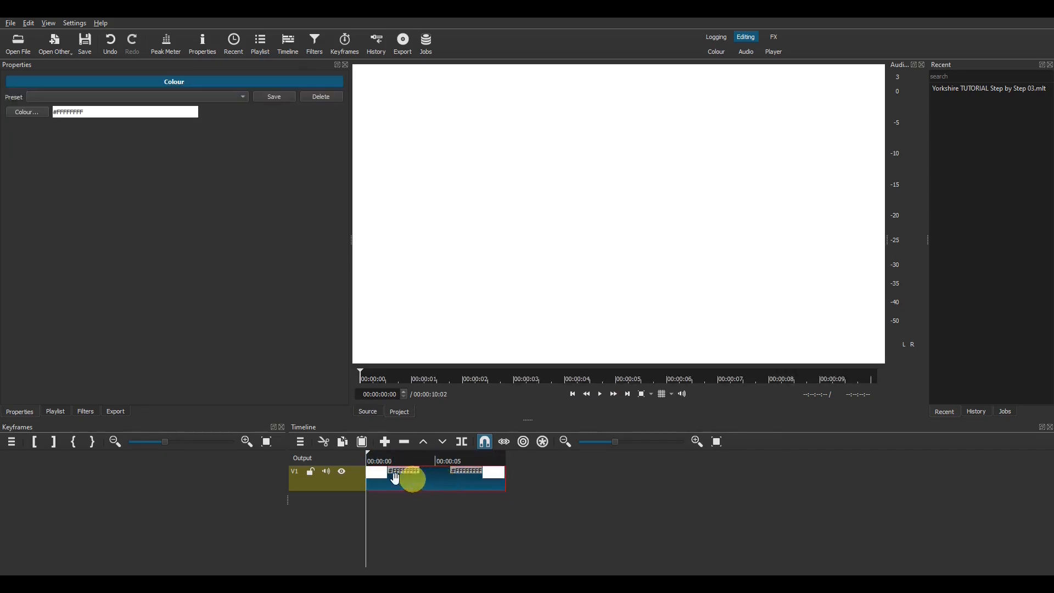
left_click(87, 412)
left_click(12, 169)
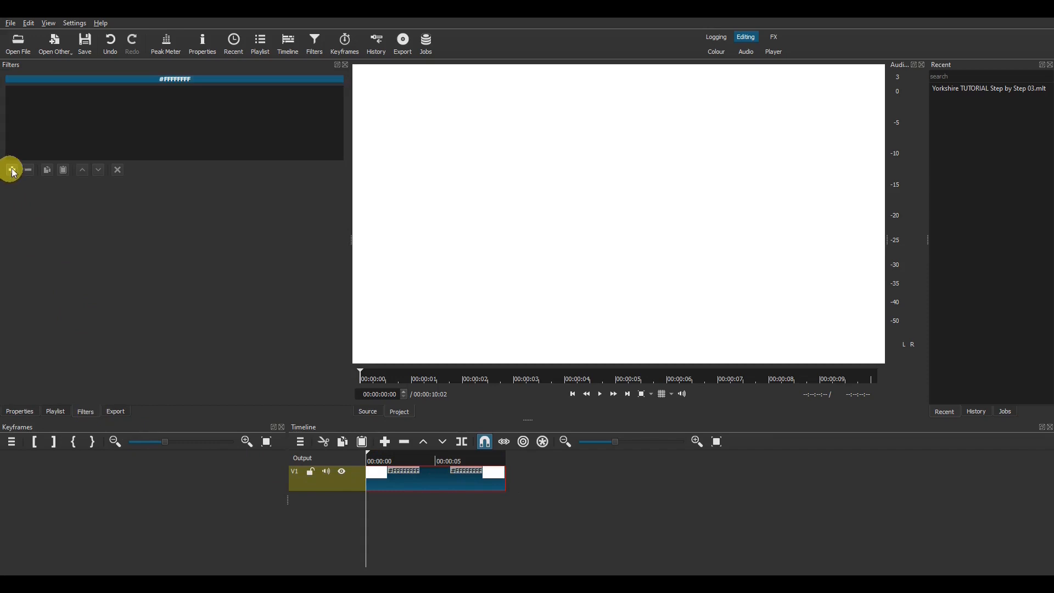
left_click(39, 256)
left_click(50, 275)
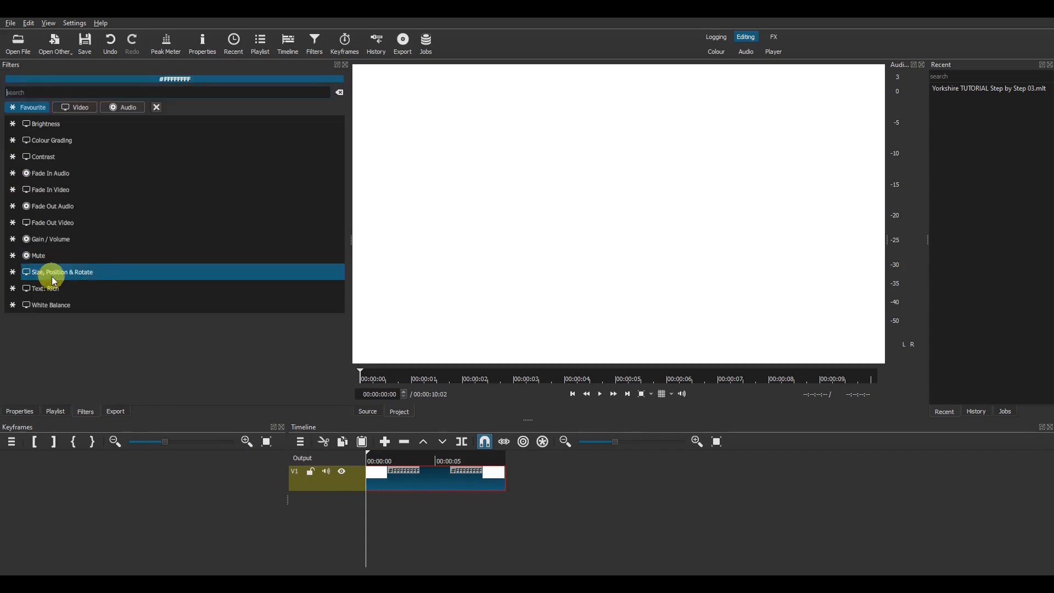
left_click(53, 276)
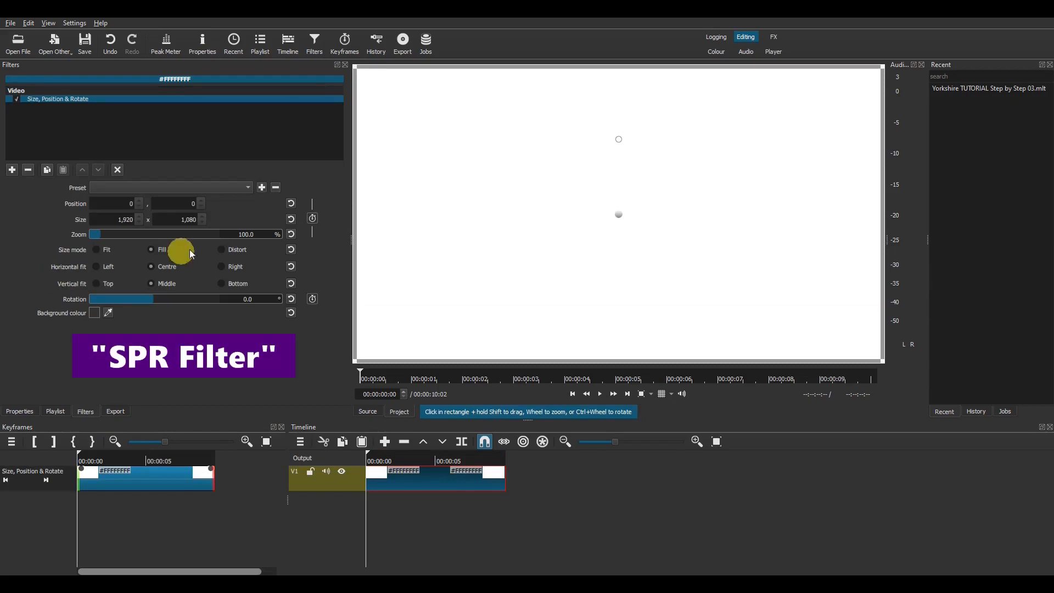
Step: Set the filter to Distort and size it 1920 x 20 at position 0,0
left_click(220, 249)
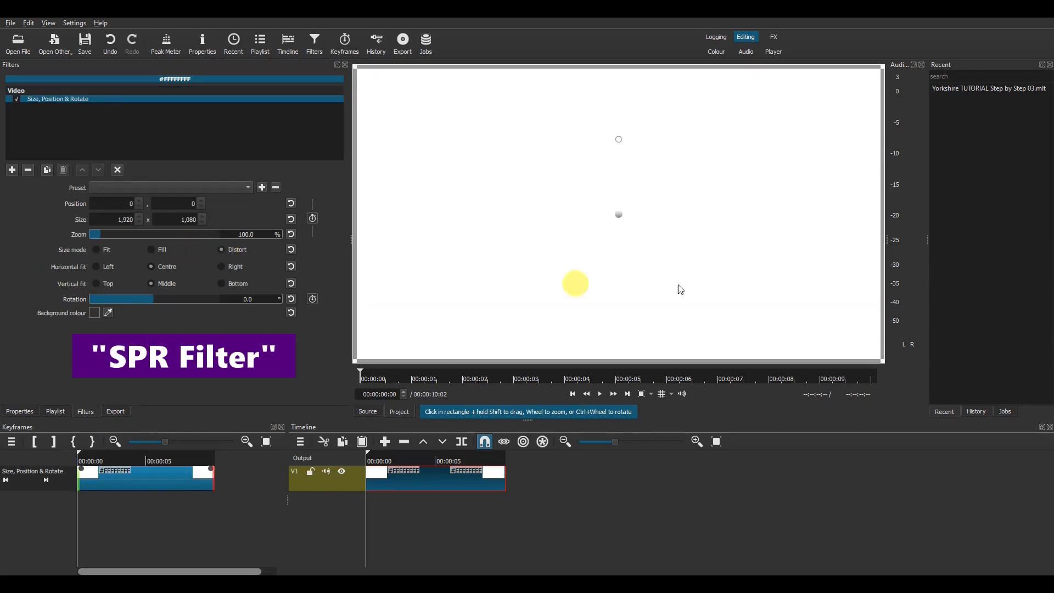
left_click_drag(878, 359, 785, 309)
left_click_drag(642, 229, 823, 174)
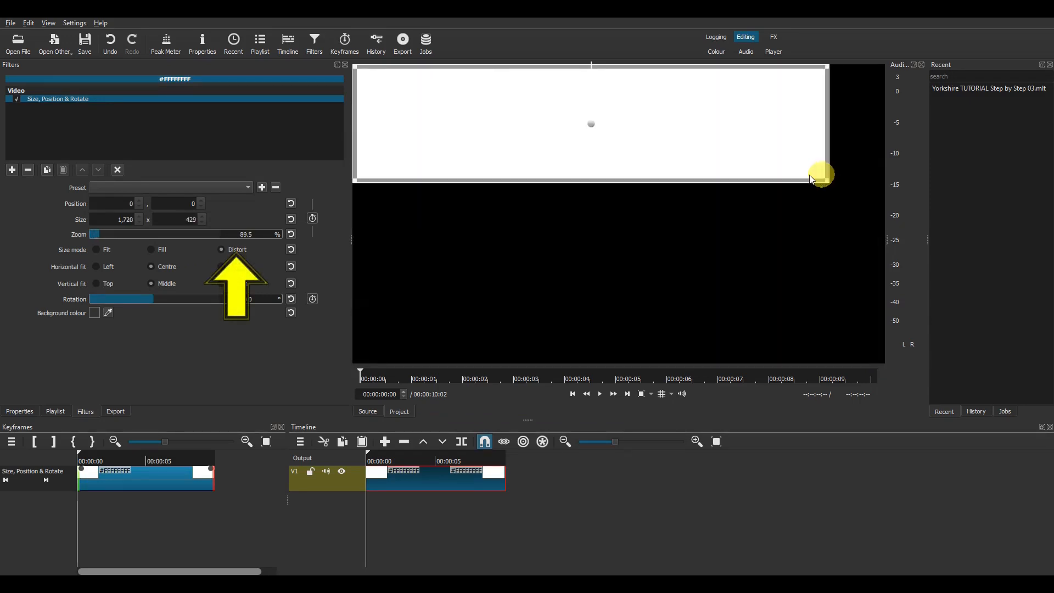
left_click(292, 219)
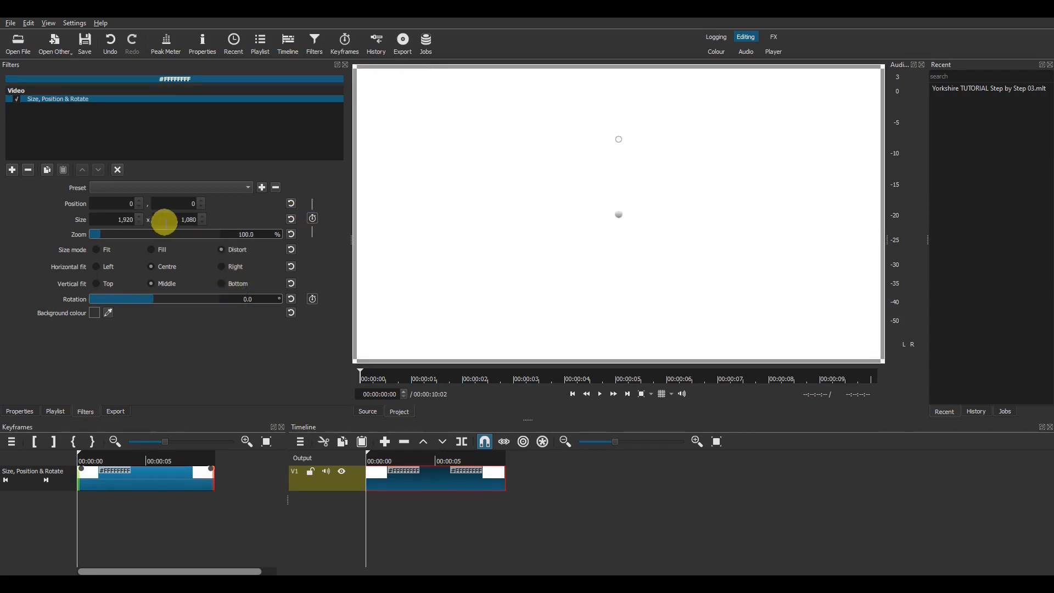
left_click_drag(185, 219, 202, 220)
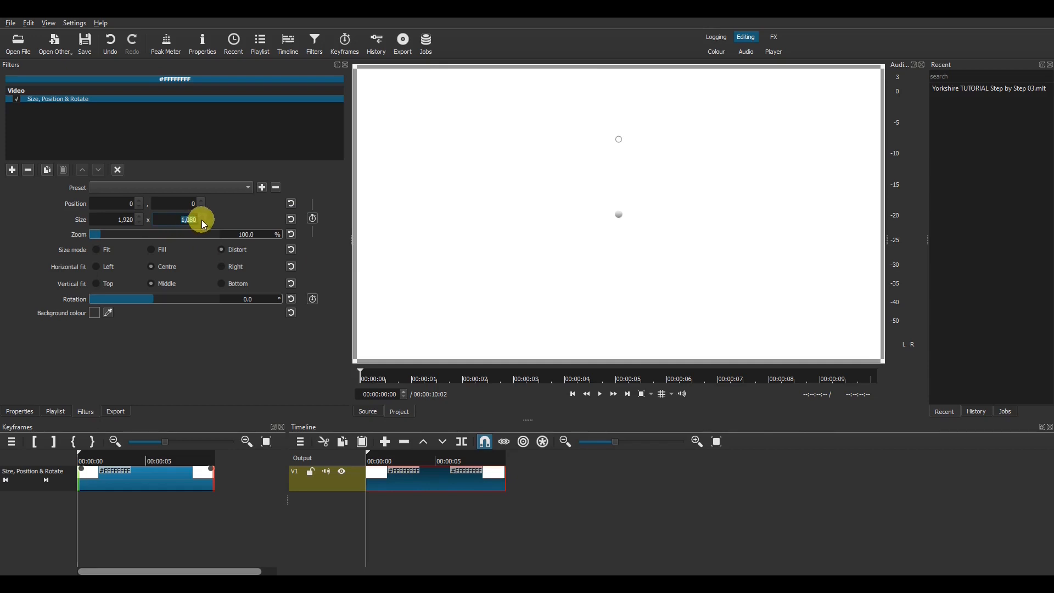
type("20")
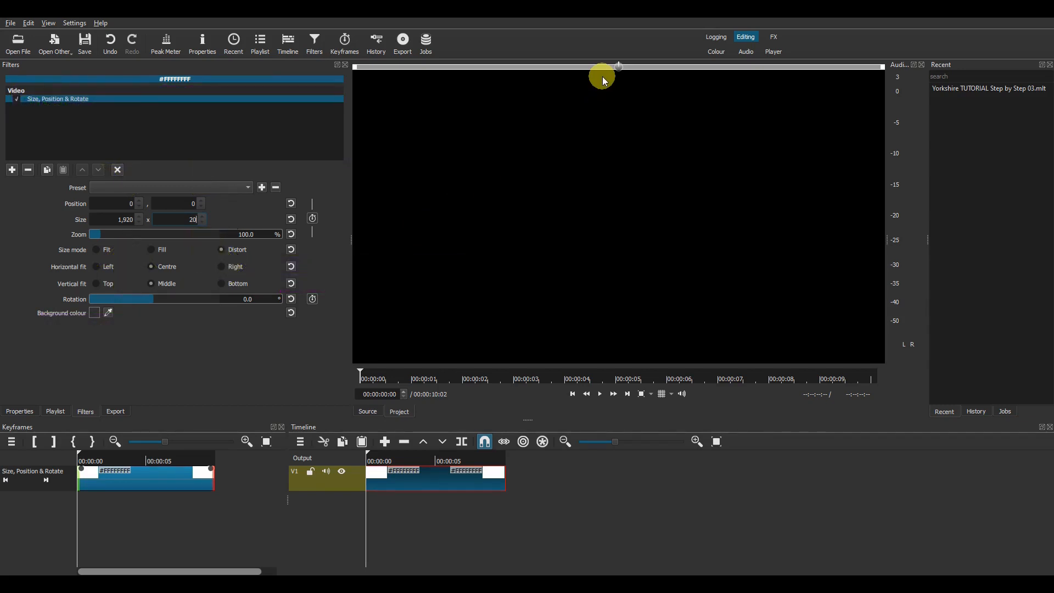
Step: With the player grid on, drag the white bar down to position 0, 530
left_click(665, 394)
left_click_drag(618, 66, 619, 222)
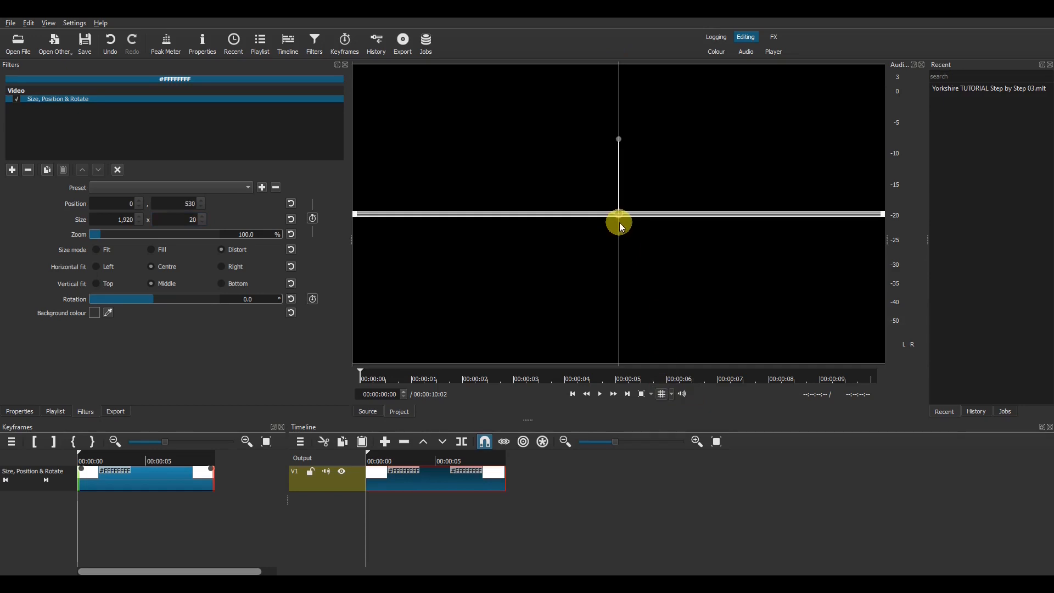
left_click(119, 171)
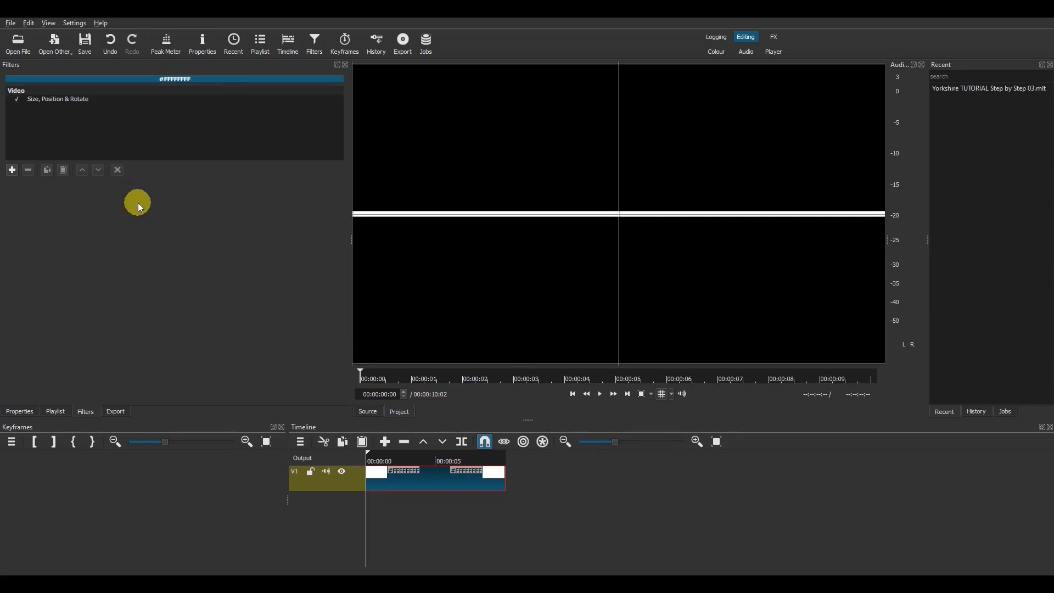
left_click(86, 103)
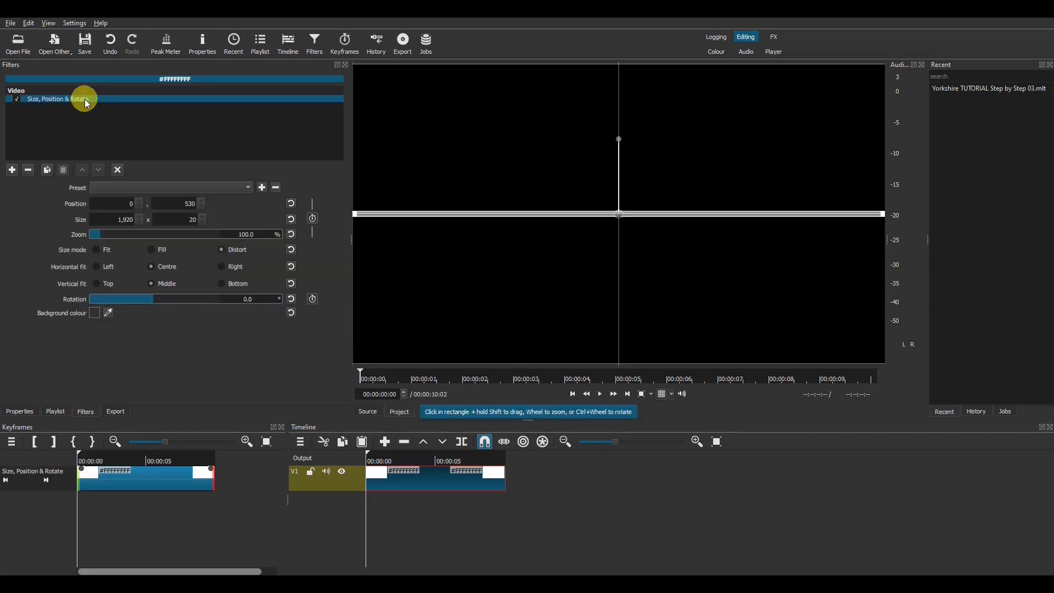
left_click(333, 461)
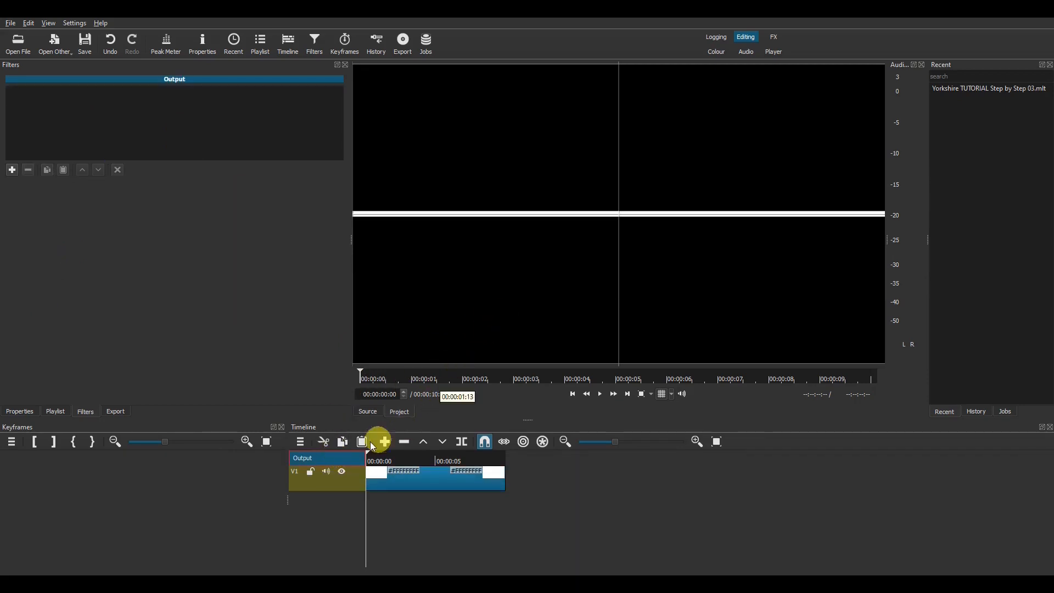
left_click(397, 475)
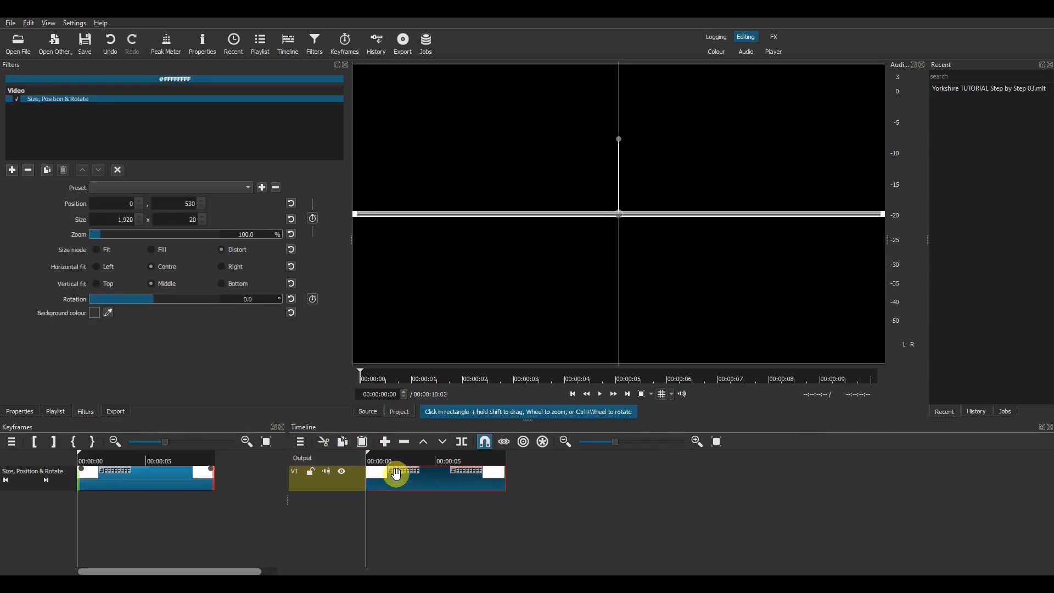
left_click(117, 168)
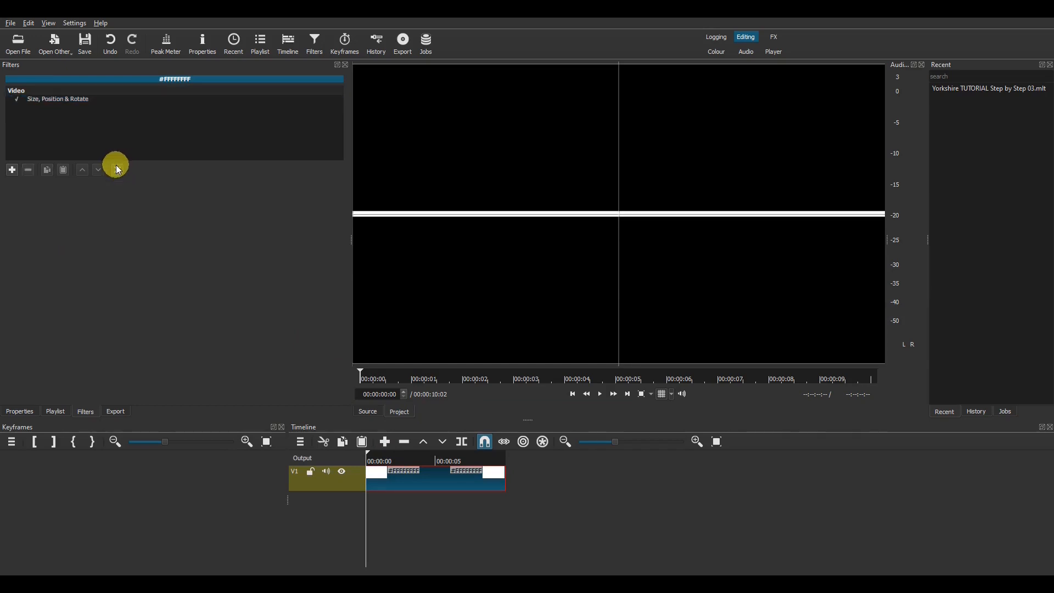
left_click(662, 395)
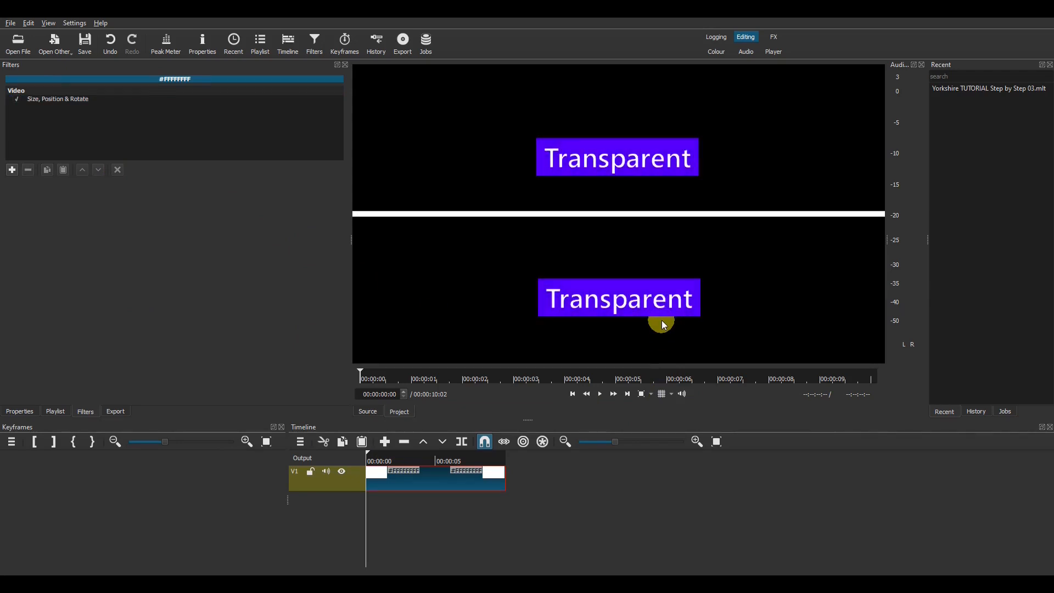
left_click(663, 394)
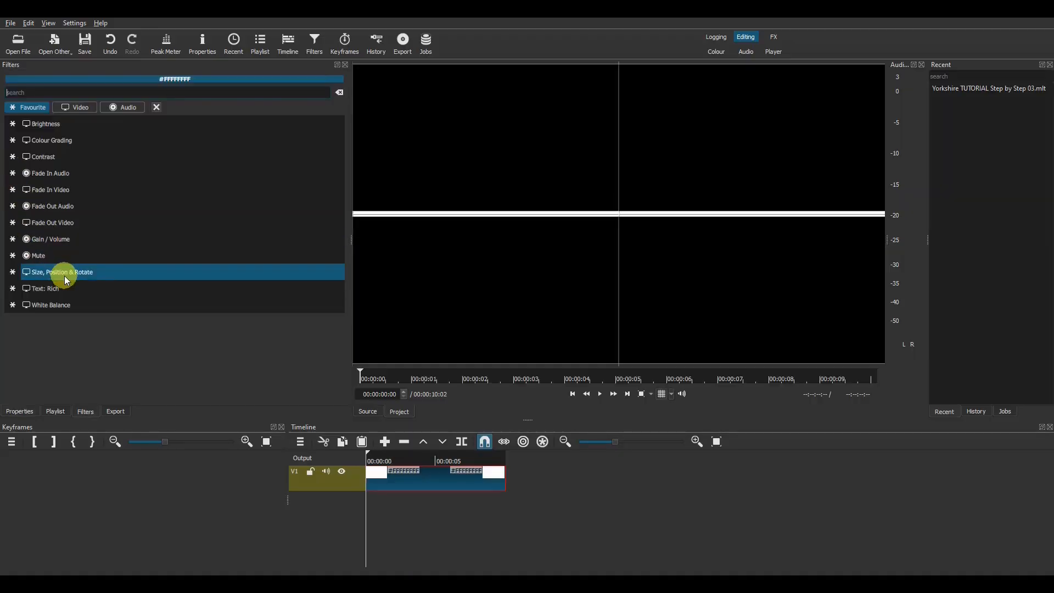
Step: Add a second Size, Position & Rotate filter using the Slide In From Left preset, then preview it
left_click(64, 272)
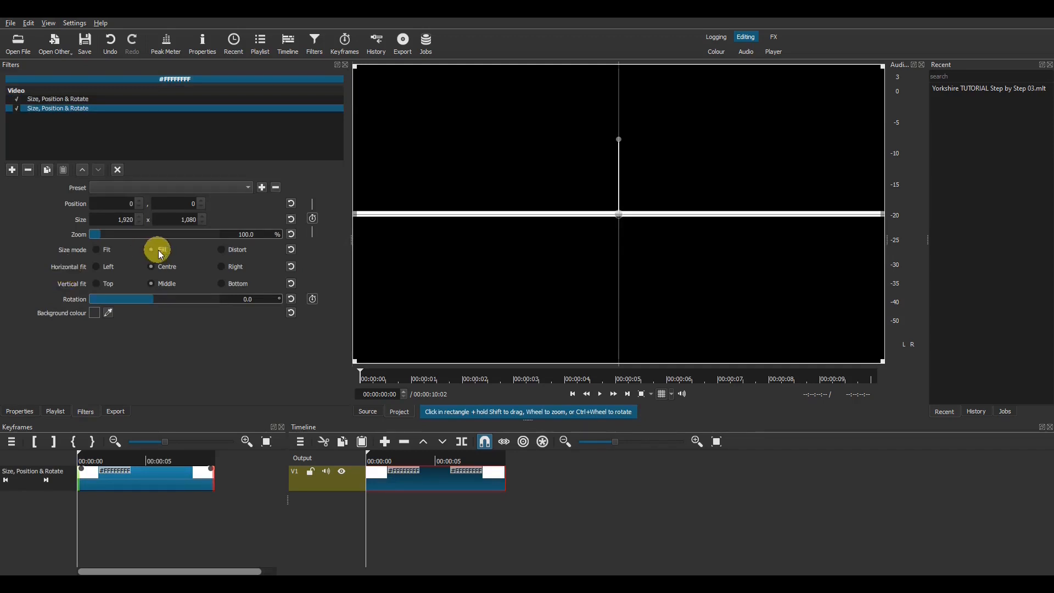
left_click(181, 189)
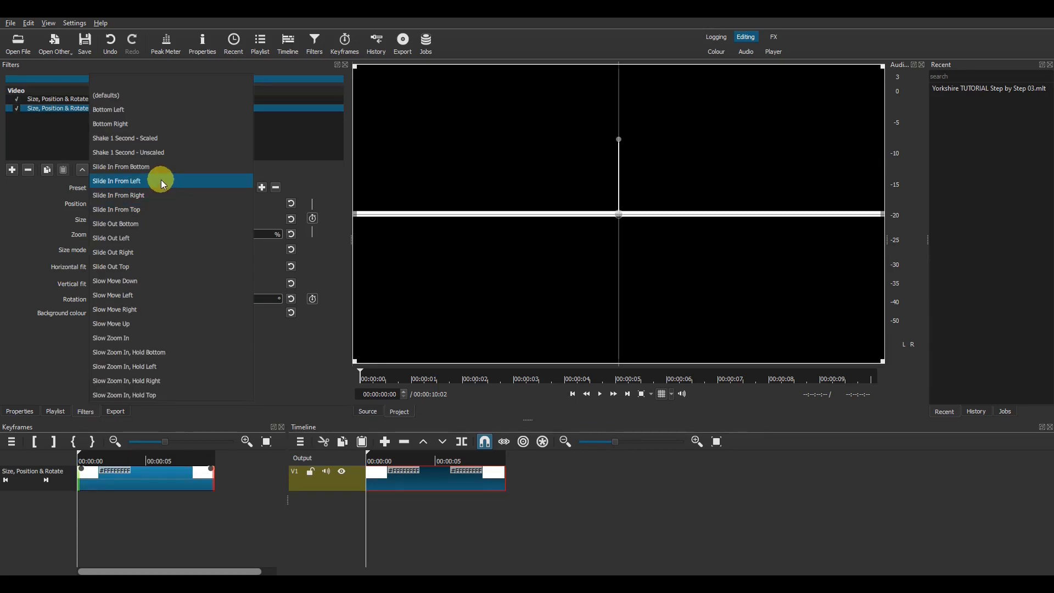
left_click(163, 184)
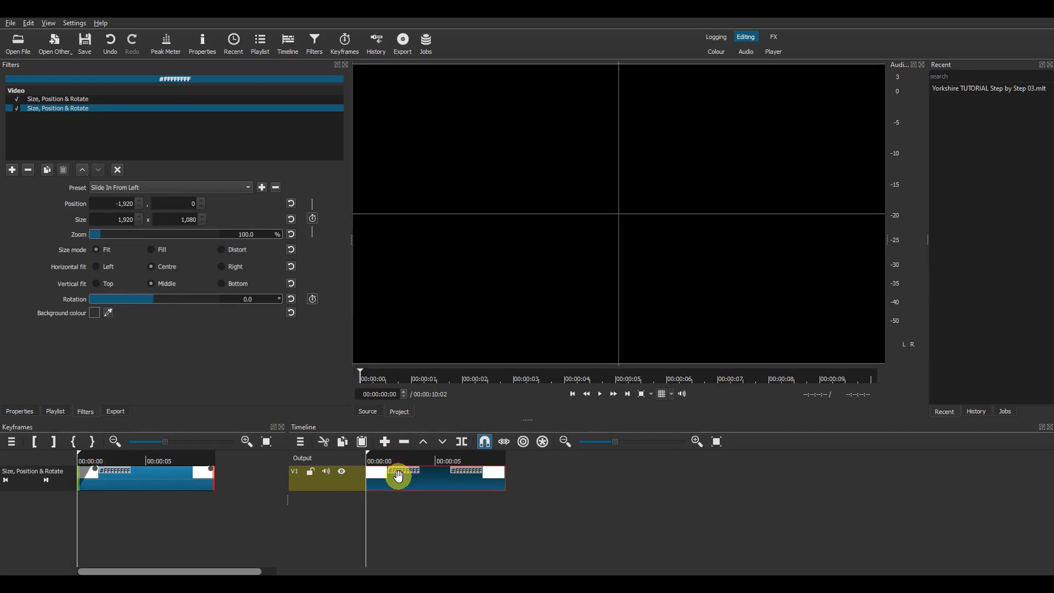
key("space")
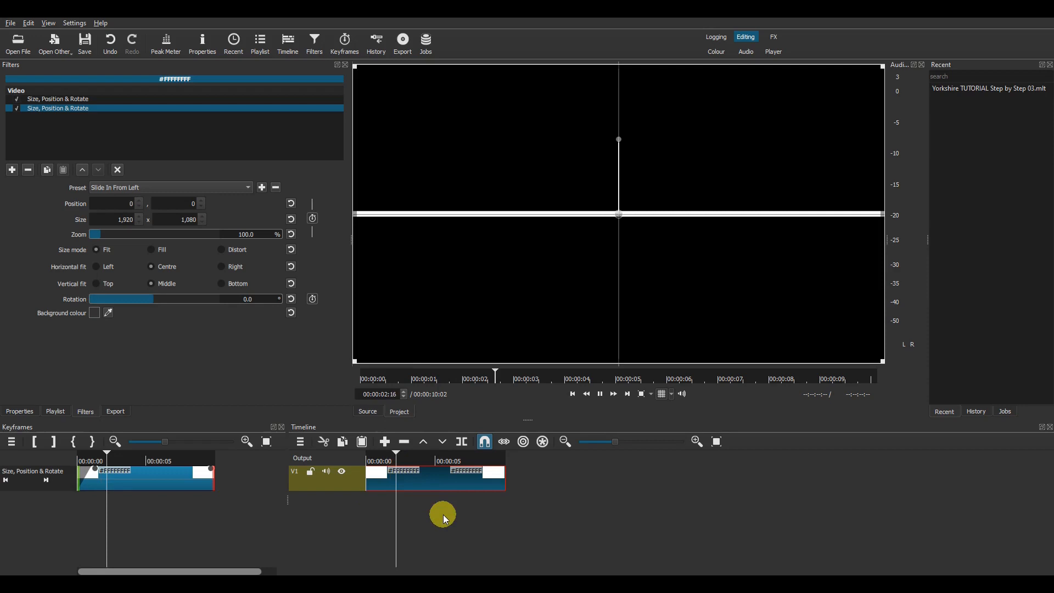
key("space")
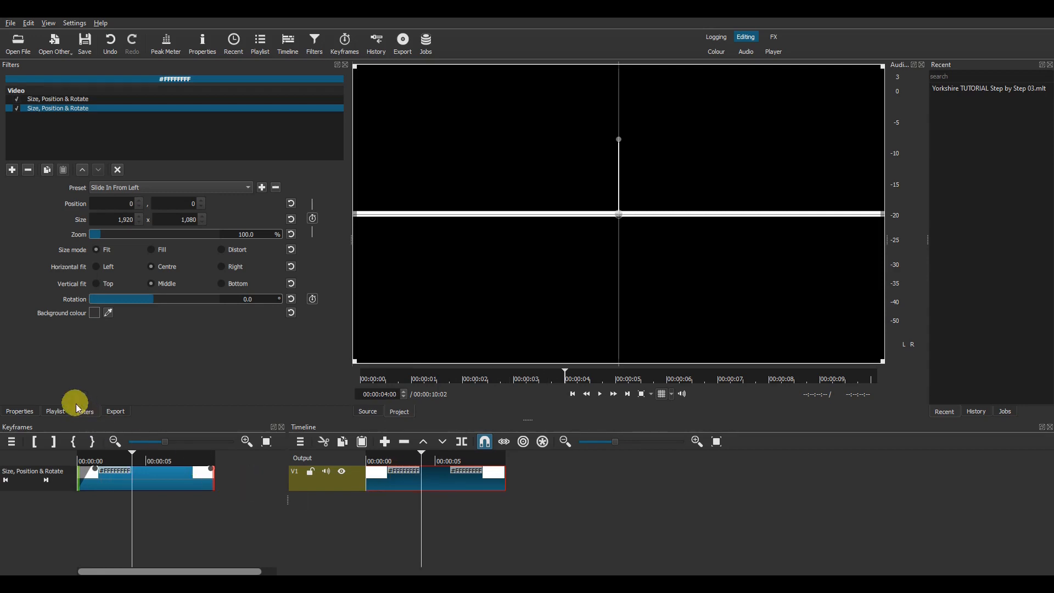
Step: Add a third Size, Position & Rotate filter with a slide-out-left preset reaching X -1920
left_click(12, 170)
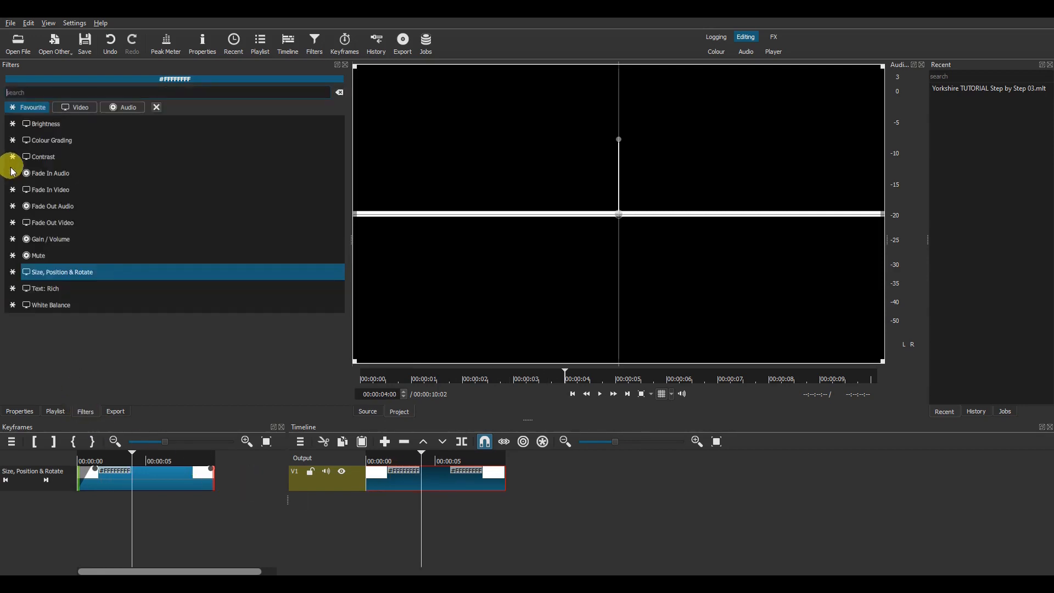
left_click(56, 274)
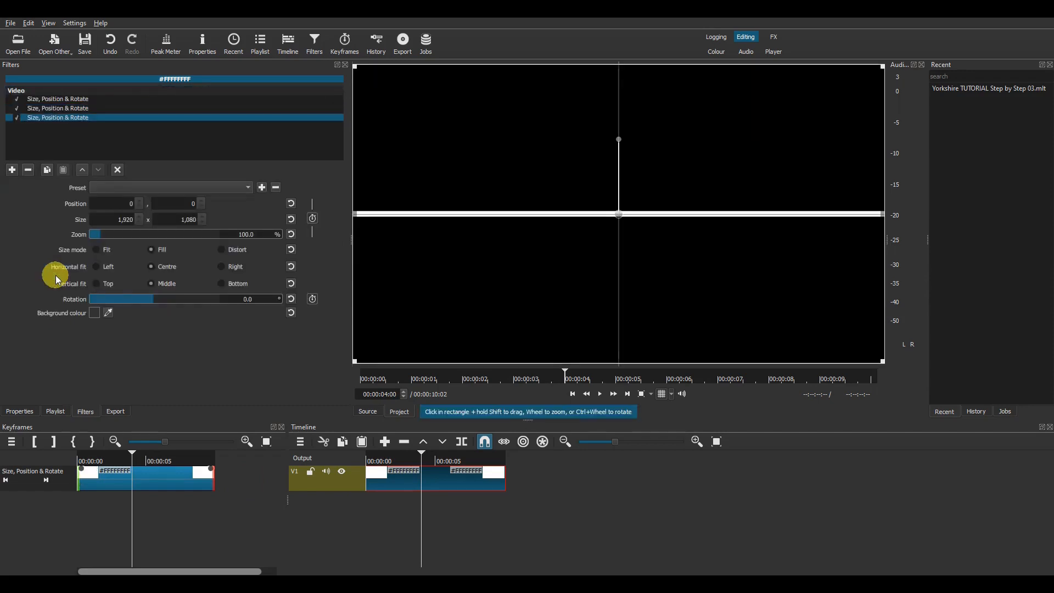
left_click(162, 190)
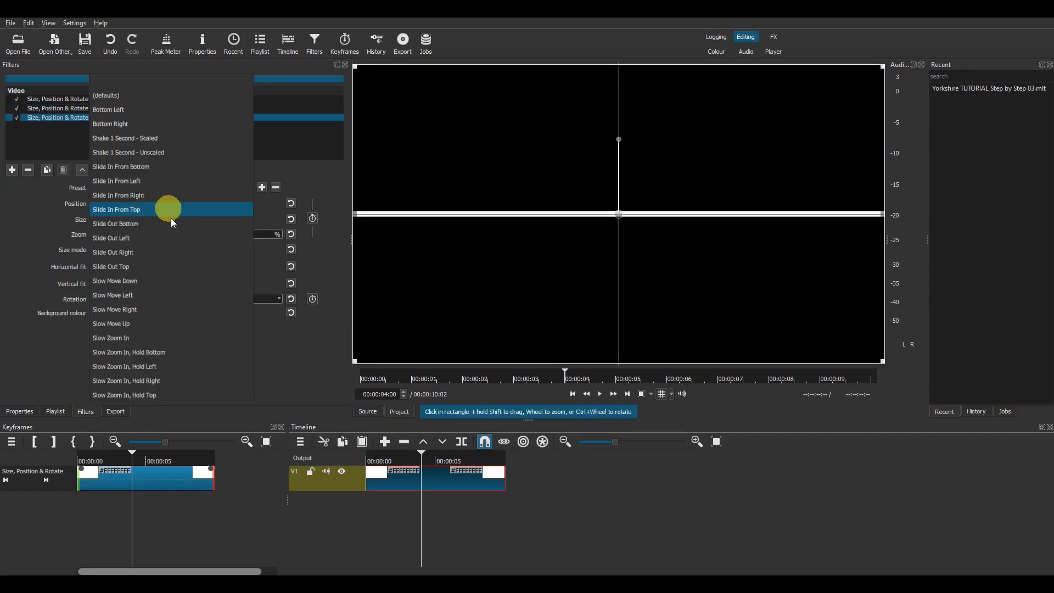
left_click(183, 249)
left_click(184, 461)
left_click(472, 461)
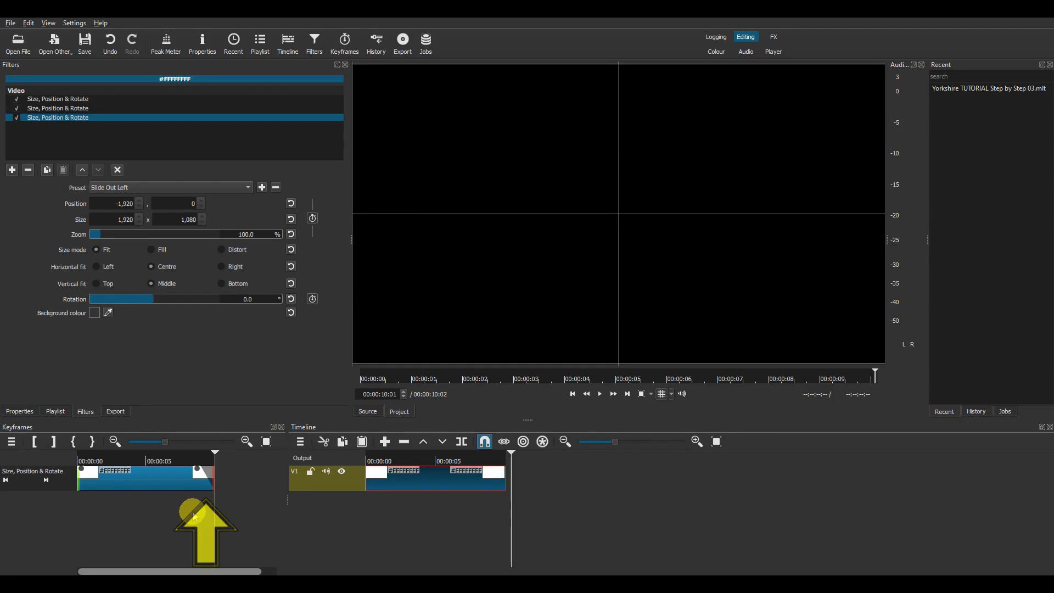
Step: Review the slide-in and slide-out filters and drag the clip's fade-in handle
left_click(71, 109)
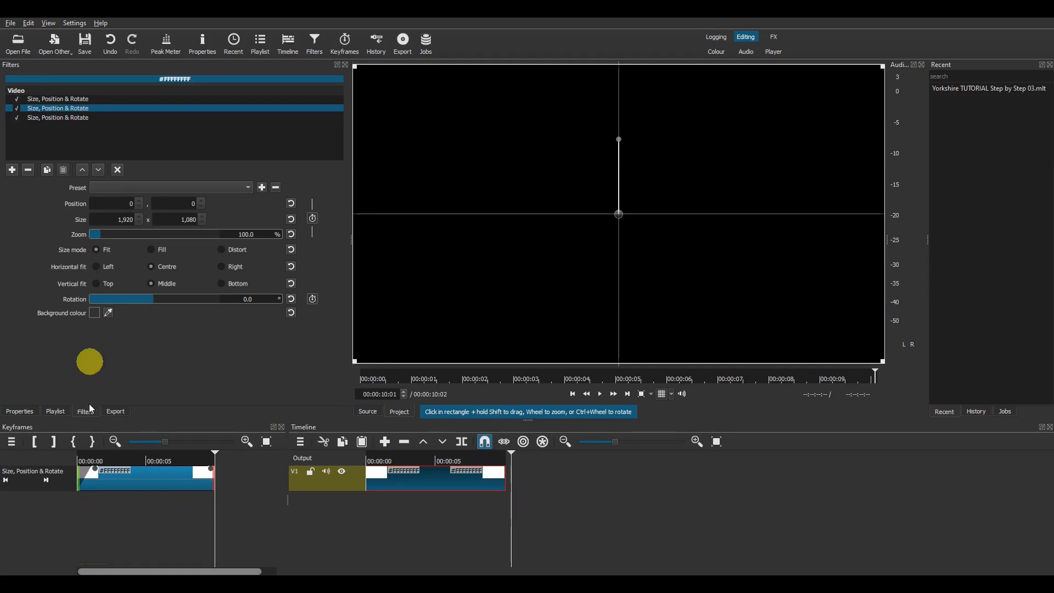
left_click(80, 117)
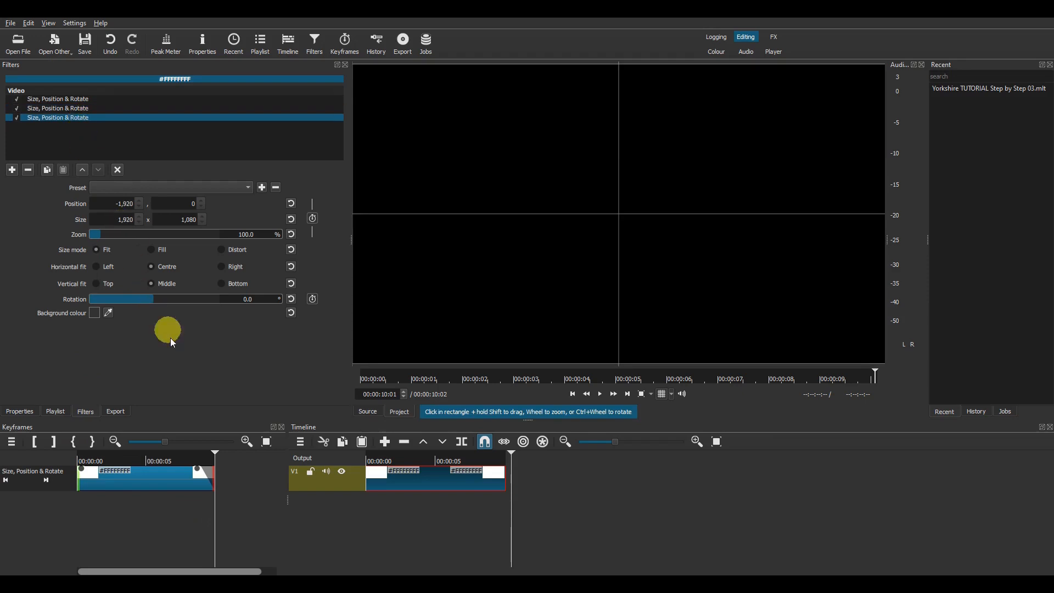
left_click_drag(367, 468, 370, 492)
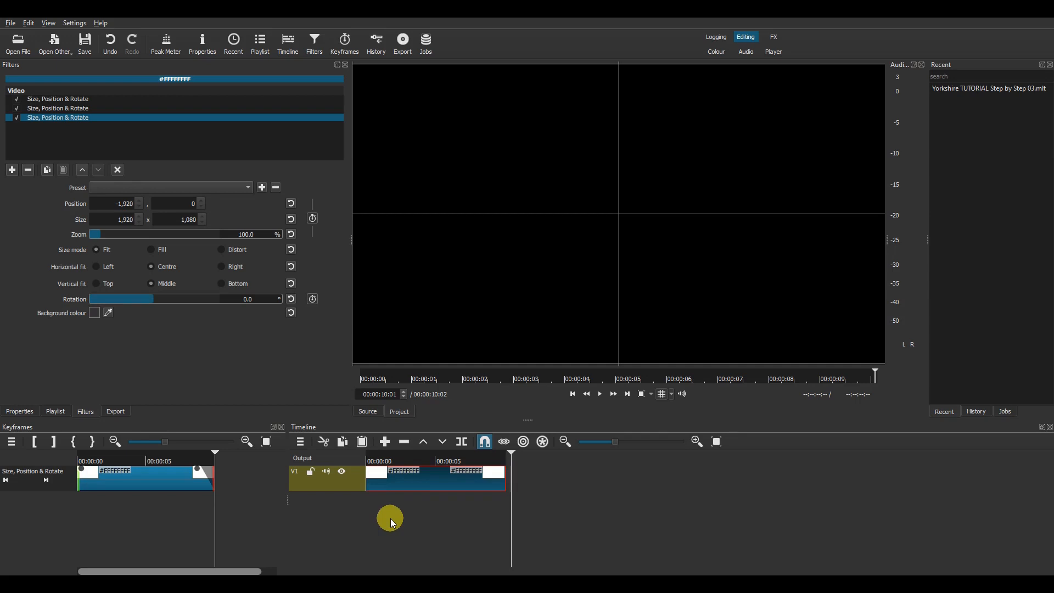
left_click(433, 516)
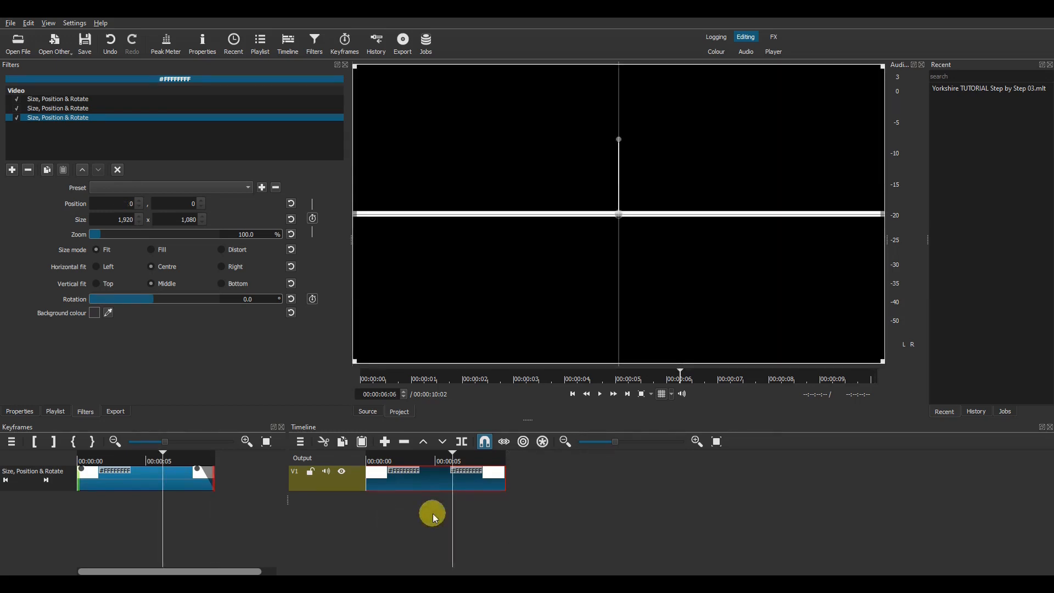
left_click(465, 457)
left_click(508, 459)
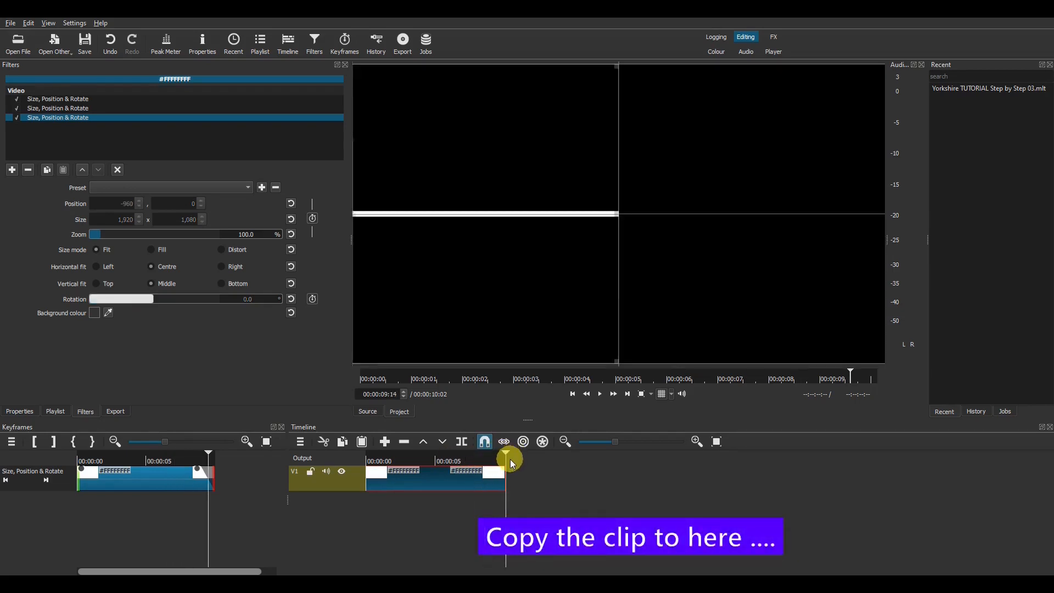
key("ctrl+v")
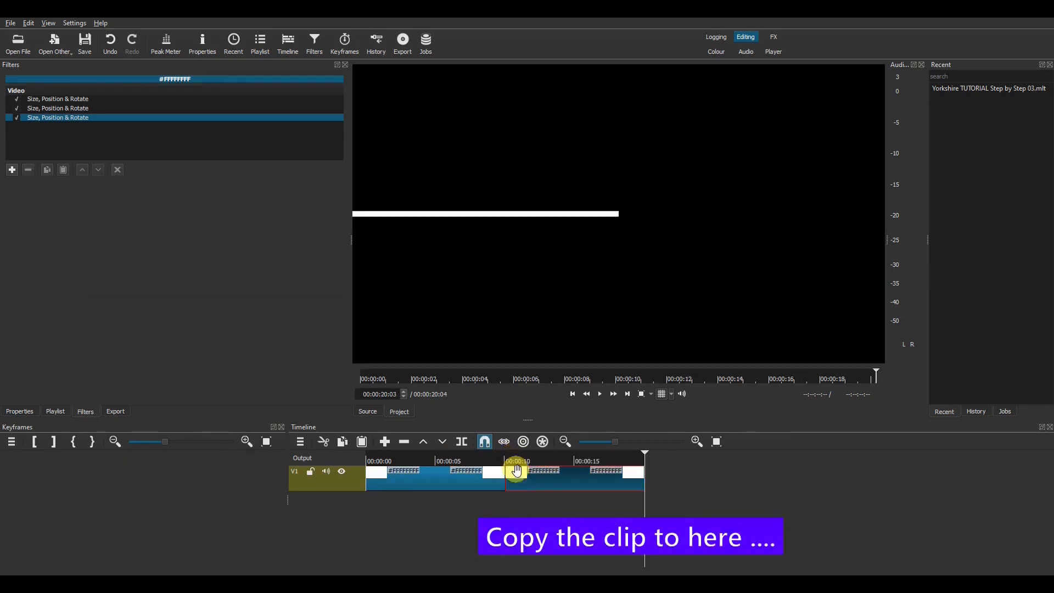
left_click_drag(530, 474, 540, 477)
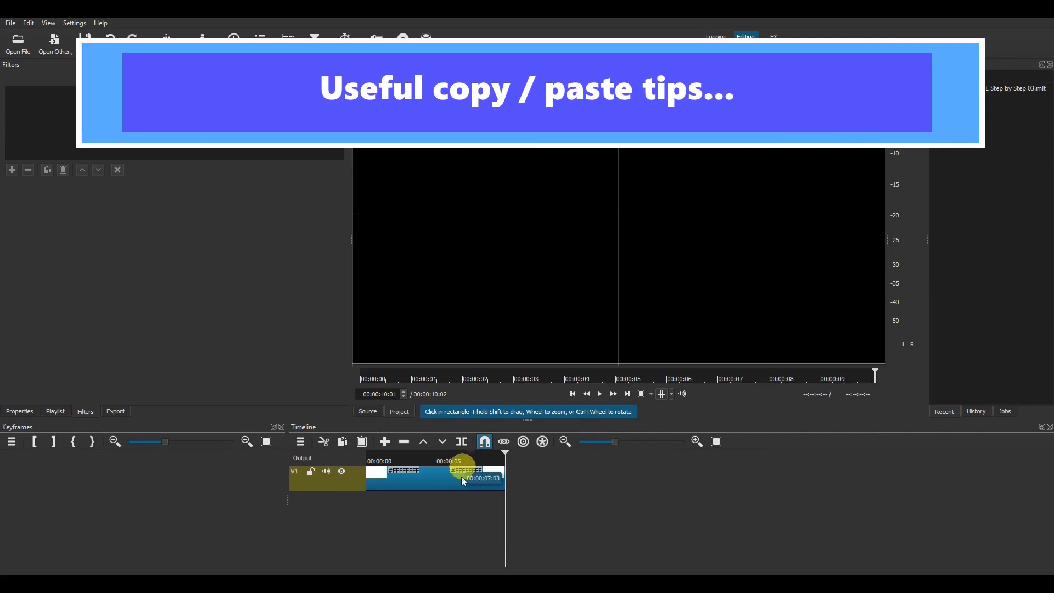
Step: Select the white-line clip, try pasting a copy with B, then undo it
left_click(464, 462)
left_click(454, 481)
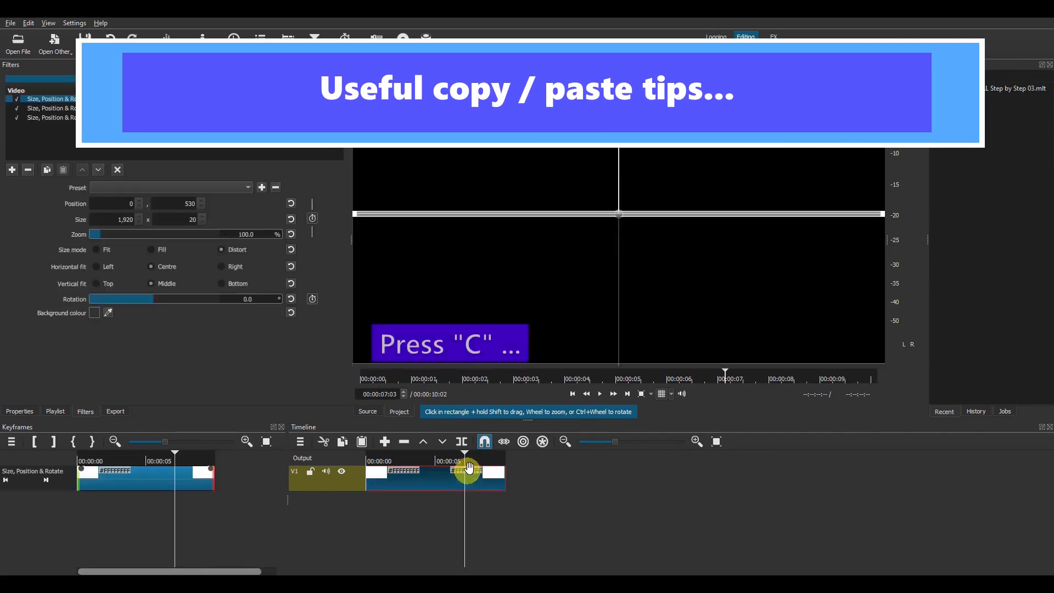
left_click_drag(465, 460, 526, 460)
key("b")
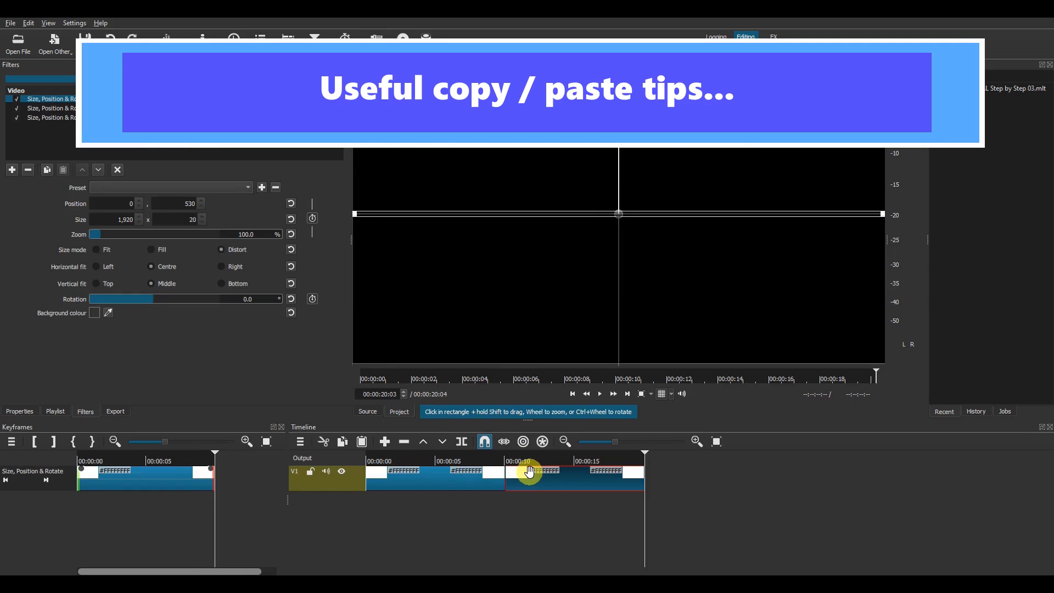
key("ctrl+z")
left_click(473, 476)
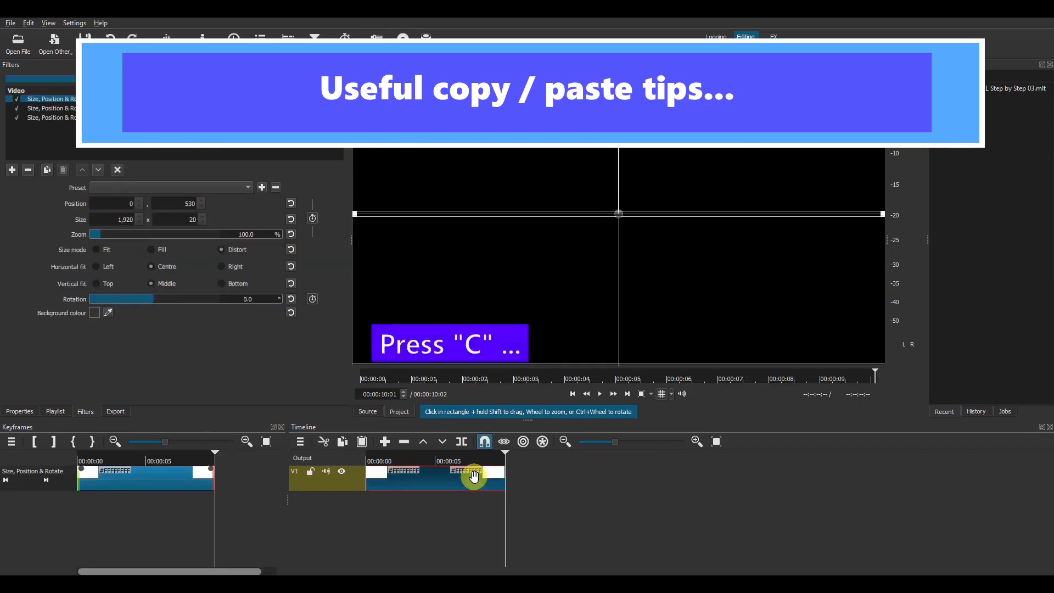
Step: Drop the copied clip from the Source viewer onto V1 after a short gap
left_click(368, 413)
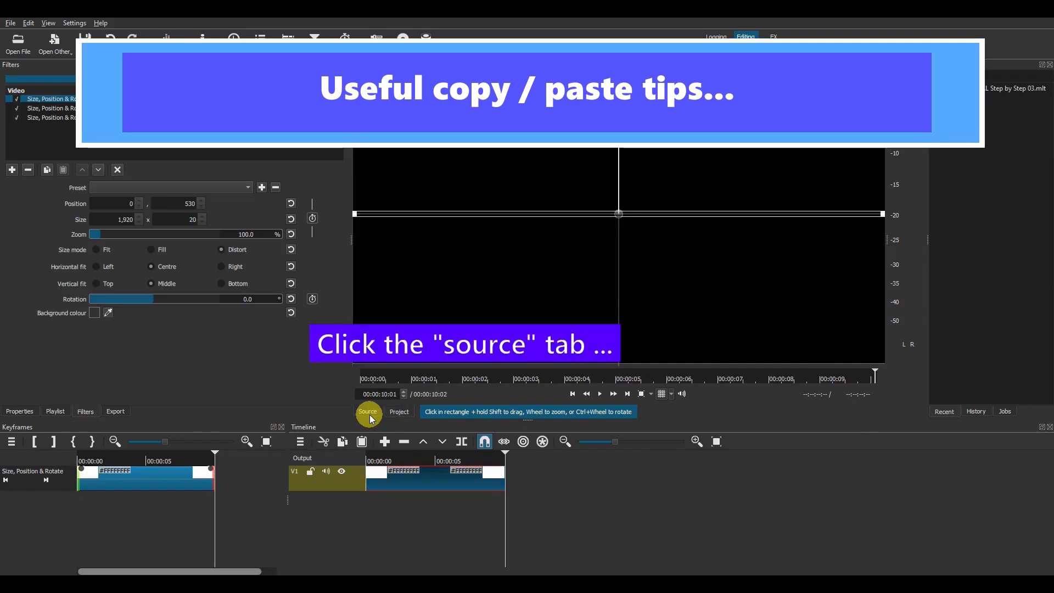
left_click(368, 412)
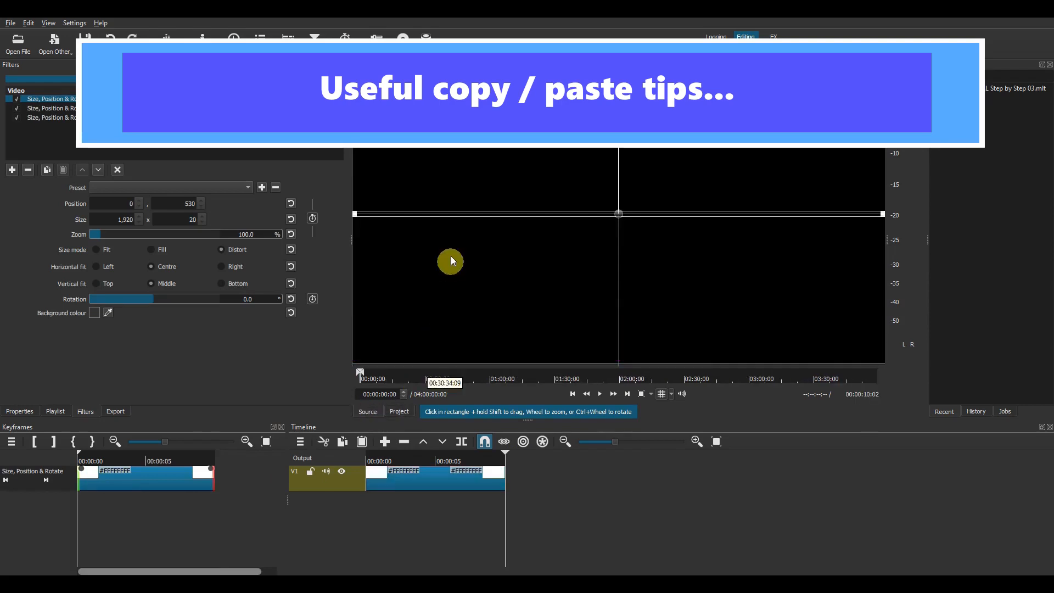
left_click_drag(450, 255, 590, 479)
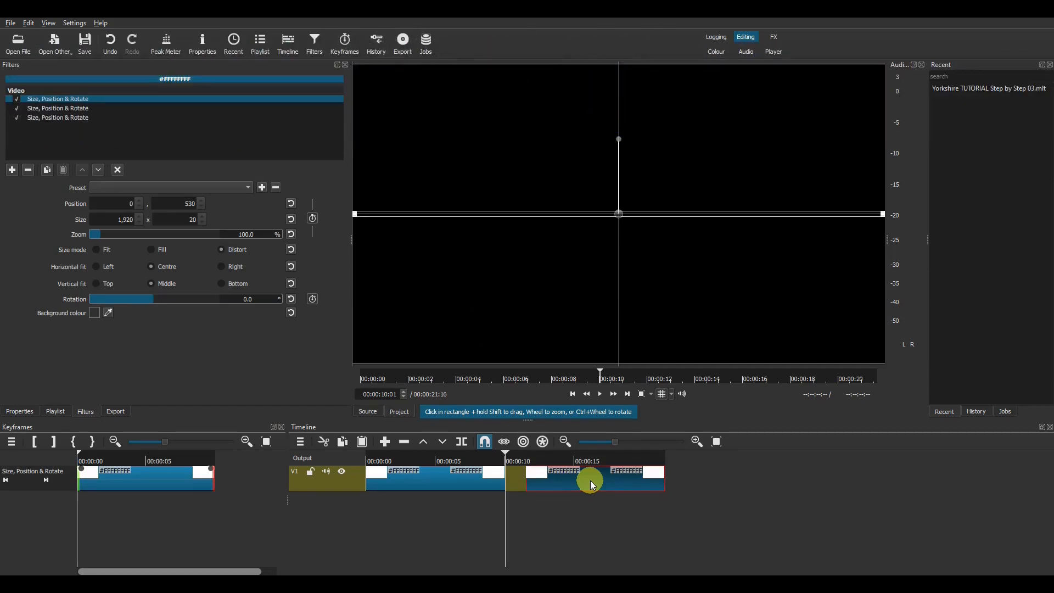
left_click(570, 478)
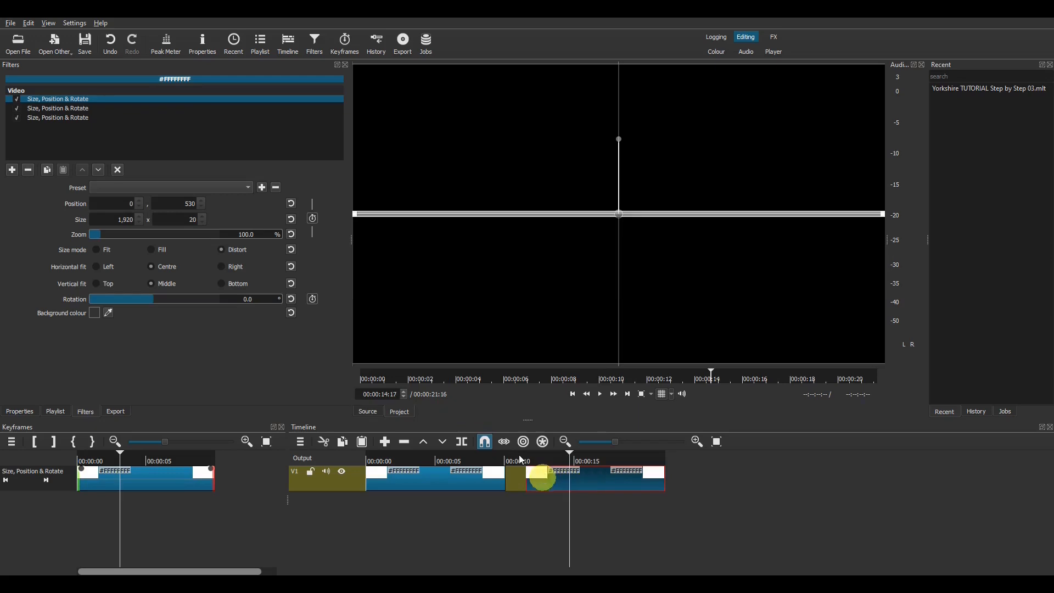
Step: Remove the copy's 2nd and 3rd Size, Position & Rotate filters and add a fresh one
left_click(41, 119)
left_click(25, 173)
left_click(28, 172)
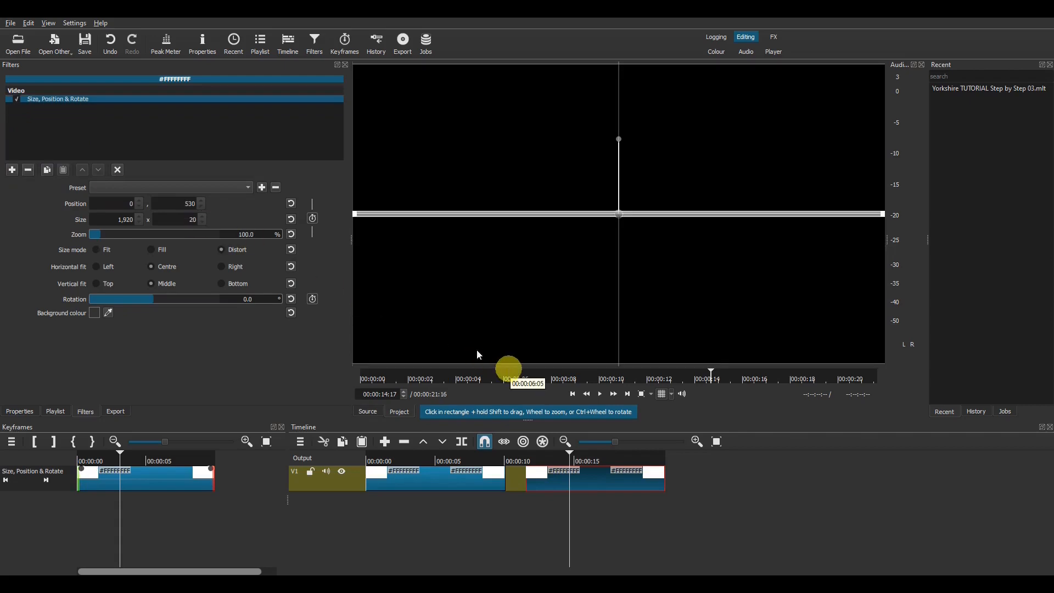
left_click(13, 169)
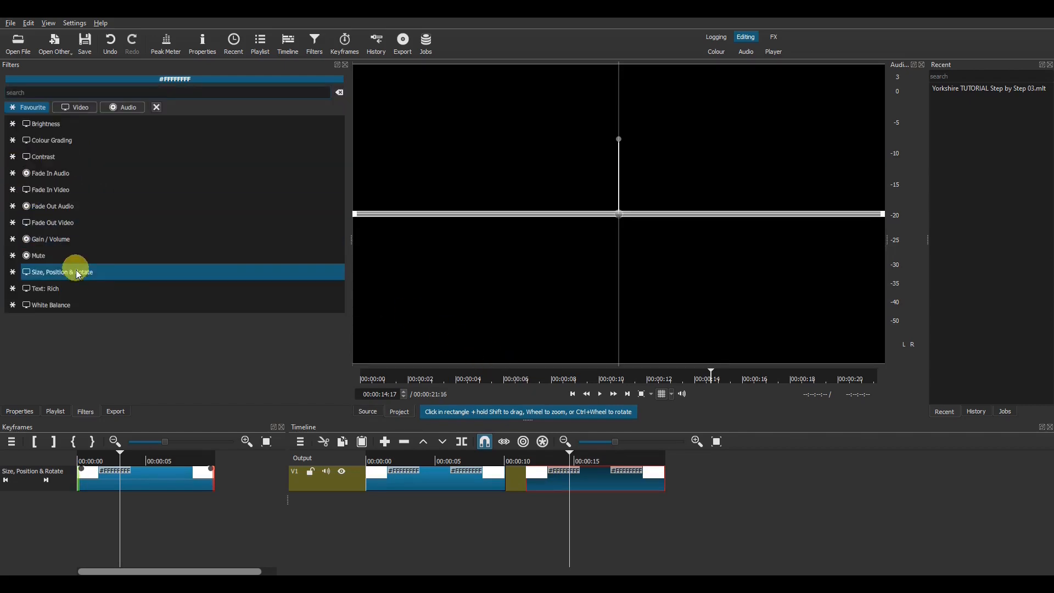
left_click(78, 273)
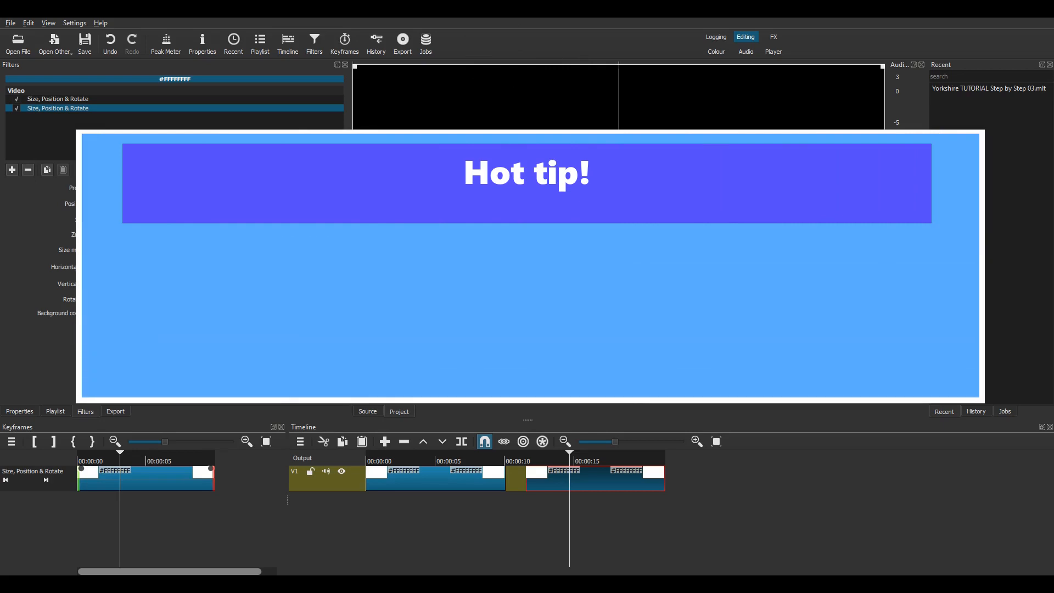
left_click(120, 99)
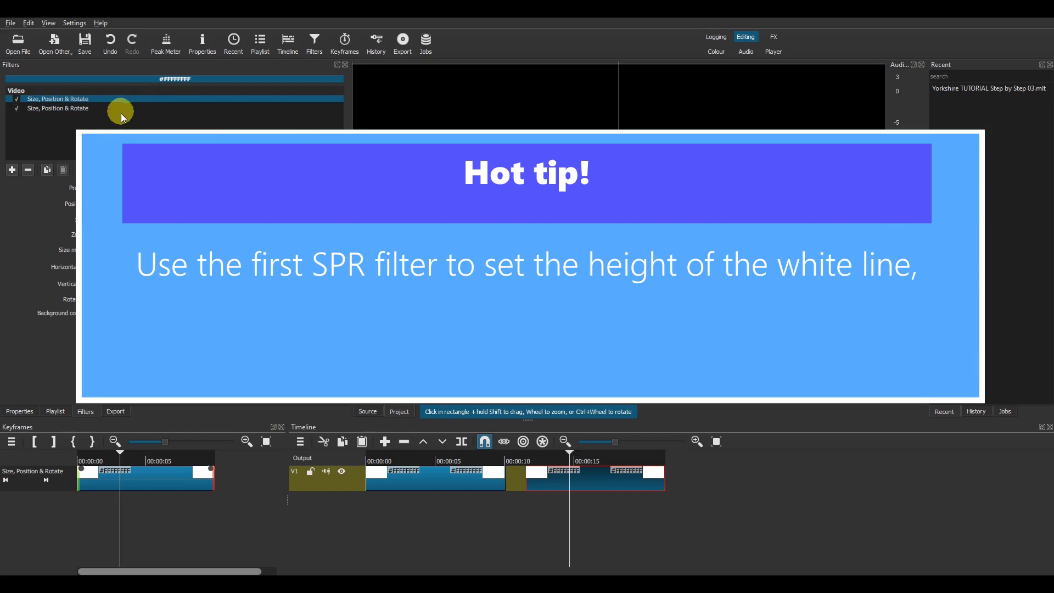
left_click(124, 109)
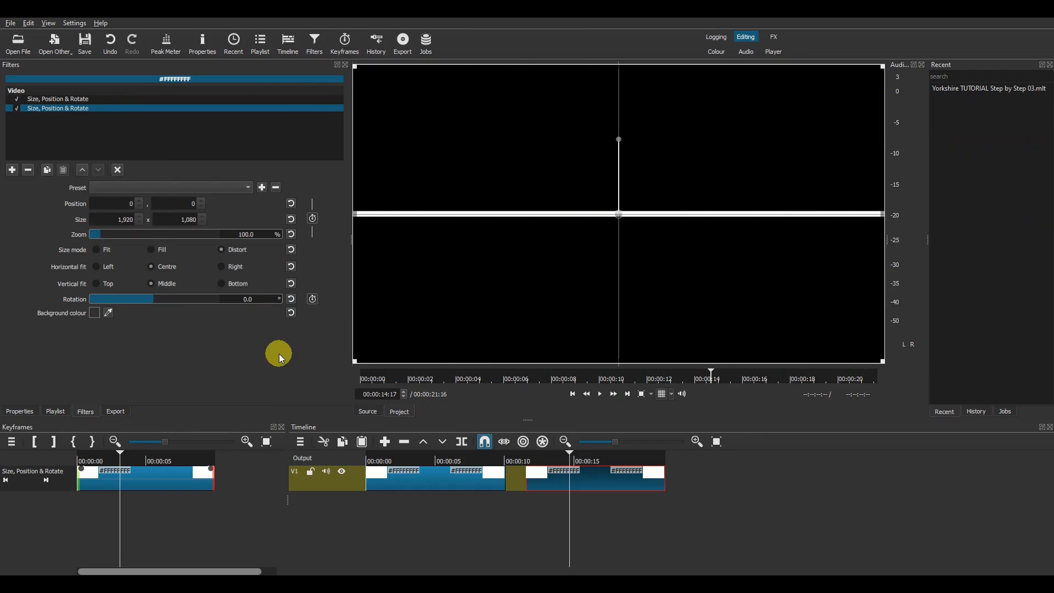
Step: At the copy's start, keyframe the size to width 0 centred at X 960
double_click(578, 474)
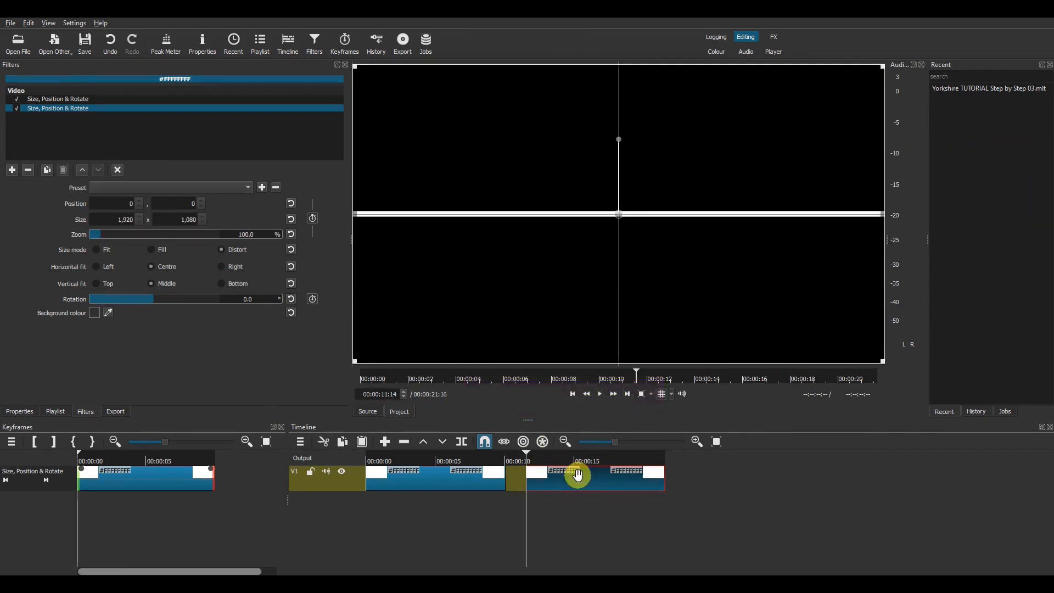
left_click(313, 220)
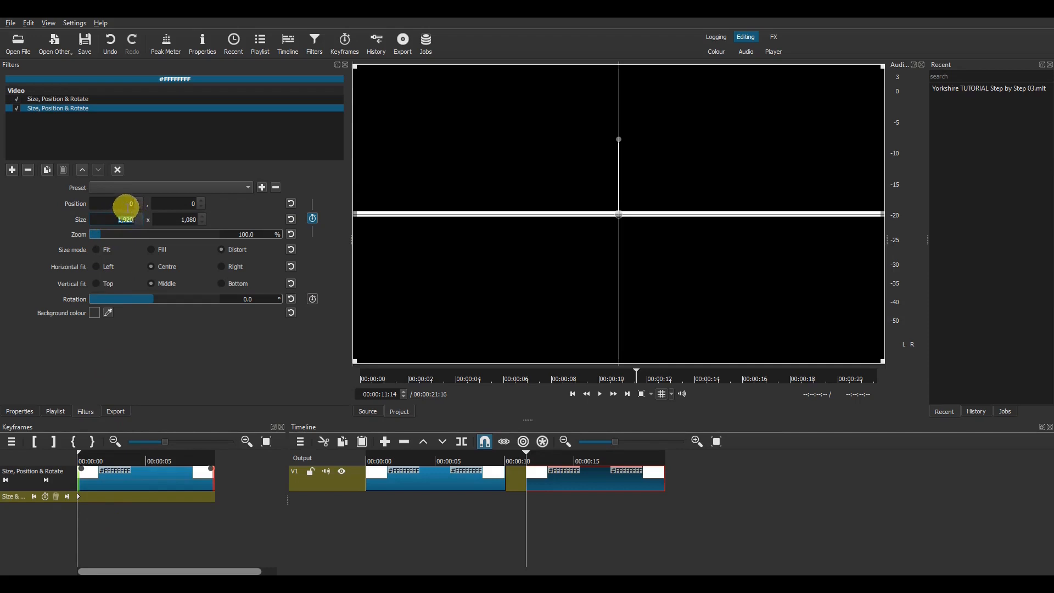
type("0")
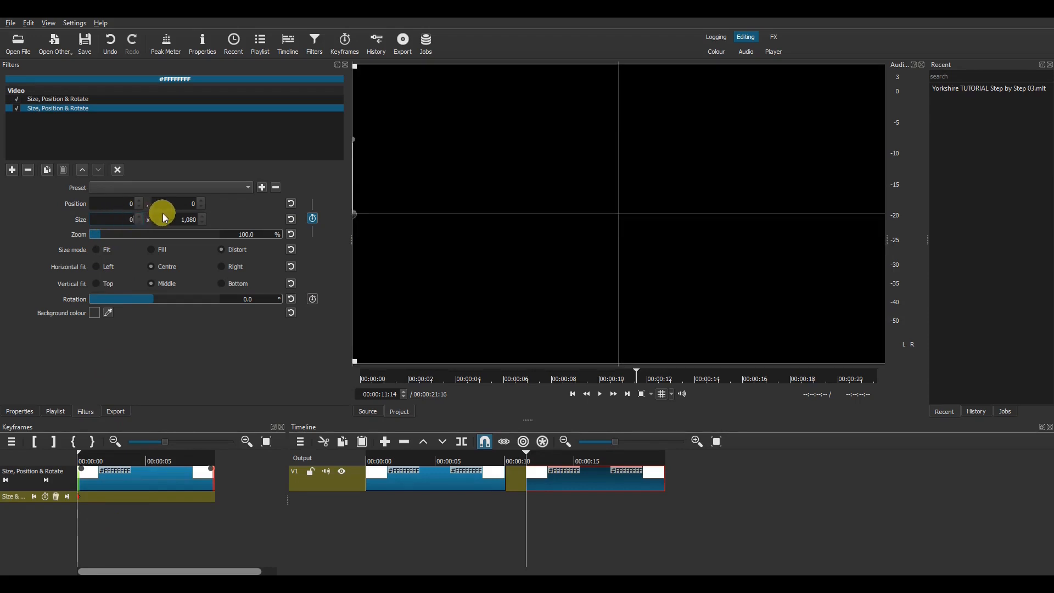
left_click(322, 223)
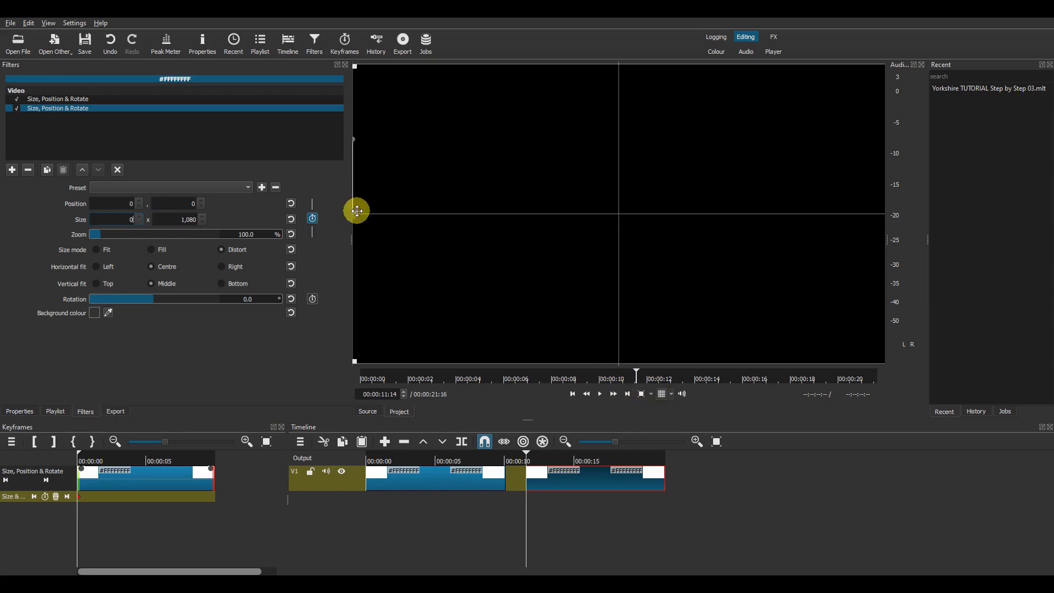
left_click_drag(354, 211, 621, 215)
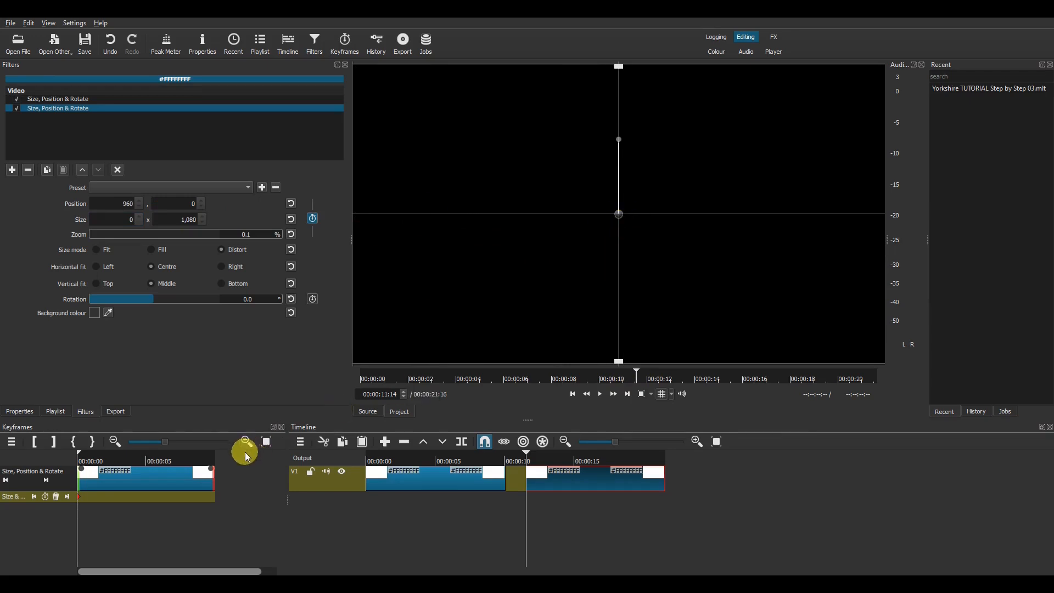
Step: One second later, reset size to 1920 x 1080 and position to centre
key("Page_Down")
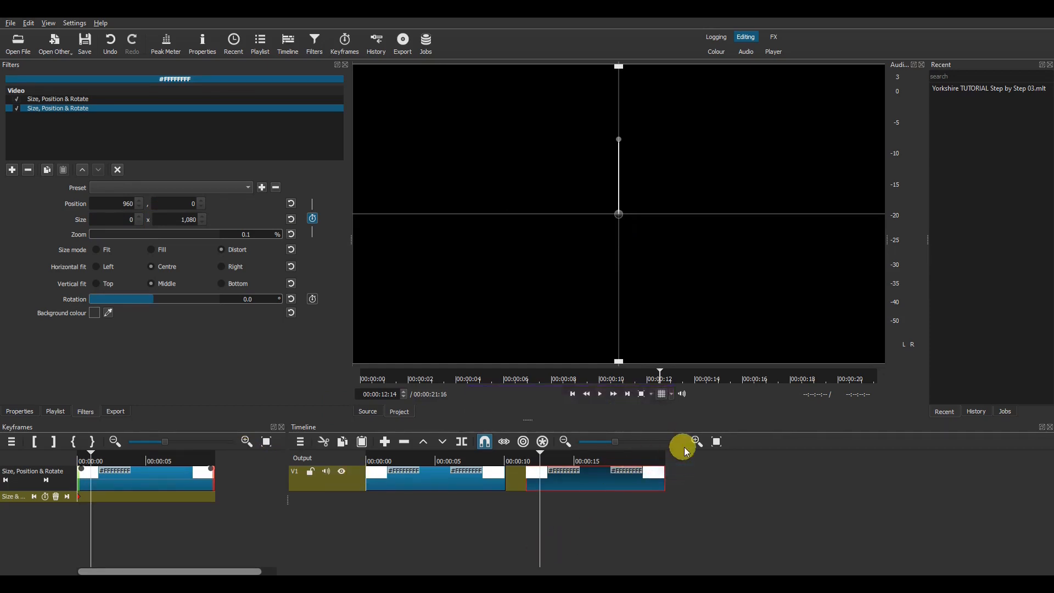
left_click(696, 442)
left_click(697, 441)
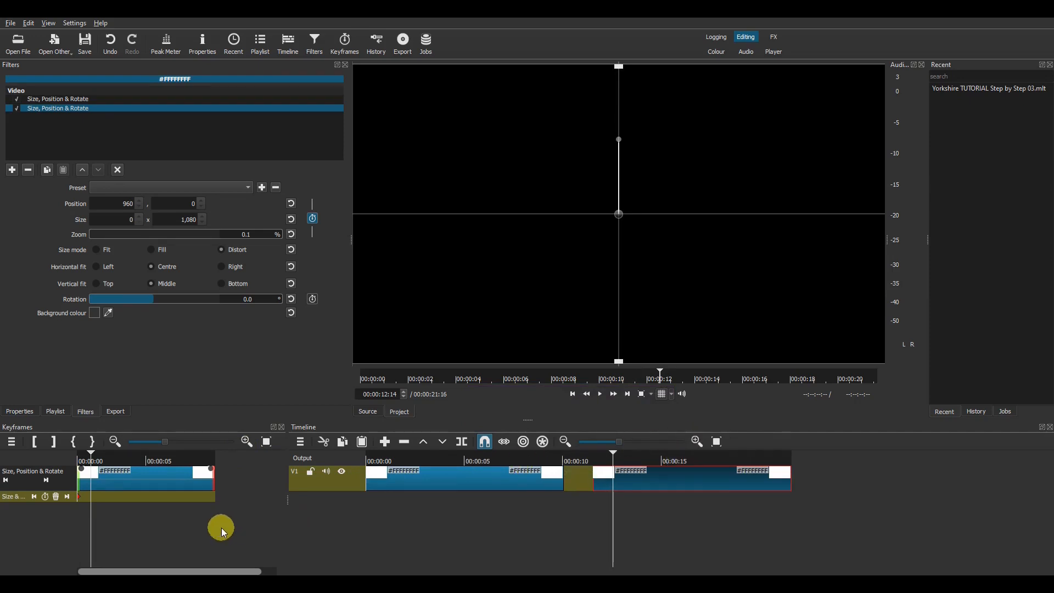
left_click(291, 219)
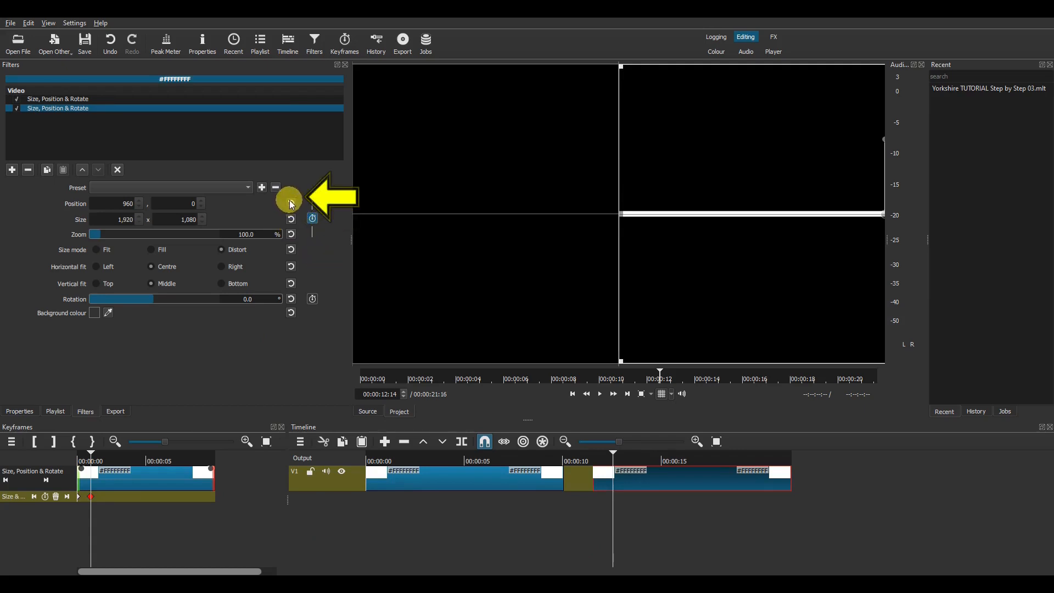
left_click(291, 203)
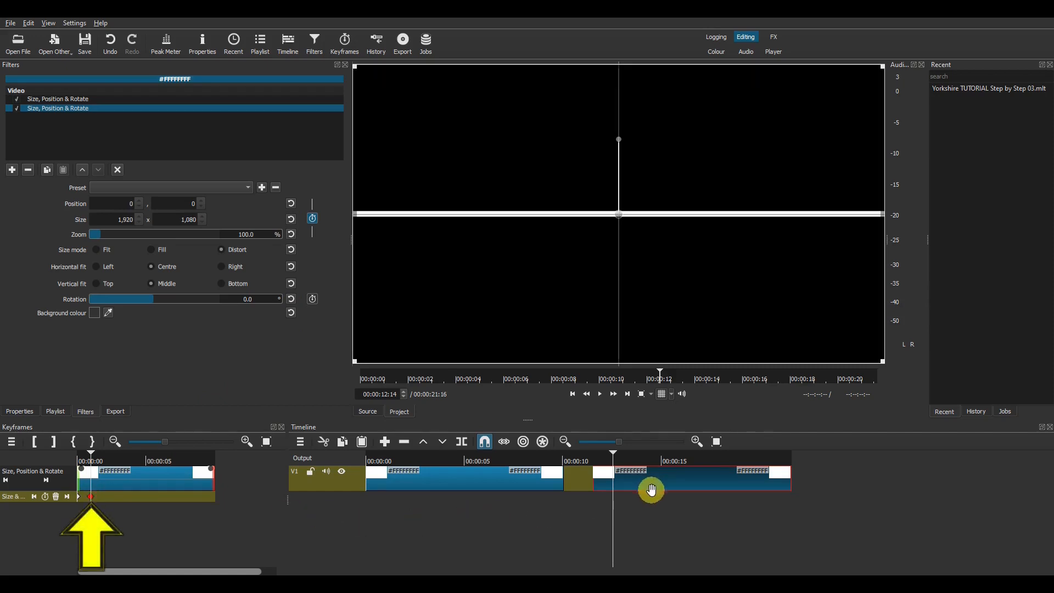
Step: Preview the line growing, then park the playhead one second before the copy ends
left_click(586, 460)
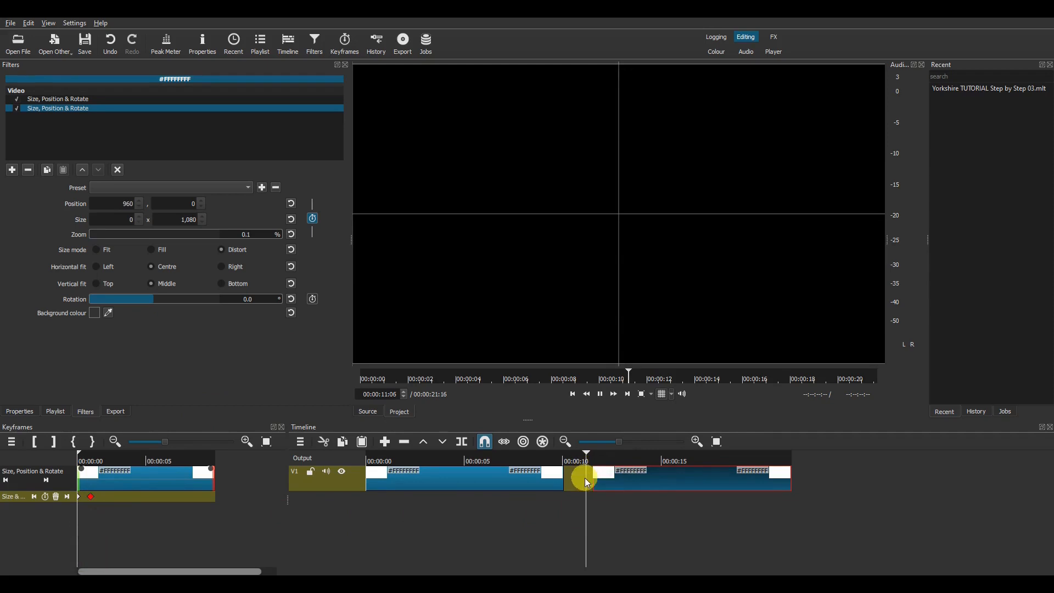
key("space")
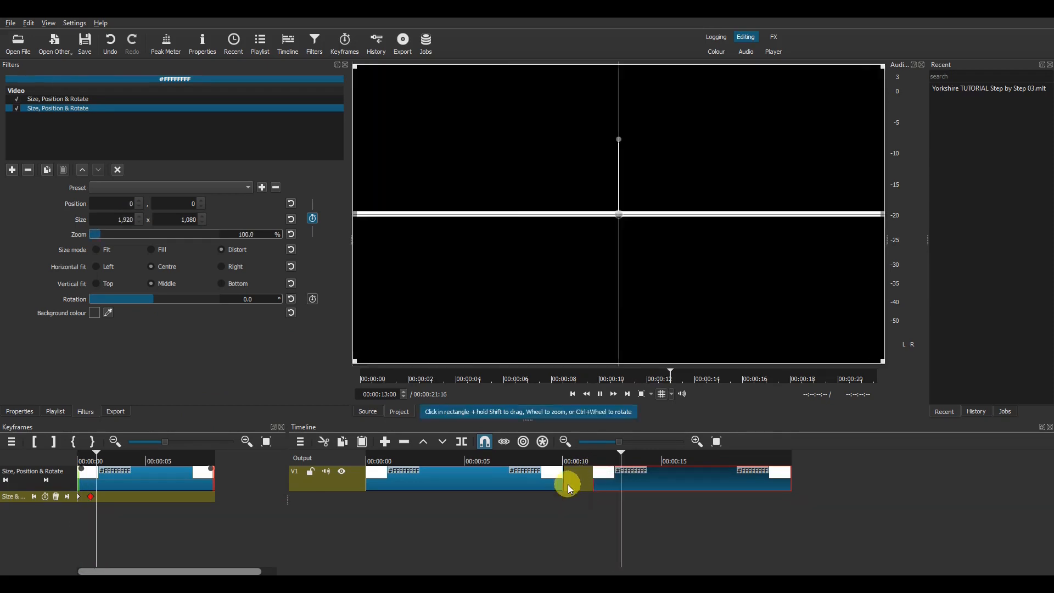
key("space")
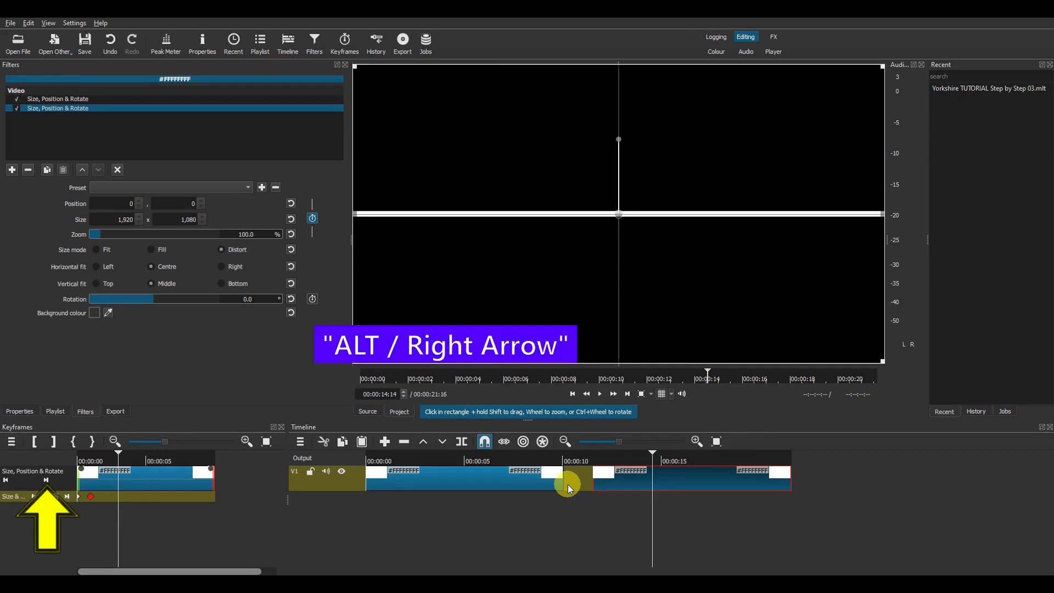
key("alt+Right")
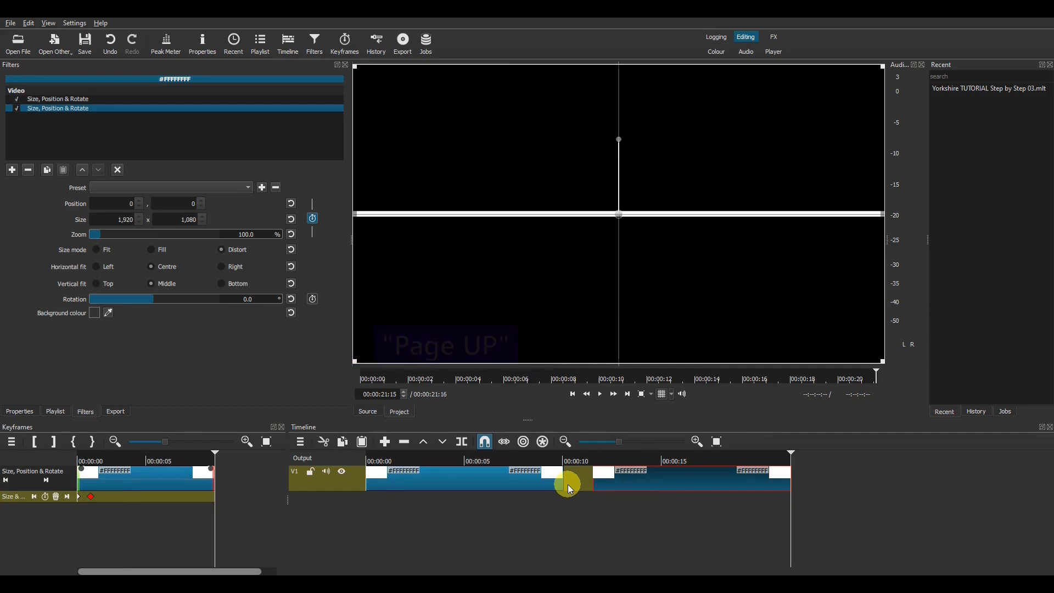
key("Page_Up")
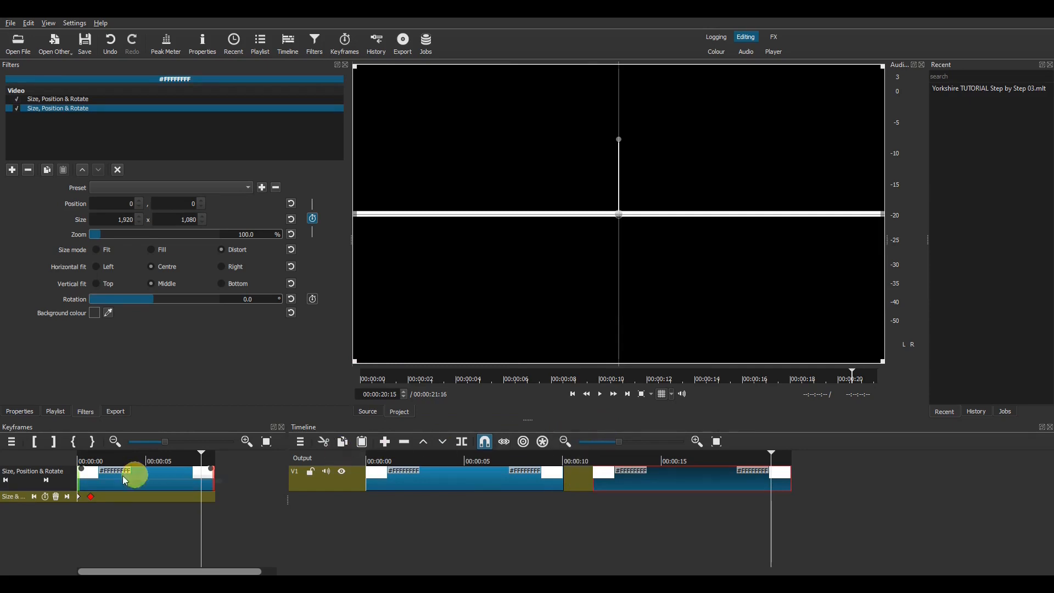
Step: Keyframe the line to collapse to width 0 at X 960 by the copy's last frame
left_click(45, 497)
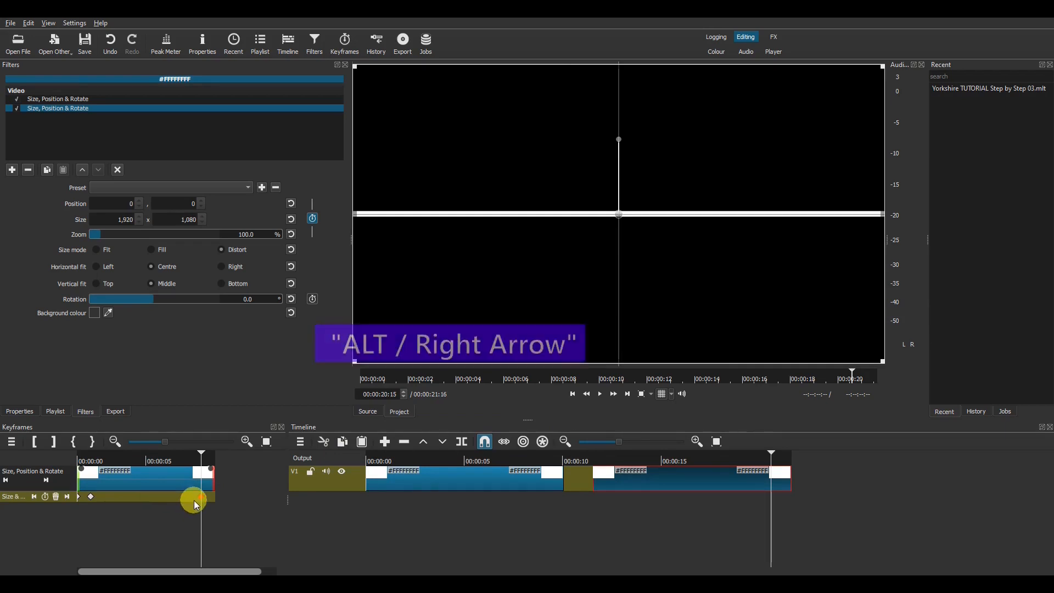
key("alt+Right")
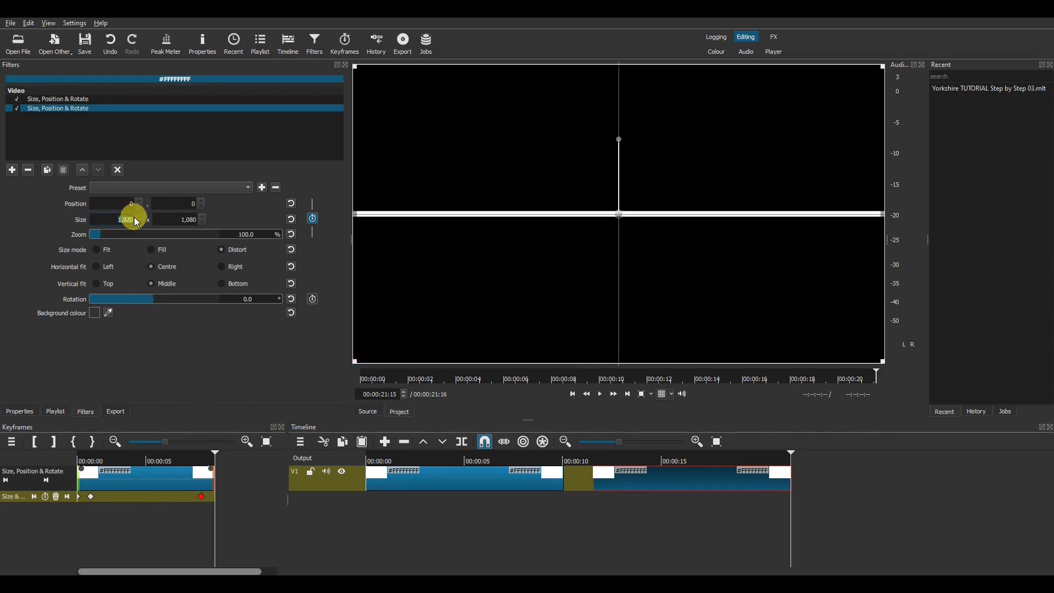
type("0")
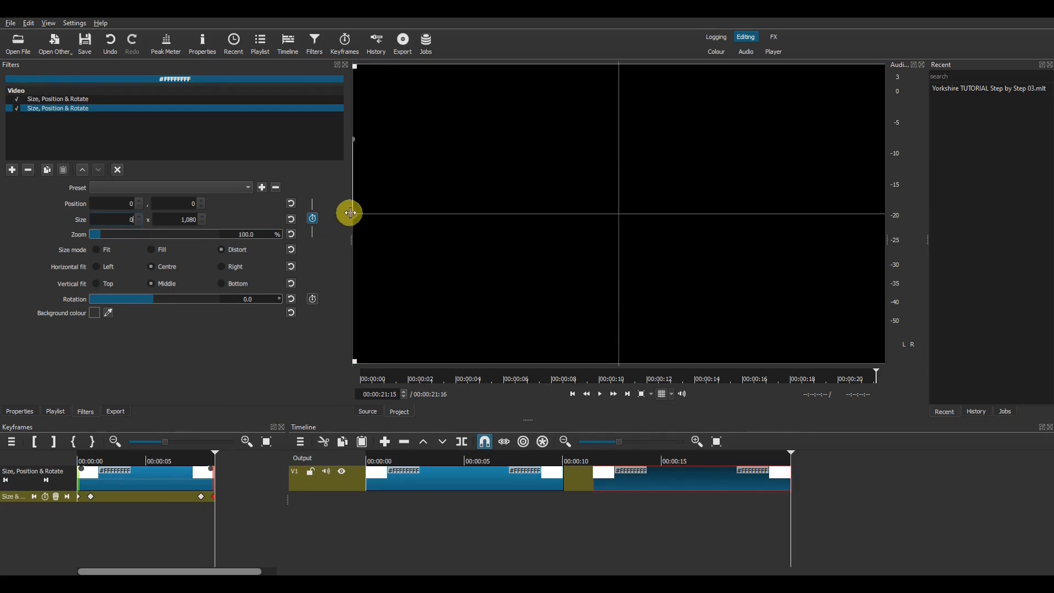
left_click_drag(355, 215, 627, 215)
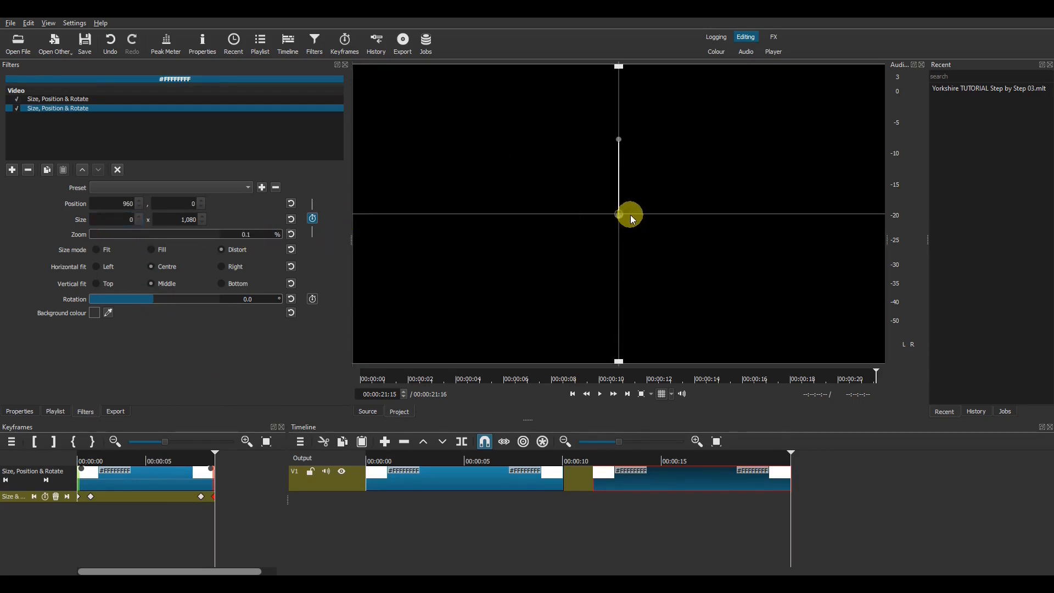
Step: Play back the collapse, then delete the second clip and the gap before it
left_click(591, 459)
left_click(607, 514)
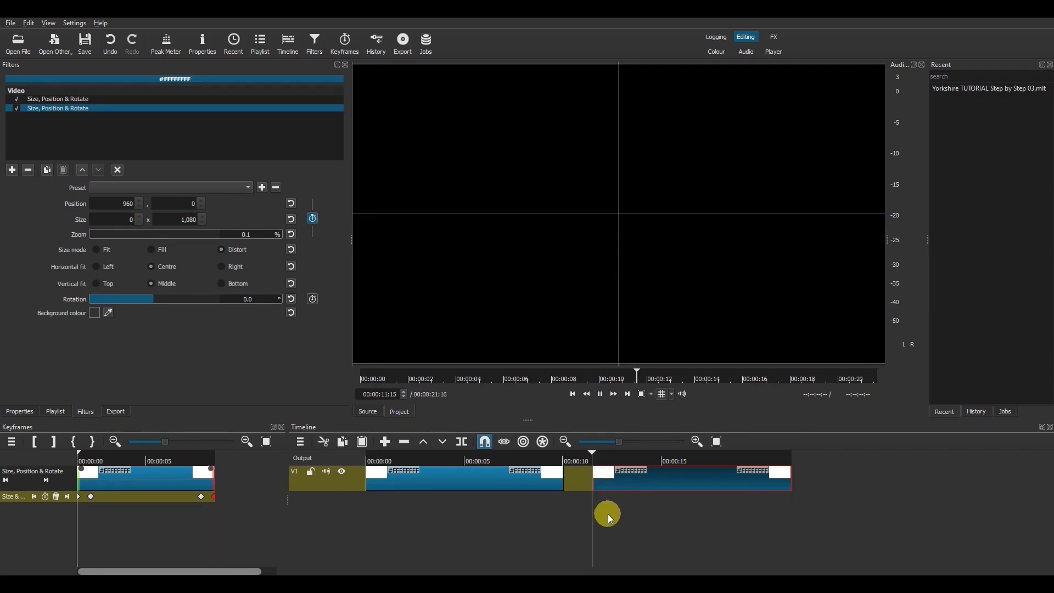
key("space")
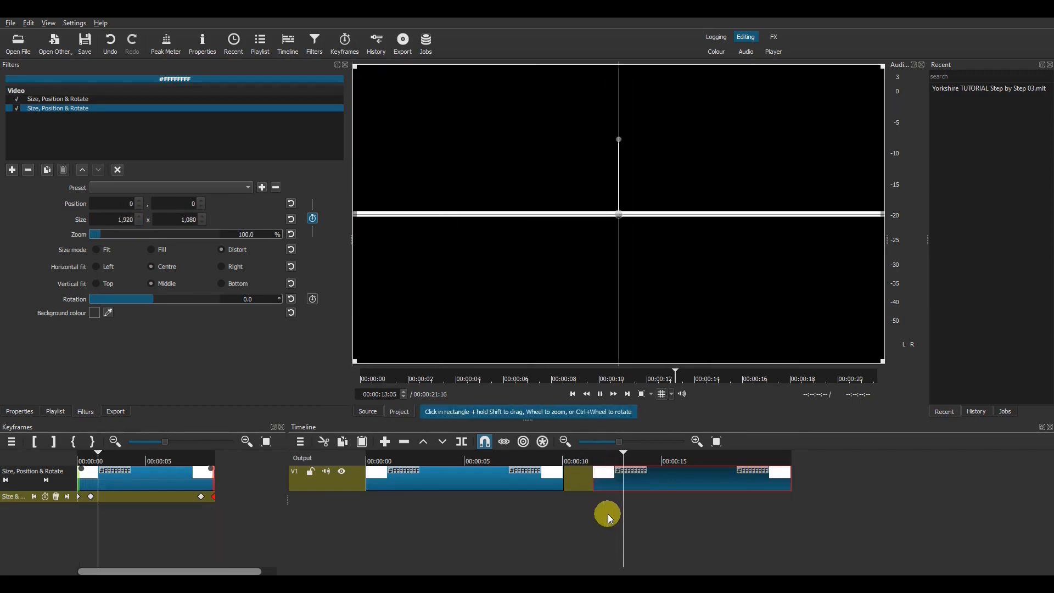
left_click(744, 459)
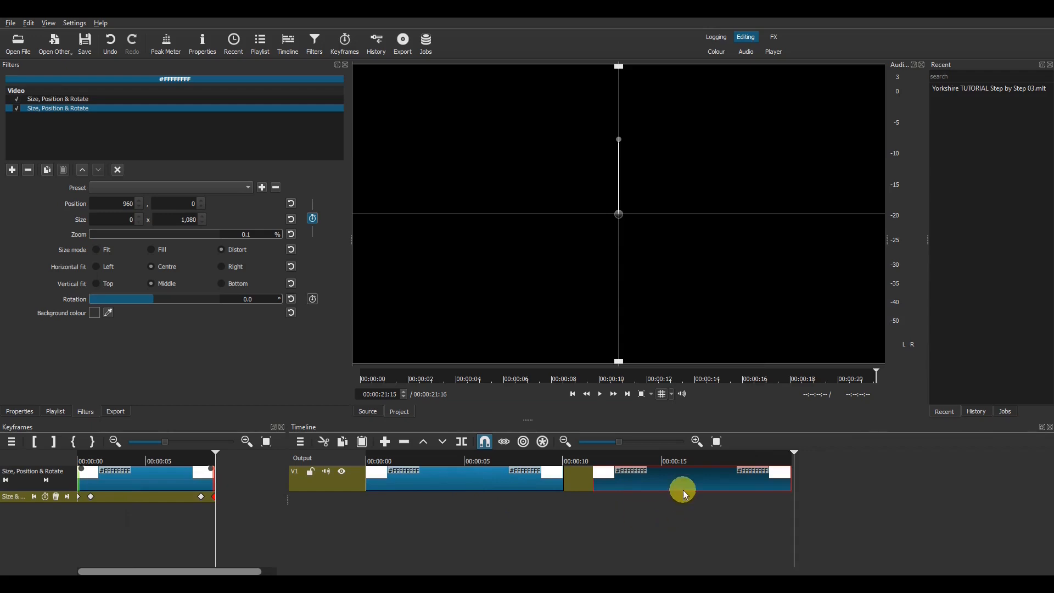
key("Delete")
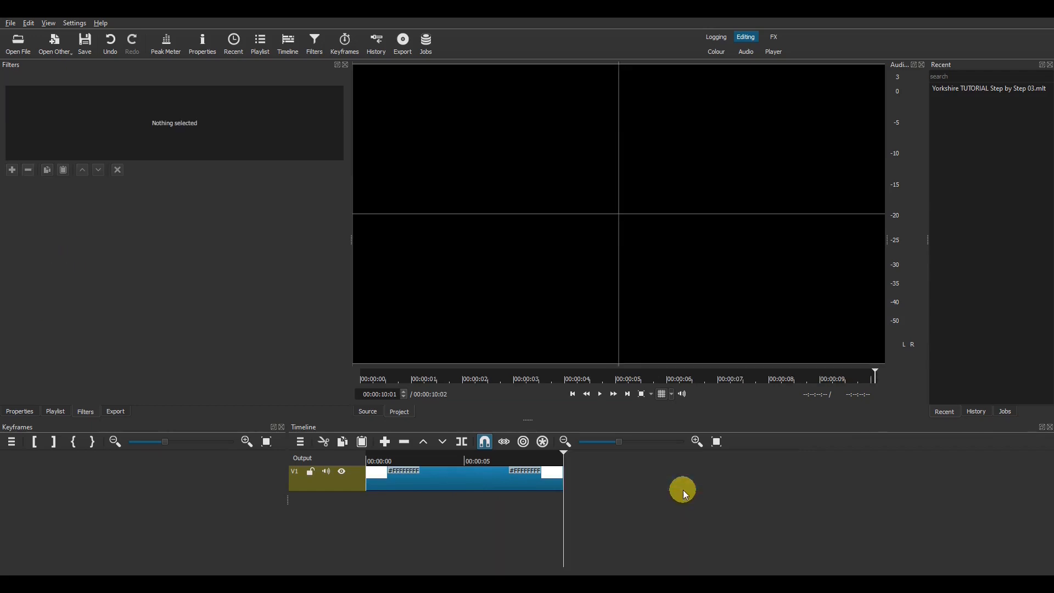
Step: Export the timeline to the Desktop as the MP4 'Animated line 01 left to right'
left_click(122, 416)
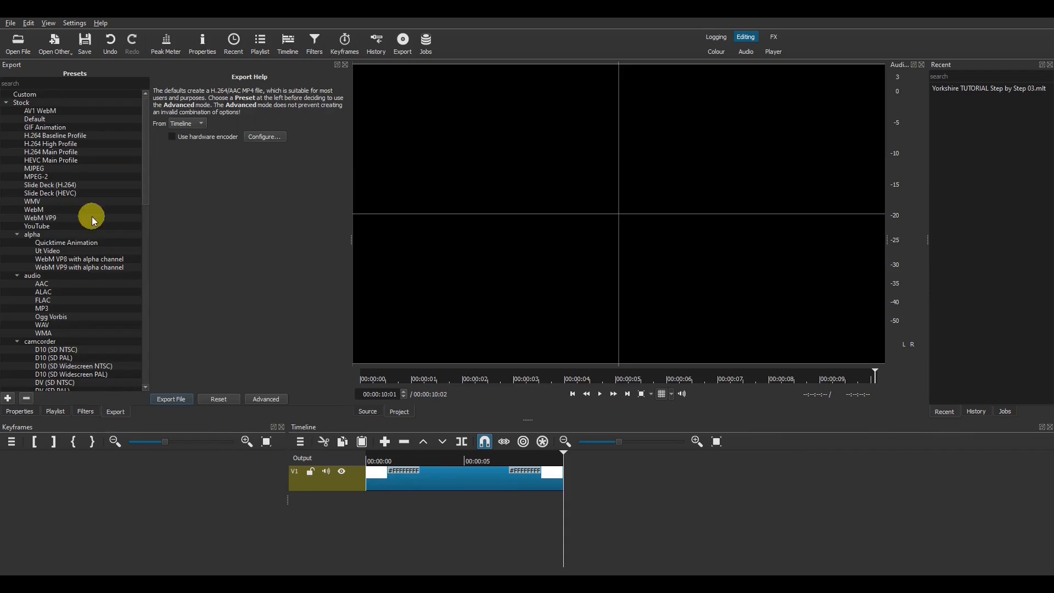
left_click(171, 398)
type("Animated line 01 left to right")
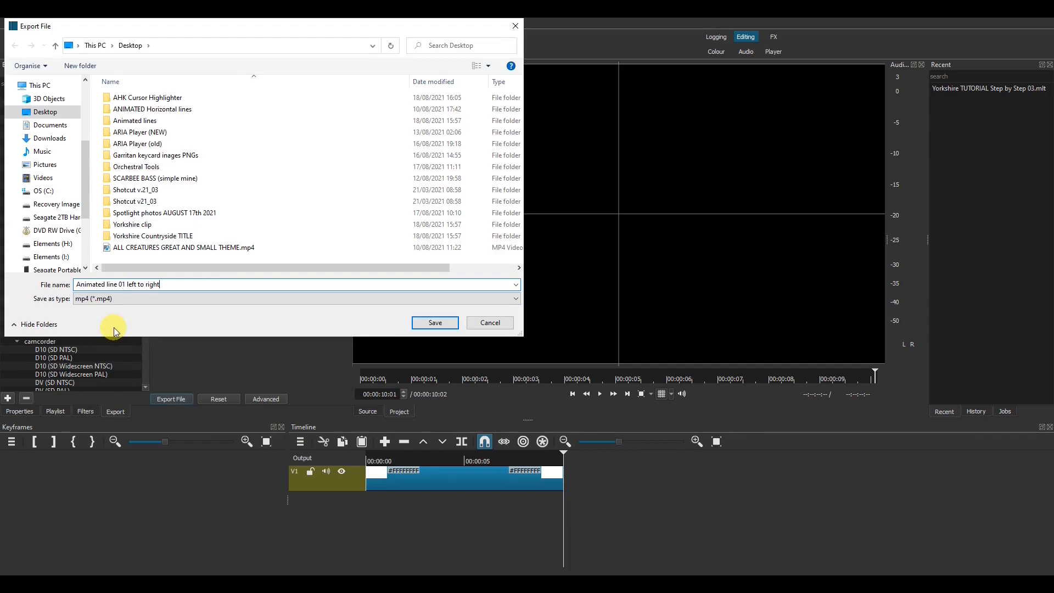
left_click(419, 323)
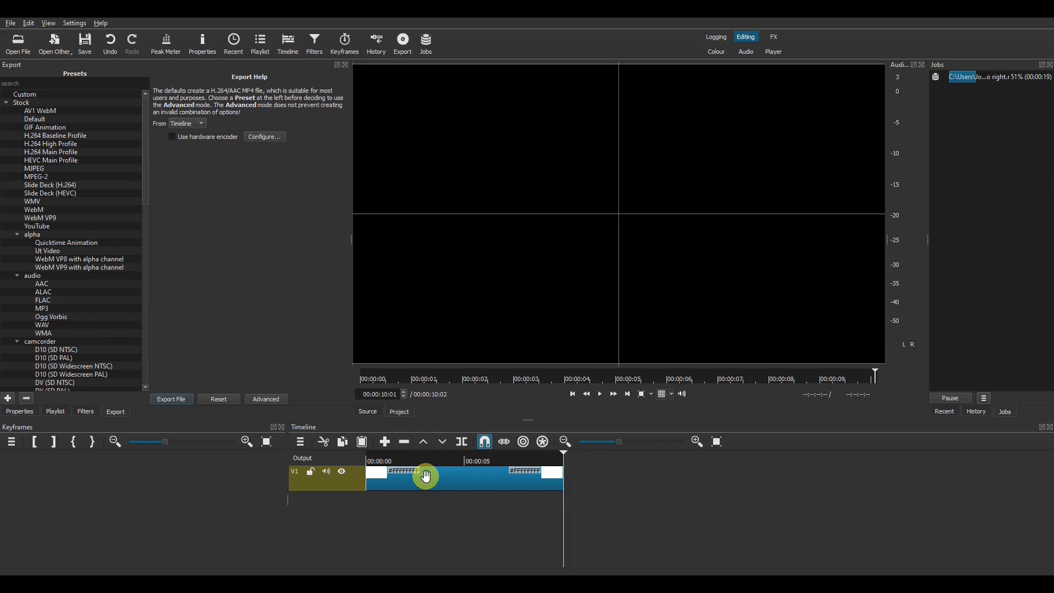
Step: Review the Quicktime Animation and WebM VP9 alpha presets, then set the export preset back to Default
left_click(51, 242)
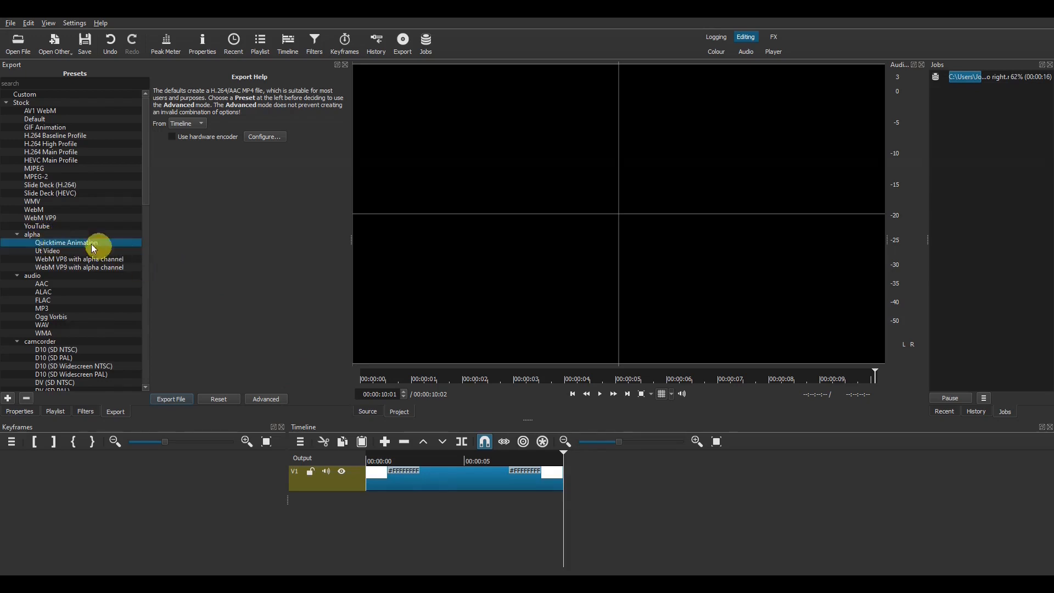
left_click(55, 235)
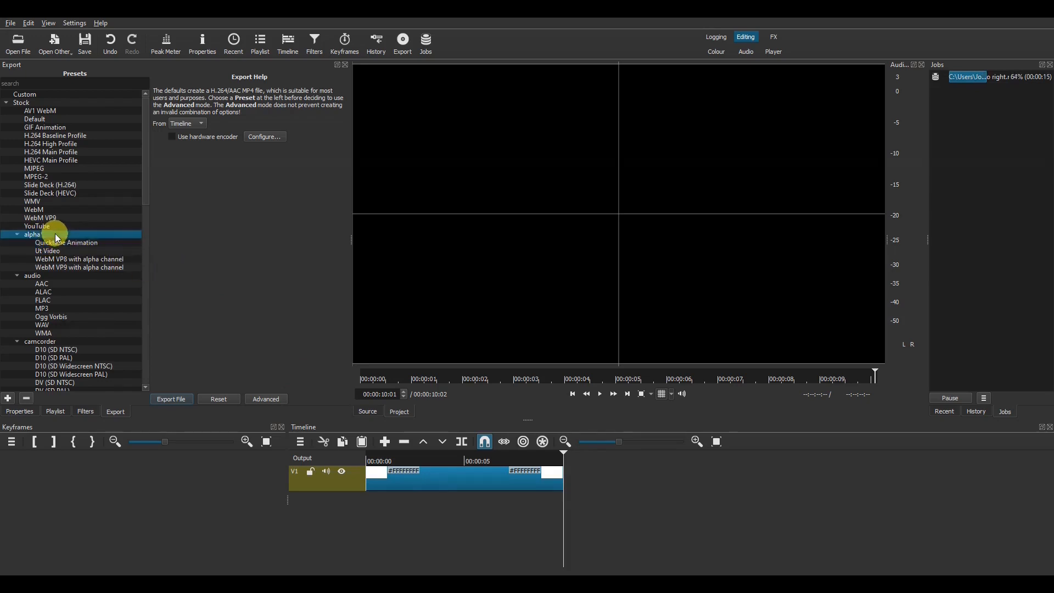
left_click(89, 242)
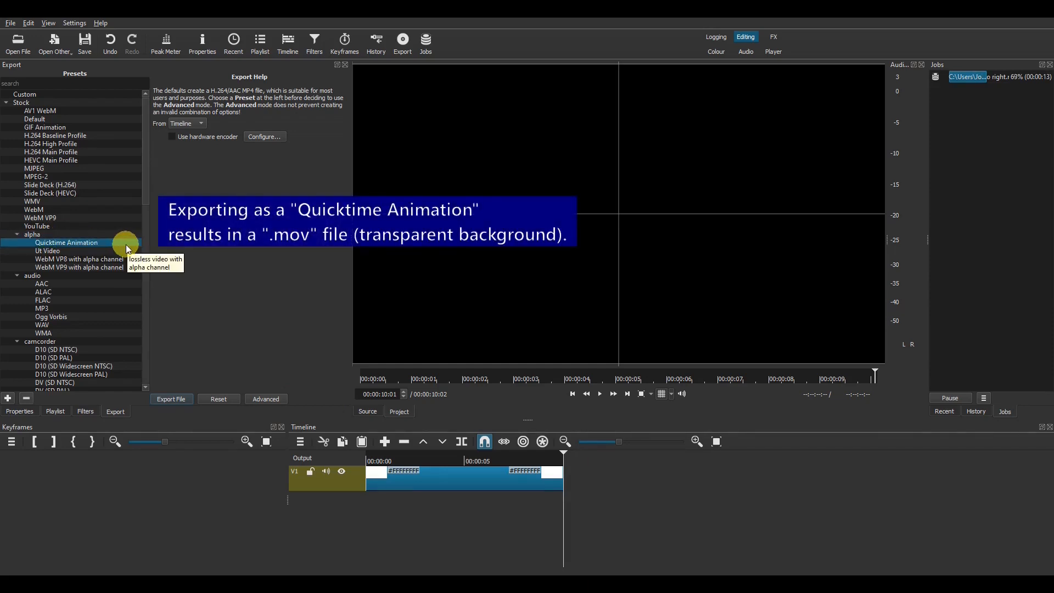
left_click(114, 266)
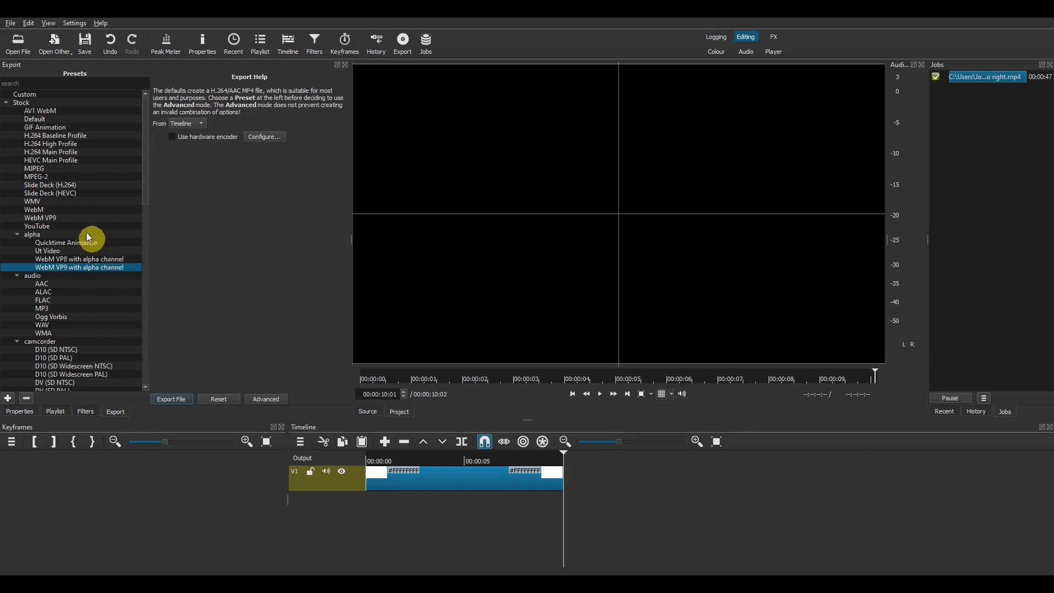
left_click(35, 119)
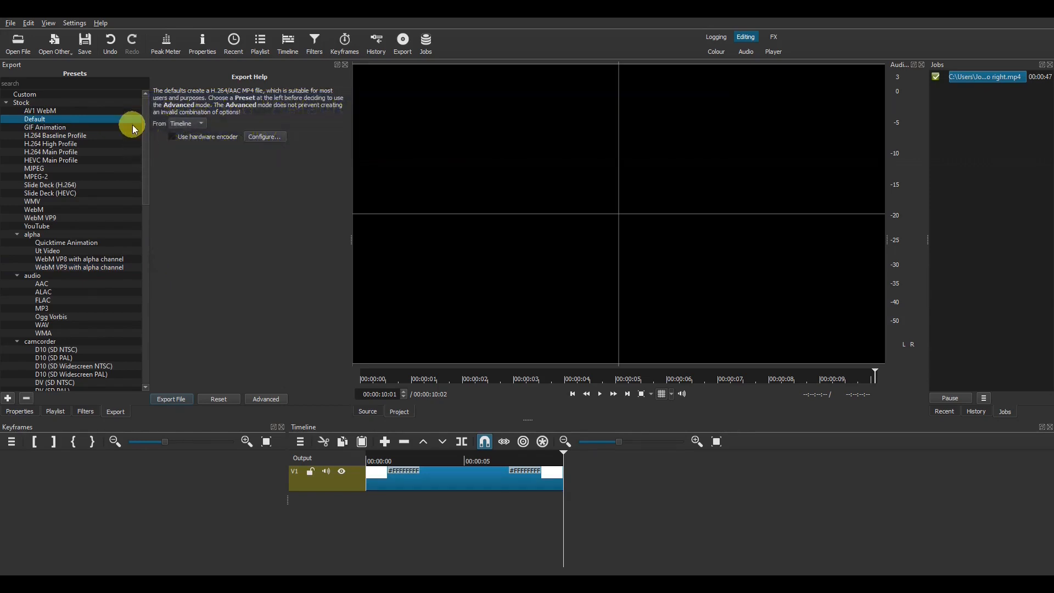
Step: Restore the second line clip, lift out the first clip, and slide the second clip left to the playhead
left_click(111, 44)
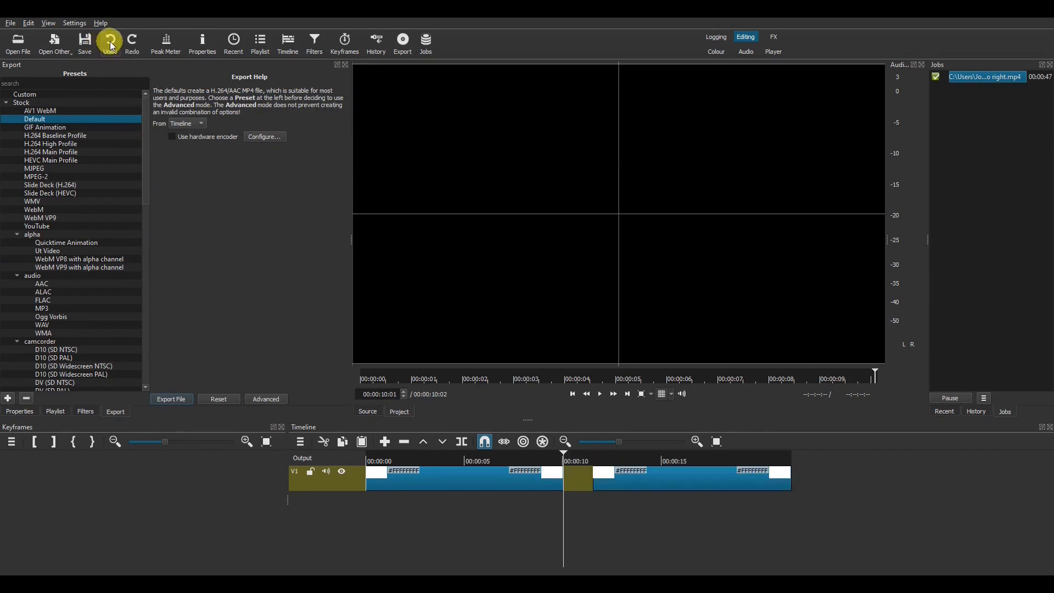
left_click(659, 485)
left_click(532, 475)
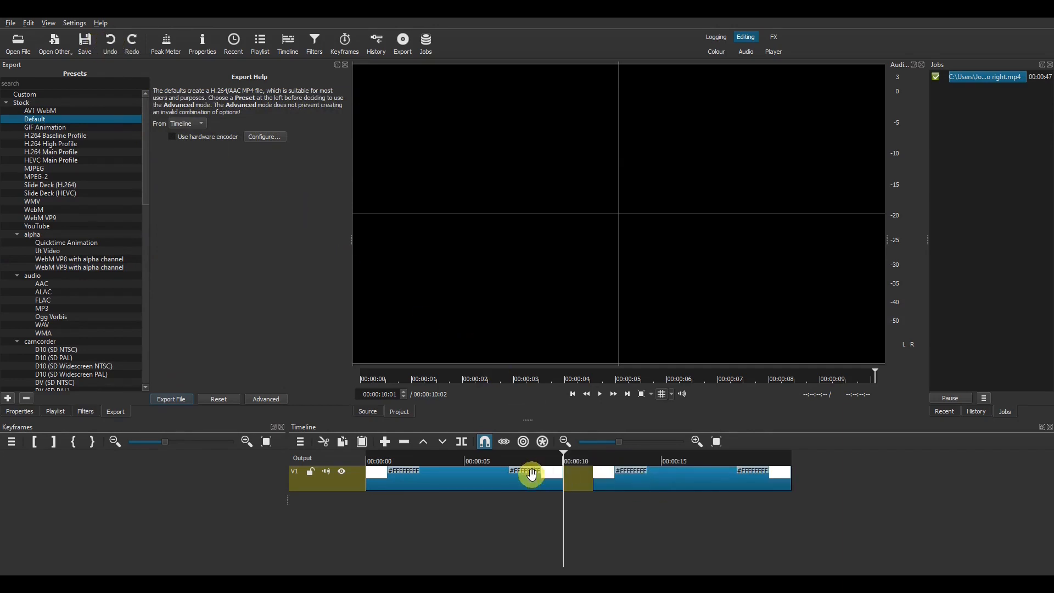
key("Delete")
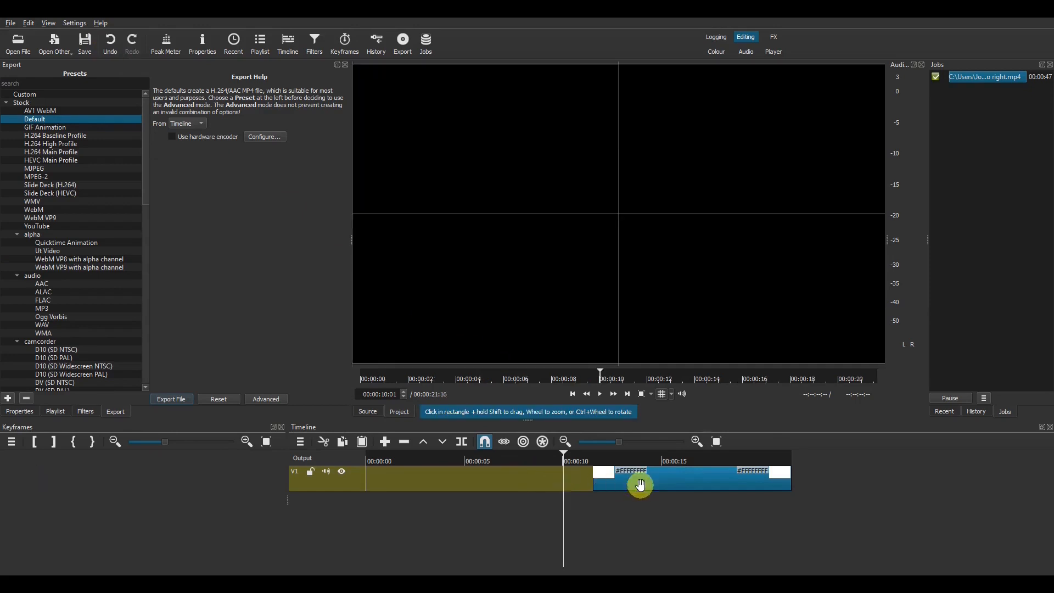
left_click_drag(615, 481, 346, 459)
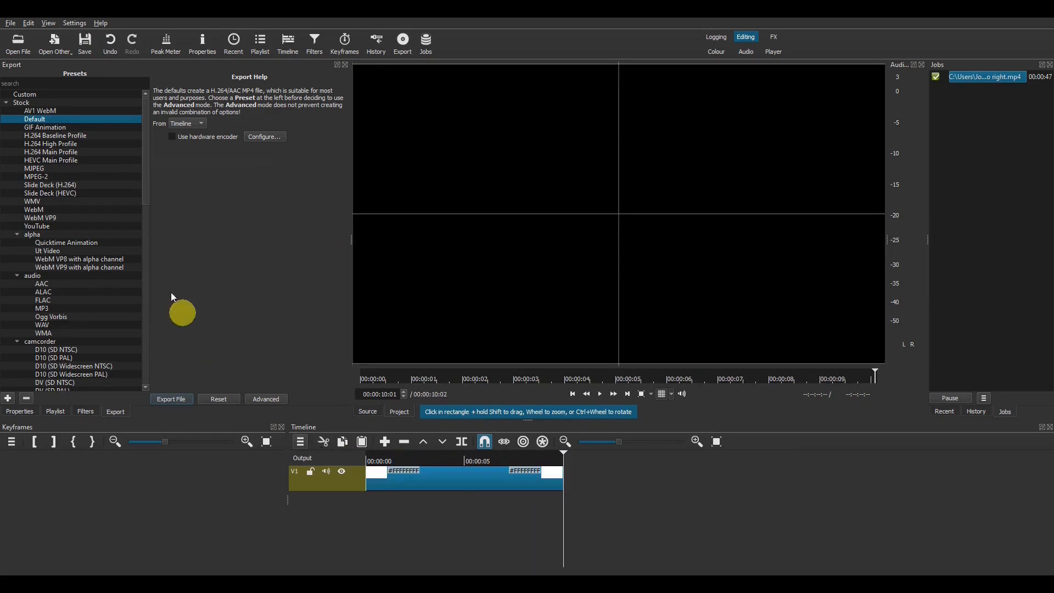
Step: Export the second line clip as another file, then undo the clip rearrangement
left_click(178, 400)
left_click(430, 322)
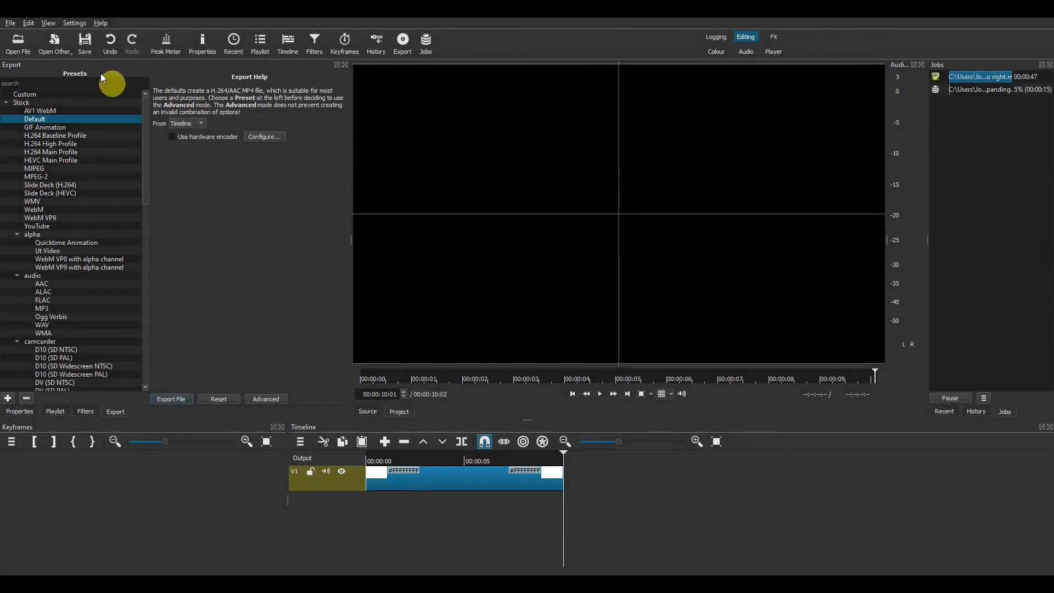
left_click(111, 53)
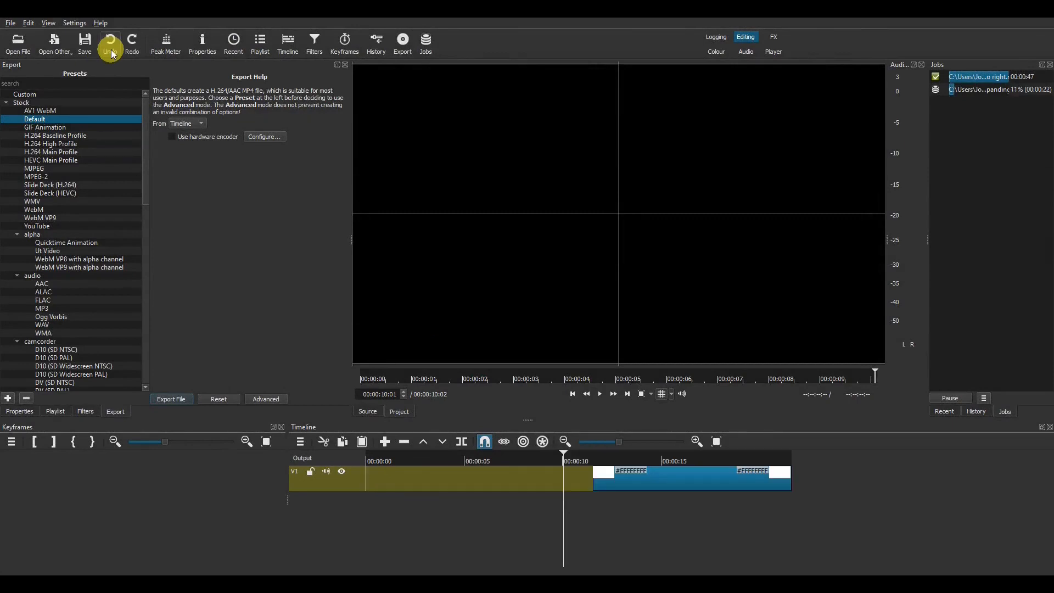
left_click(112, 53)
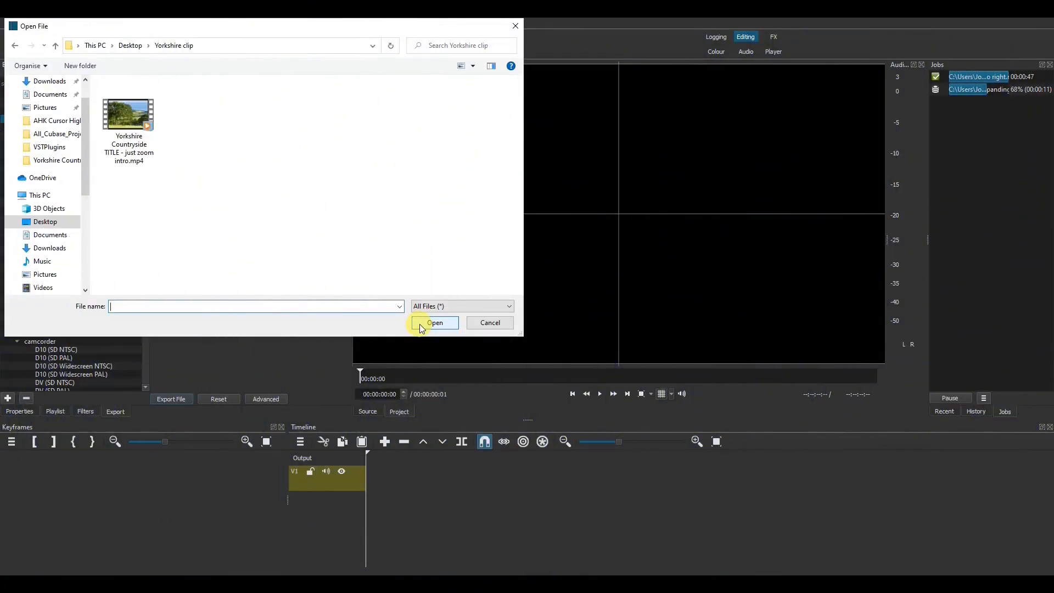
Step: Open 'Yorkshire Countryside TITLE - just zoom intro.mp4' and place it on track V1
left_click(137, 121)
left_click(439, 323)
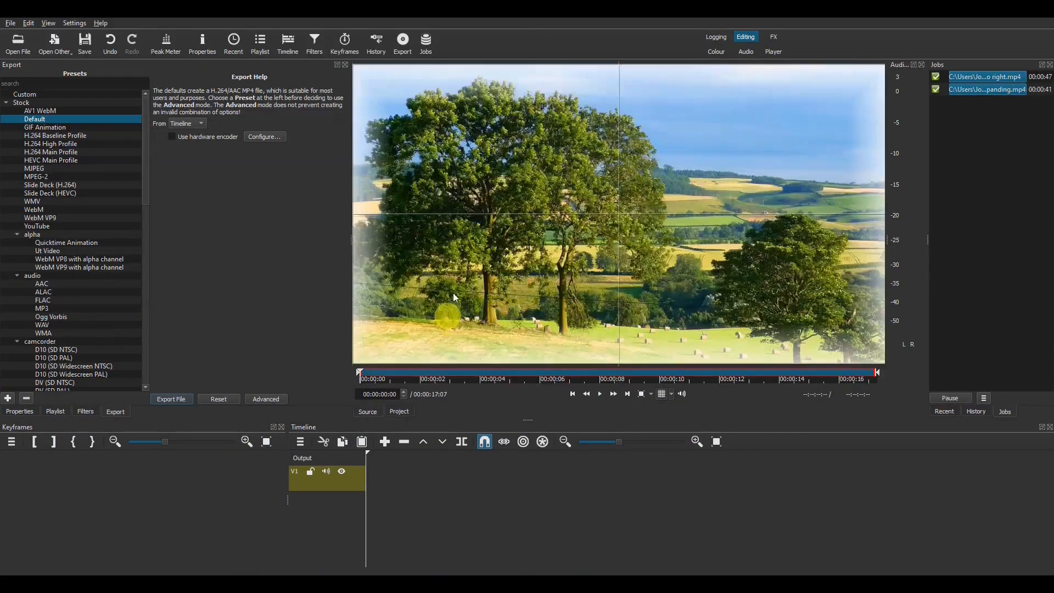
left_click_drag(466, 299, 565, 479)
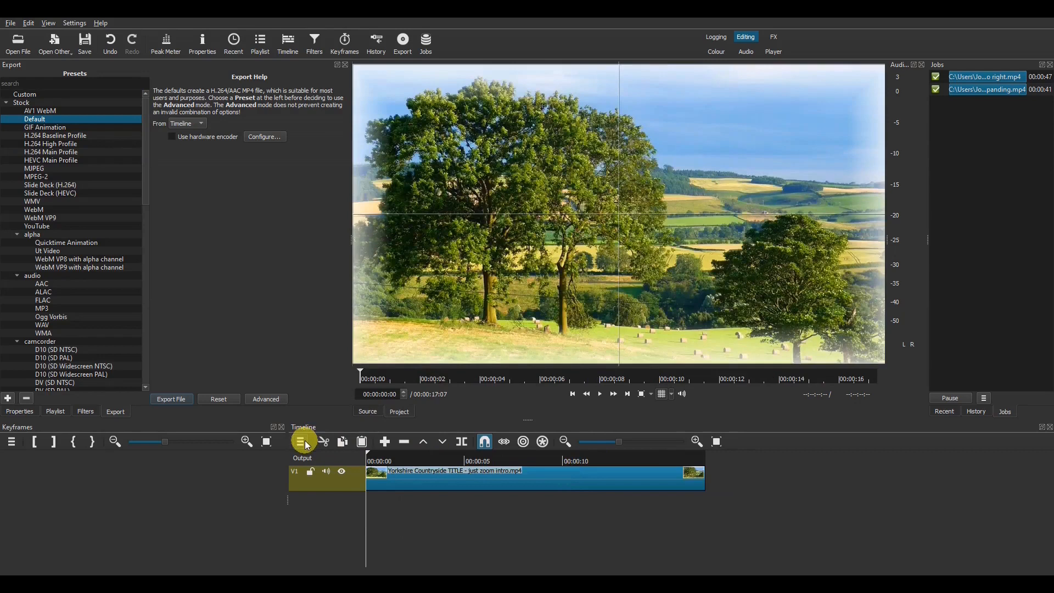
Step: Add an empty V2 video track above V1
left_click(302, 442)
mouse_move(338, 447)
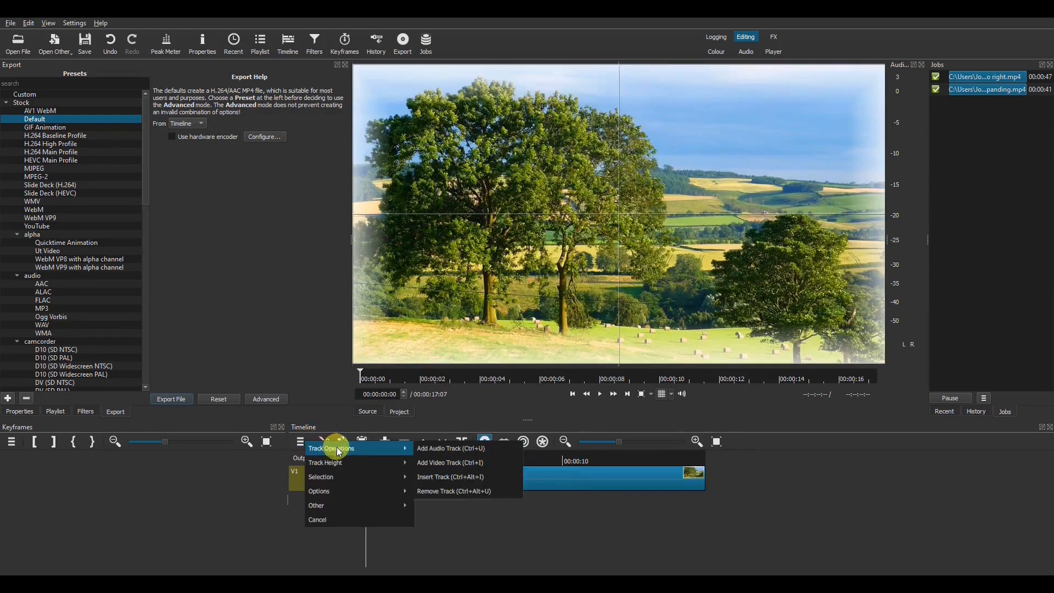
left_click(437, 463)
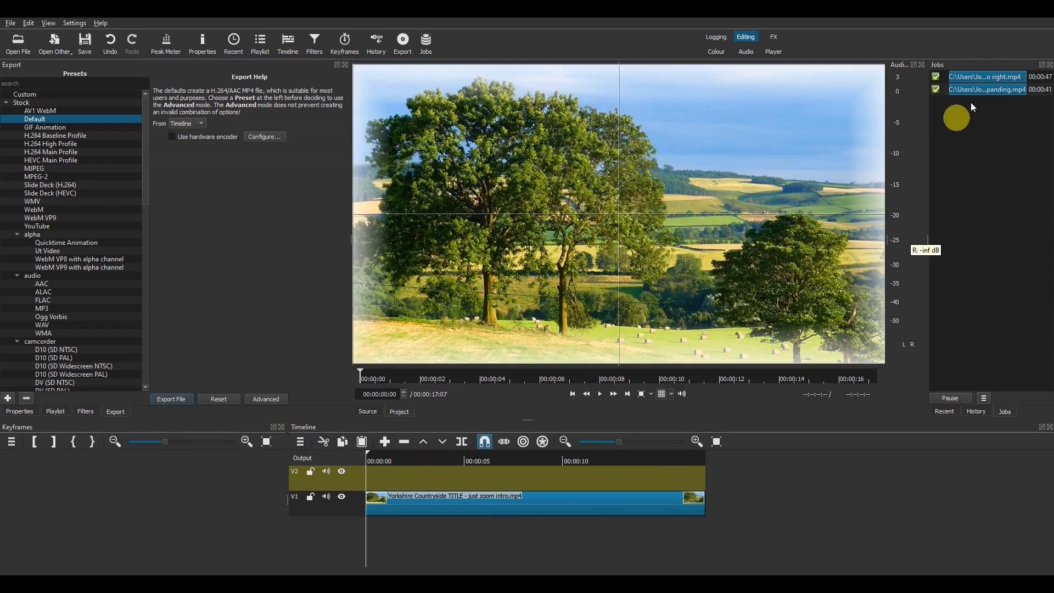
Step: Load the finished 'Animated line 01 left to right' export onto V2 from about 5 seconds and preview it
left_click(985, 78)
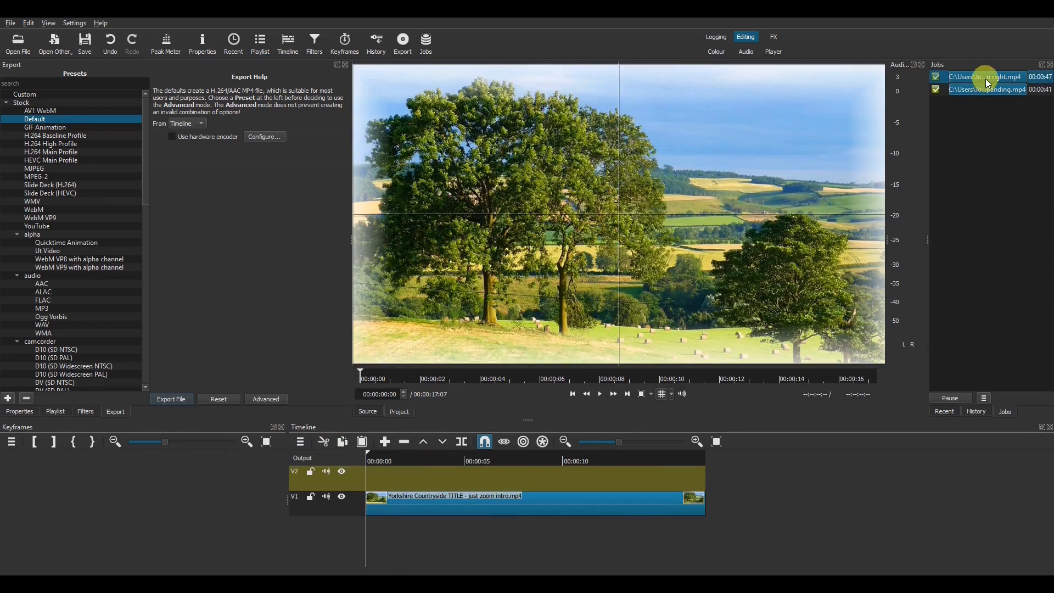
double_click(986, 78)
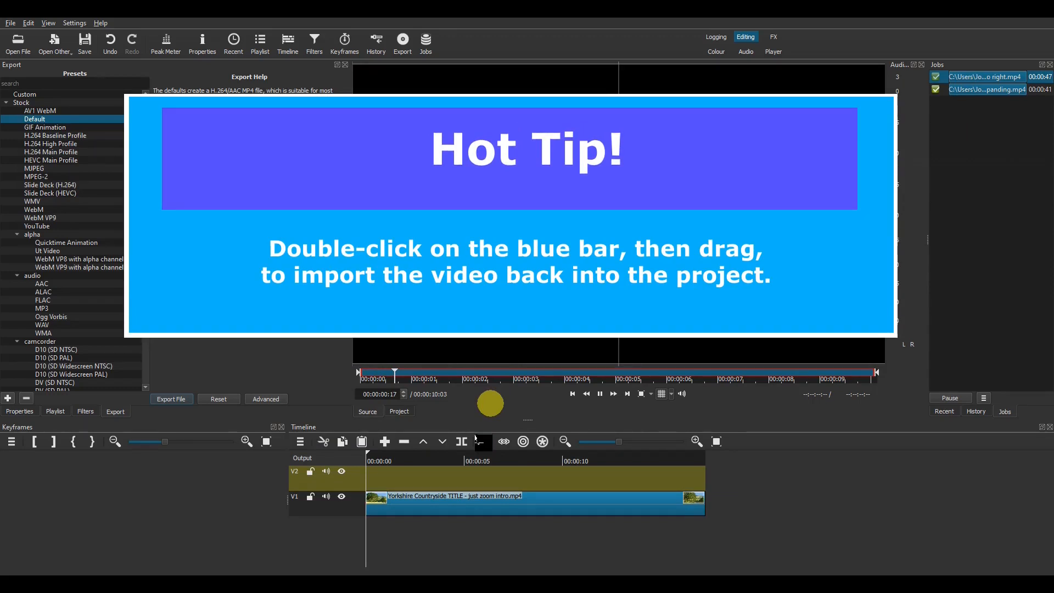
left_click_drag(476, 437, 443, 472)
left_click(439, 463)
key("space")
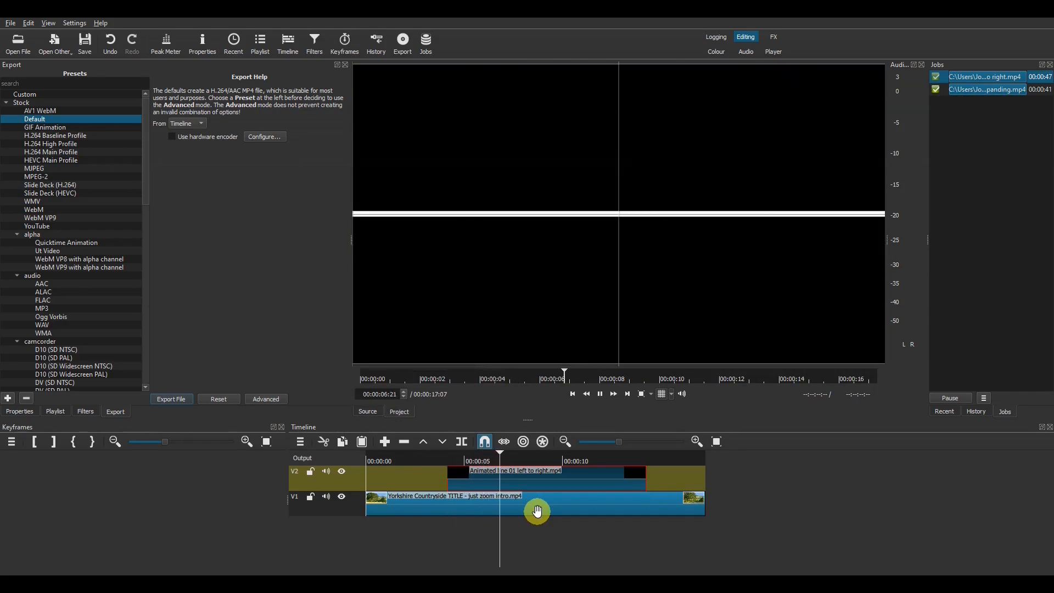
key("space")
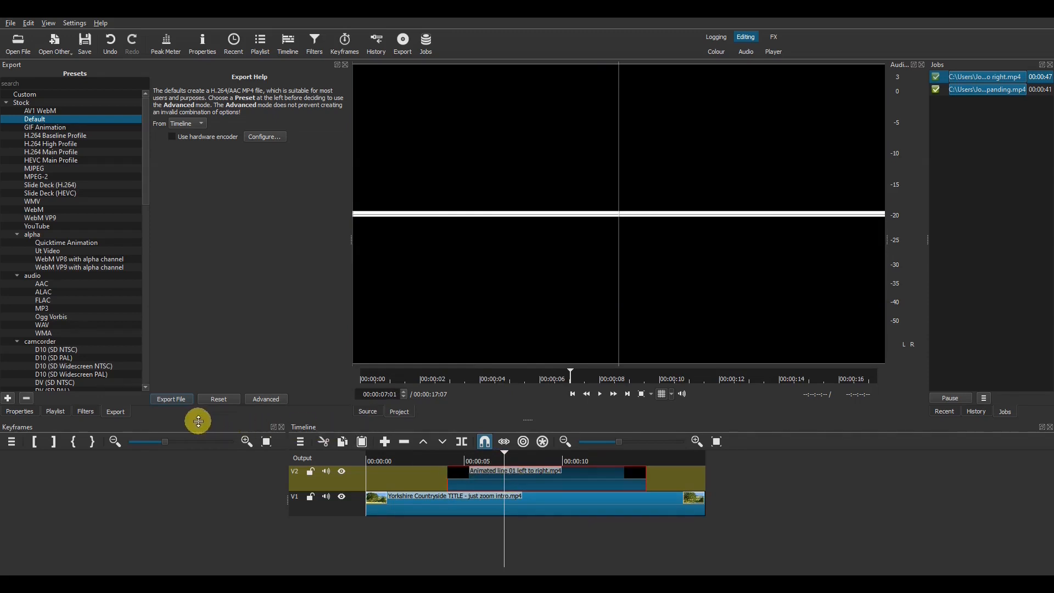
Step: Open the line clip's Filters panel, list the available filters, and put the cursor in the search box
left_click(86, 412)
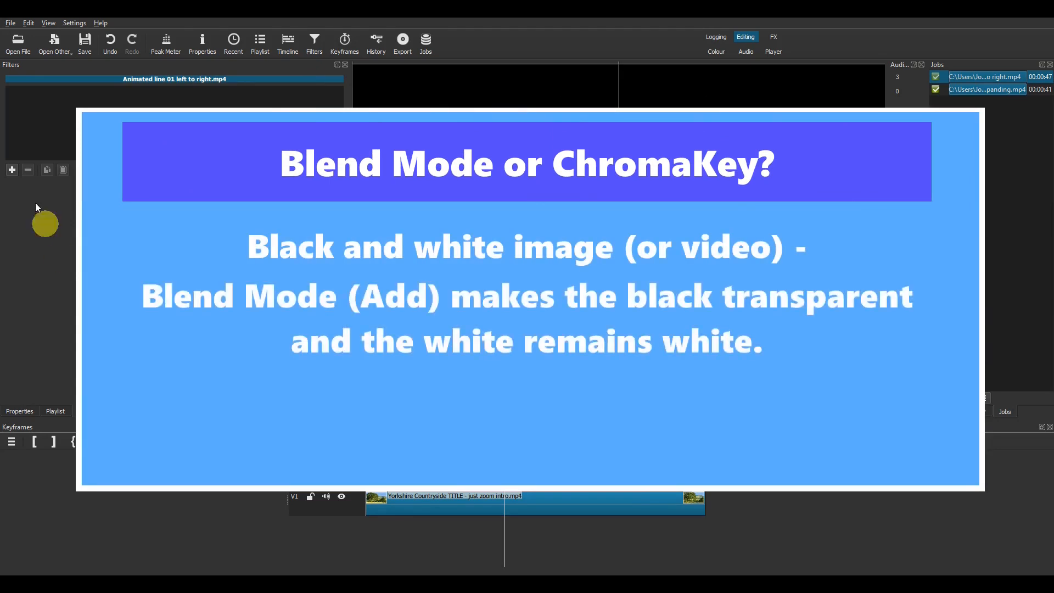
left_click(12, 169)
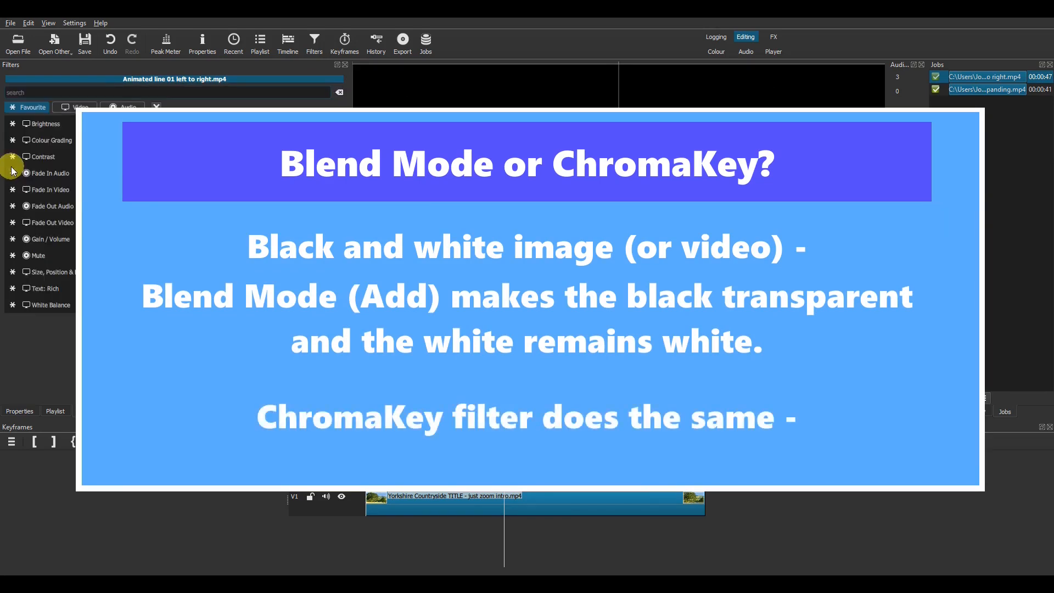
key("Down")
key("Down")
key("Down")
key("Down")
key("Down")
key("Down")
key("Down")
key("Down")
key("Down")
key("Down")
key("Down")
key("Down")
key("Down")
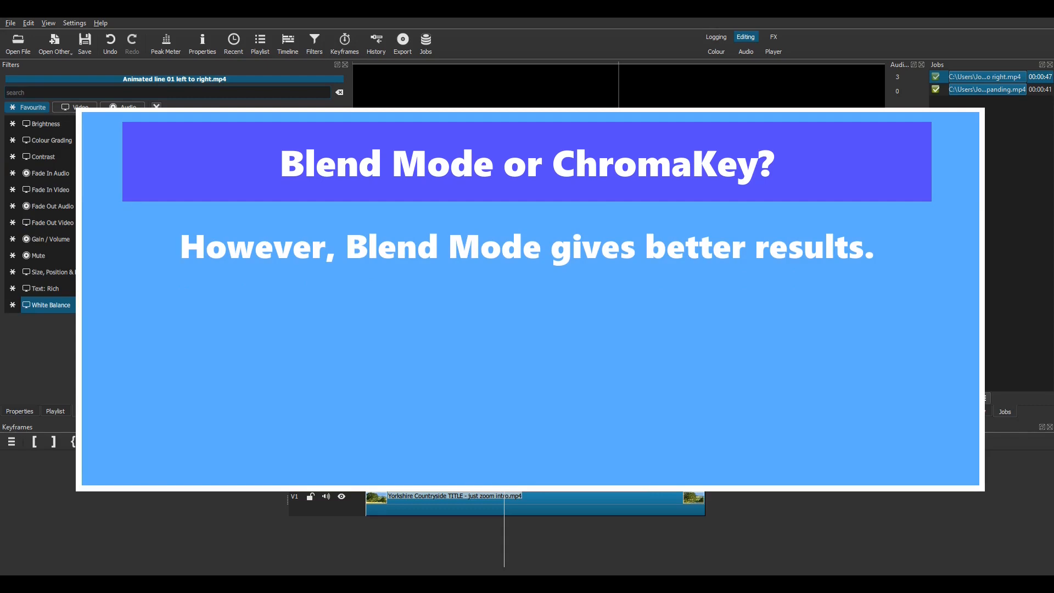
key("Home")
left_click(115, 93)
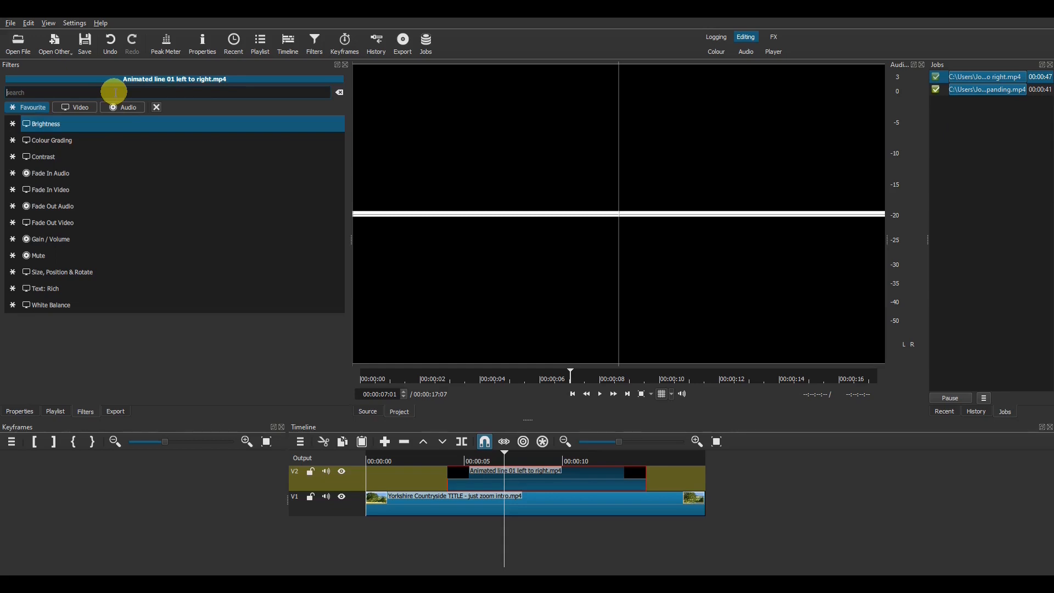
Step: Search 'blen', add a Blend Mode filter set to Add, and preview from about 3 seconds
type("bla")
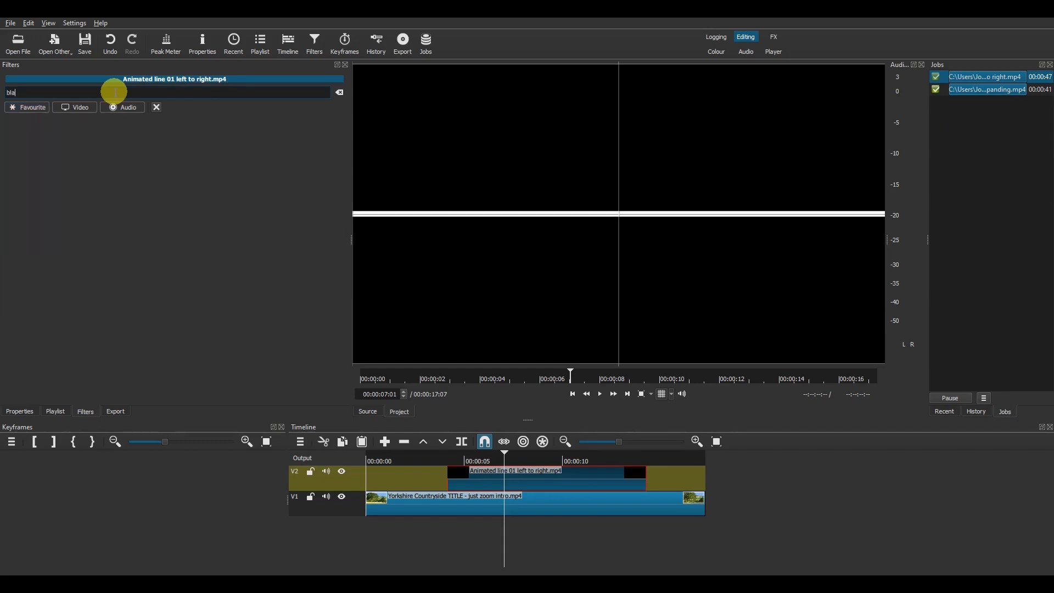
key("BackSpace")
key("BackSpace")
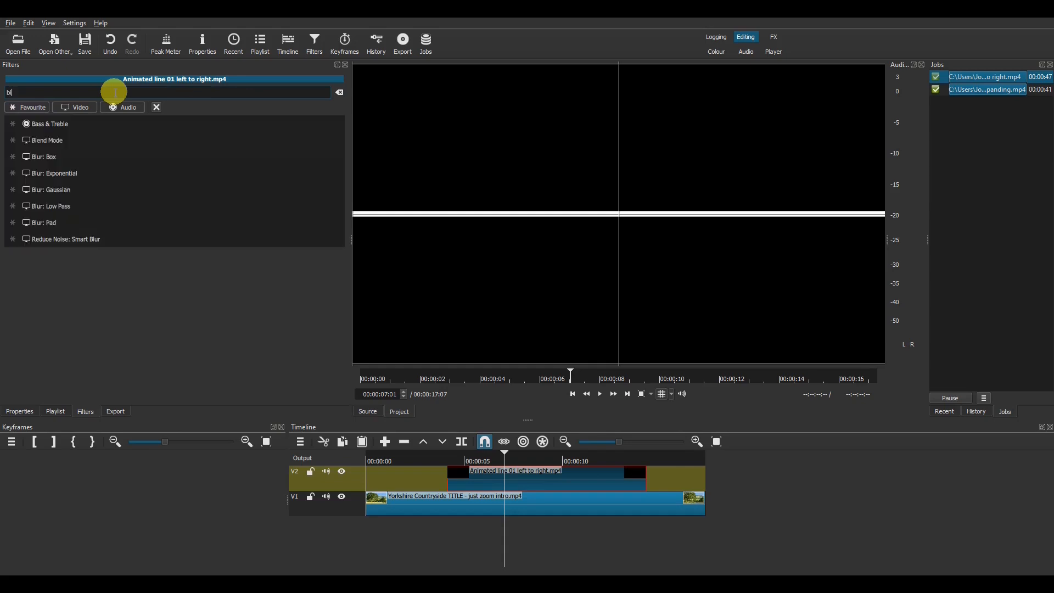
type("end")
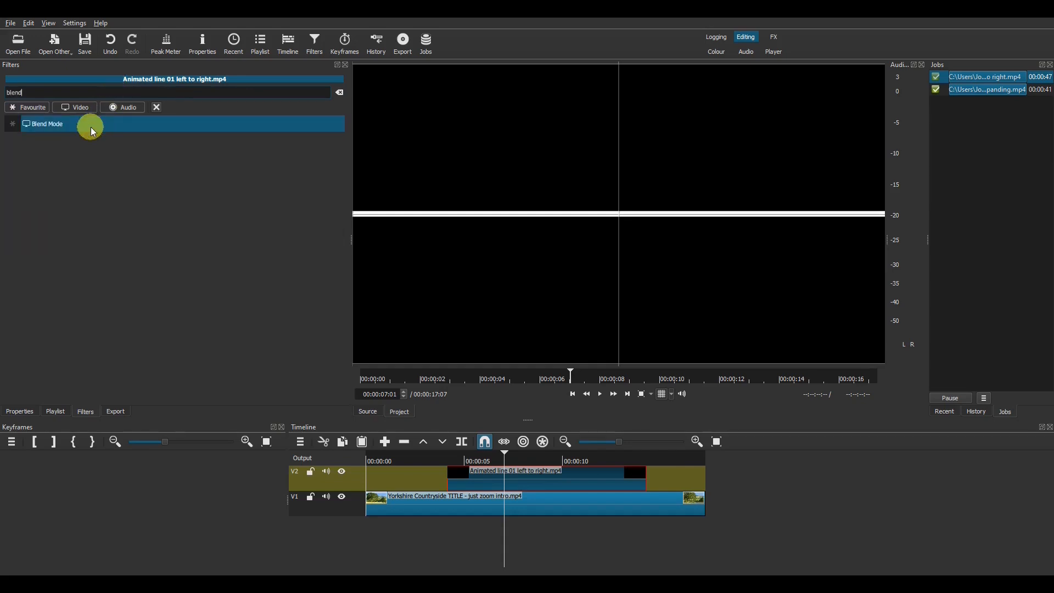
left_click(91, 127)
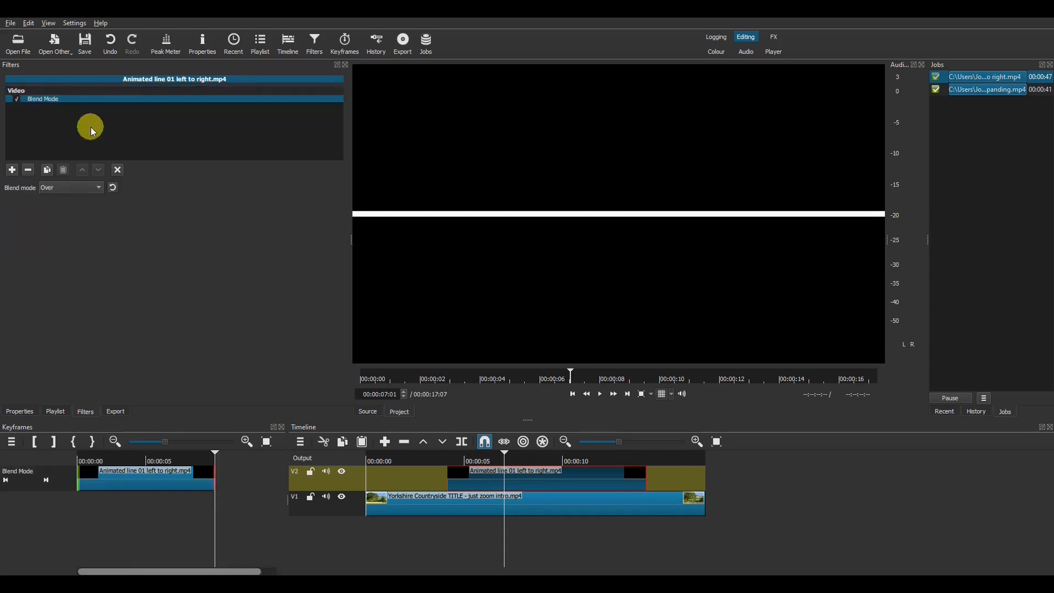
left_click(75, 189)
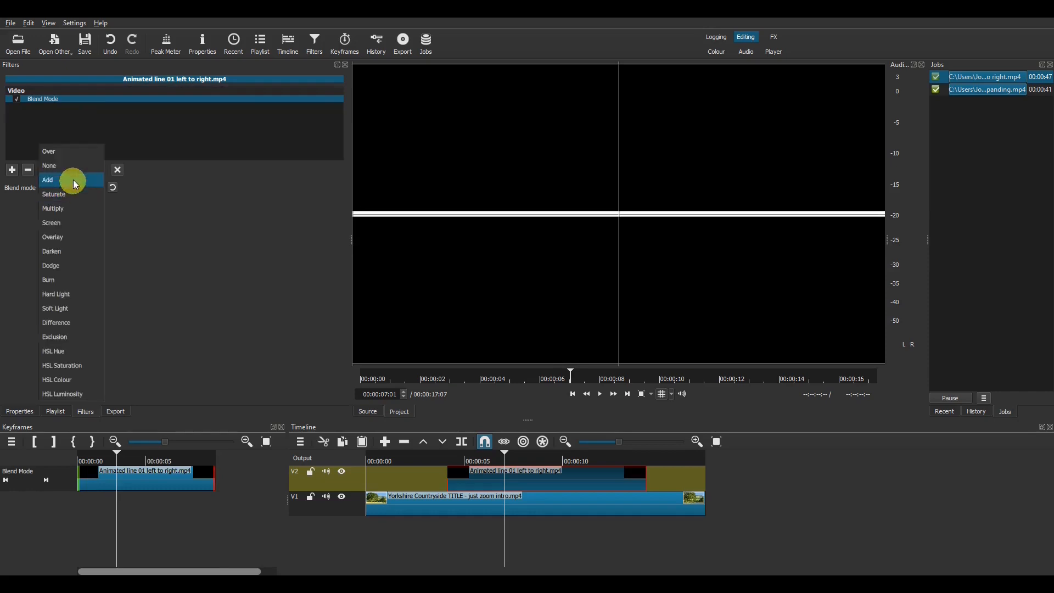
left_click(74, 180)
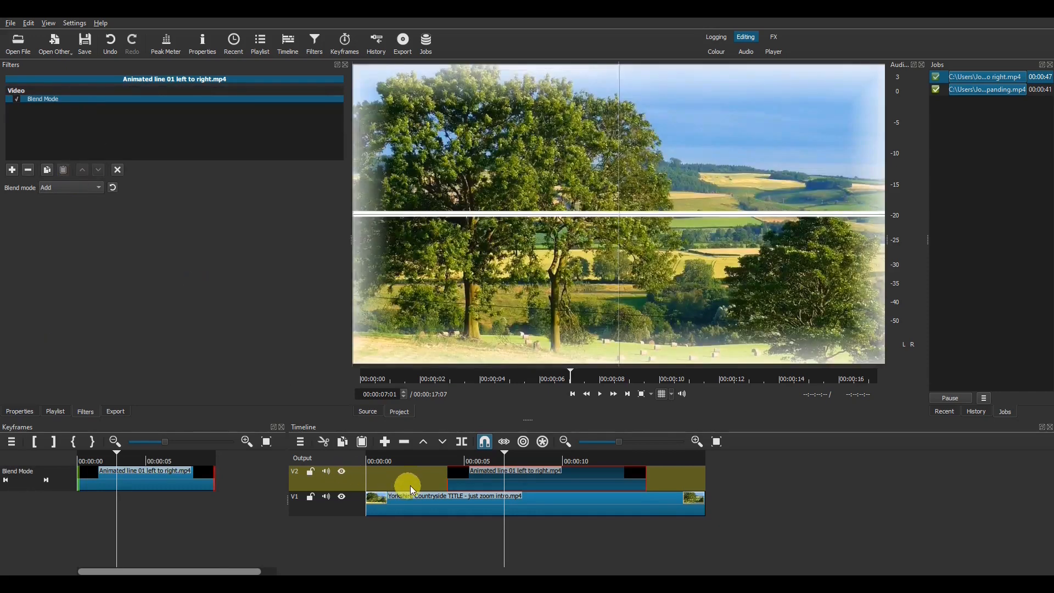
left_click(433, 462)
key("space")
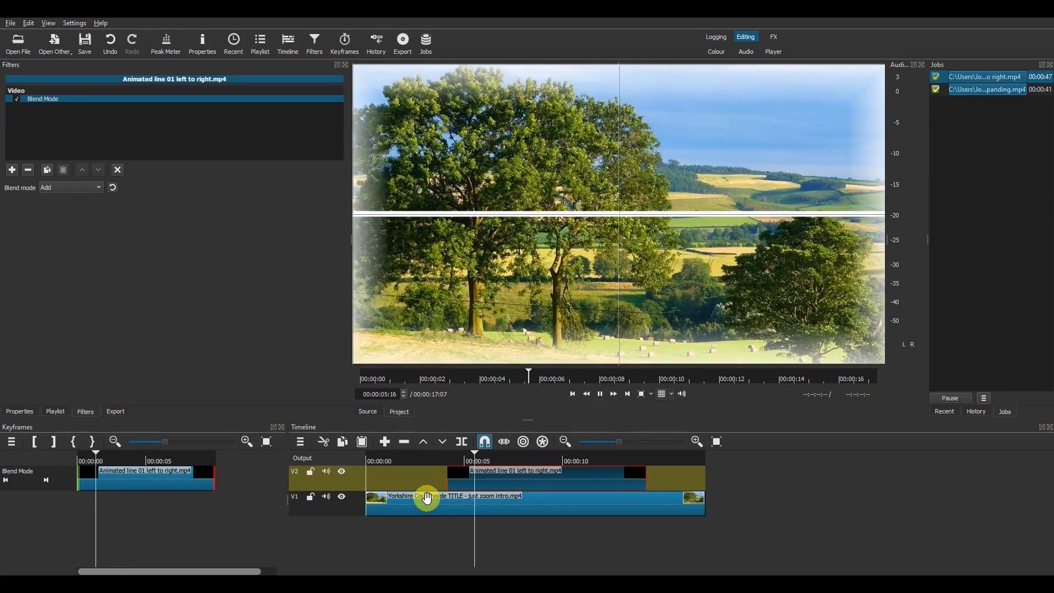
key("space")
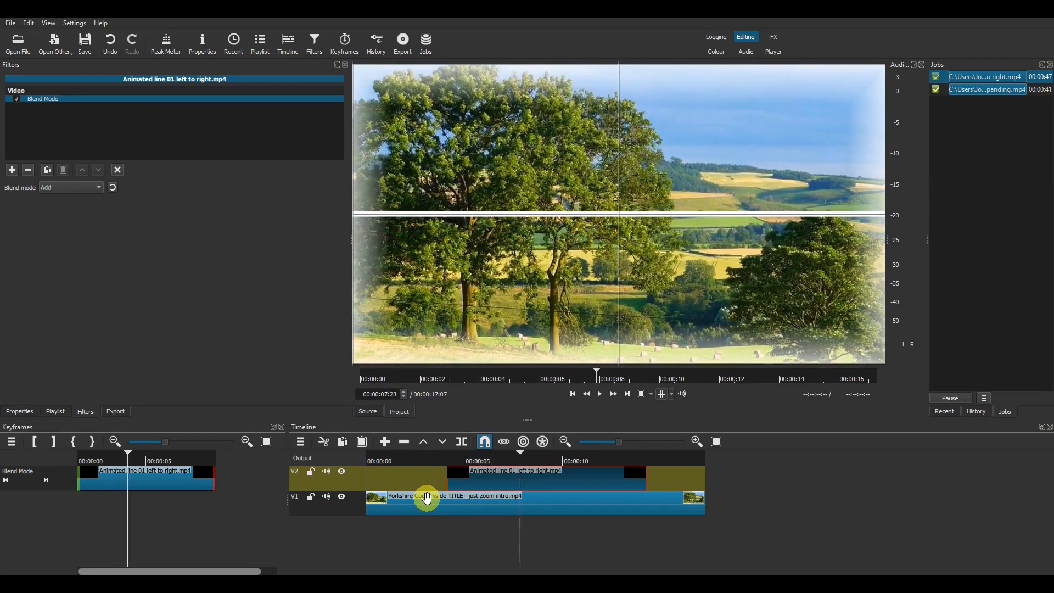
Step: Add a Size, Position & Rotate filter to the line with Distort size mode
left_click(10, 166)
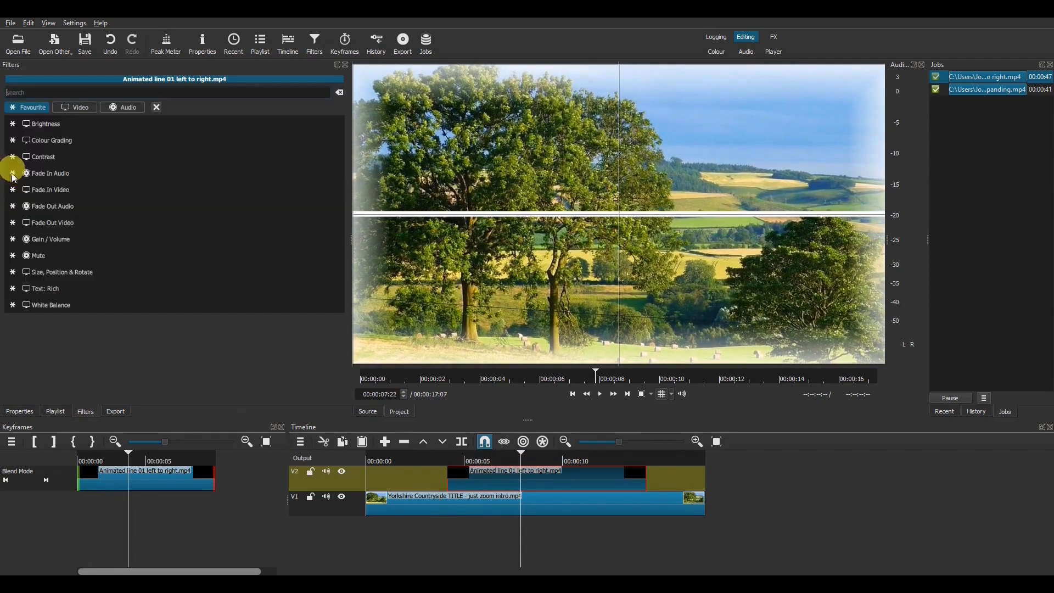
left_click(85, 276)
left_click(221, 250)
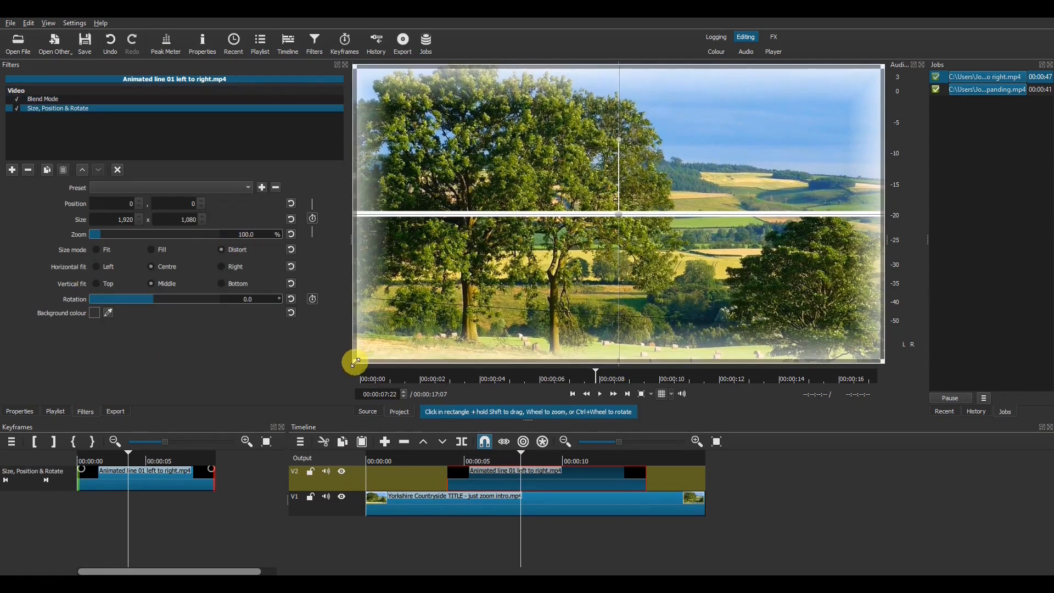
Step: Resize and move the line's box to 778 x 534 at position 571, 273 near frame centre
left_click_drag(356, 360, 483, 261)
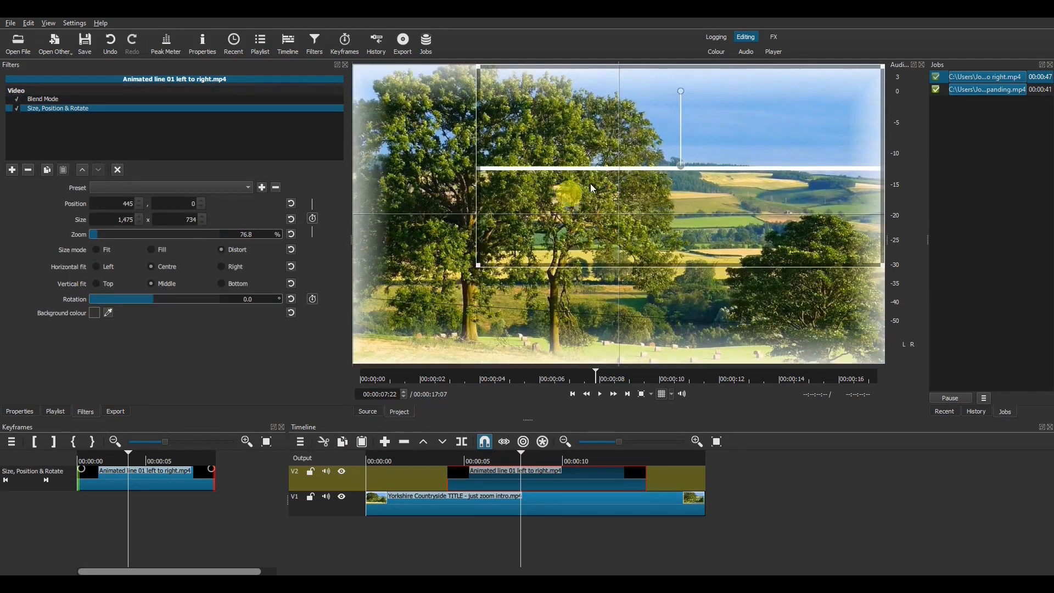
left_click_drag(682, 166, 620, 196)
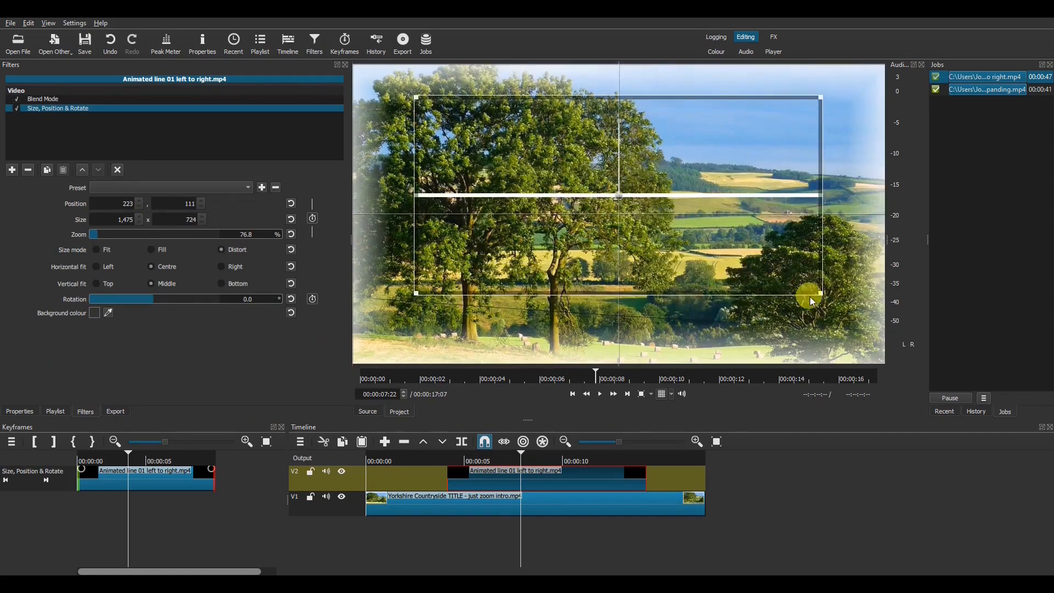
left_click_drag(822, 295, 571, 308)
left_click_drag(505, 213, 625, 221)
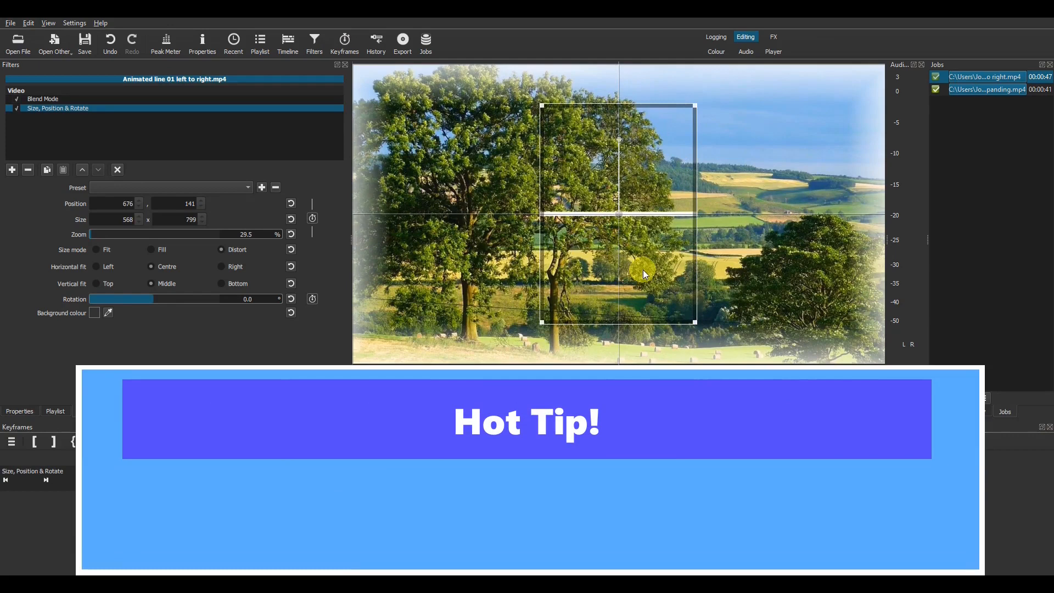
scroll(643, 269, "up", 10)
scroll(644, 269, "down", 20)
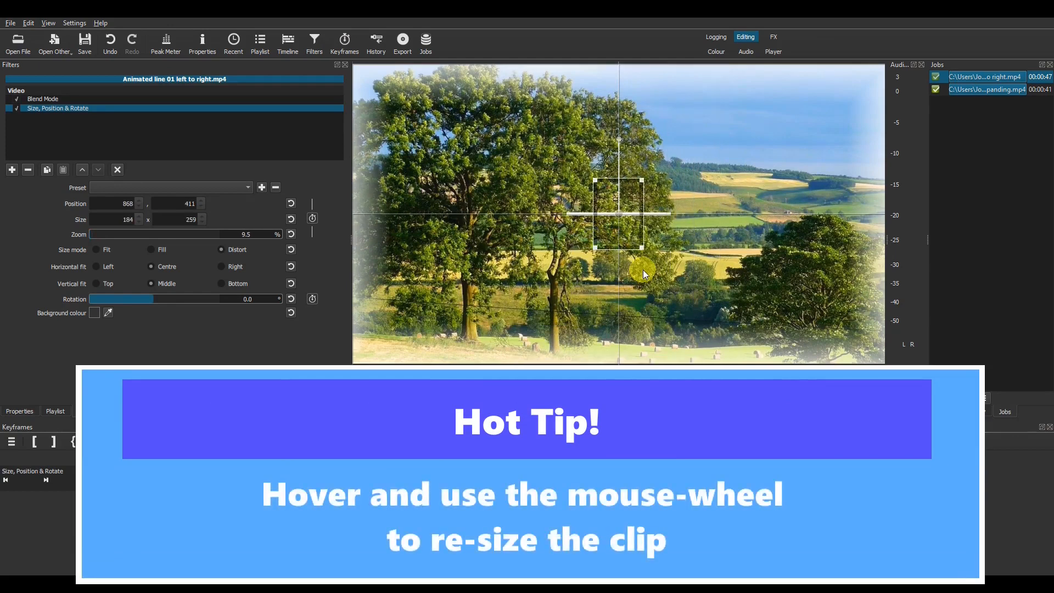
scroll(643, 269, "up", 20)
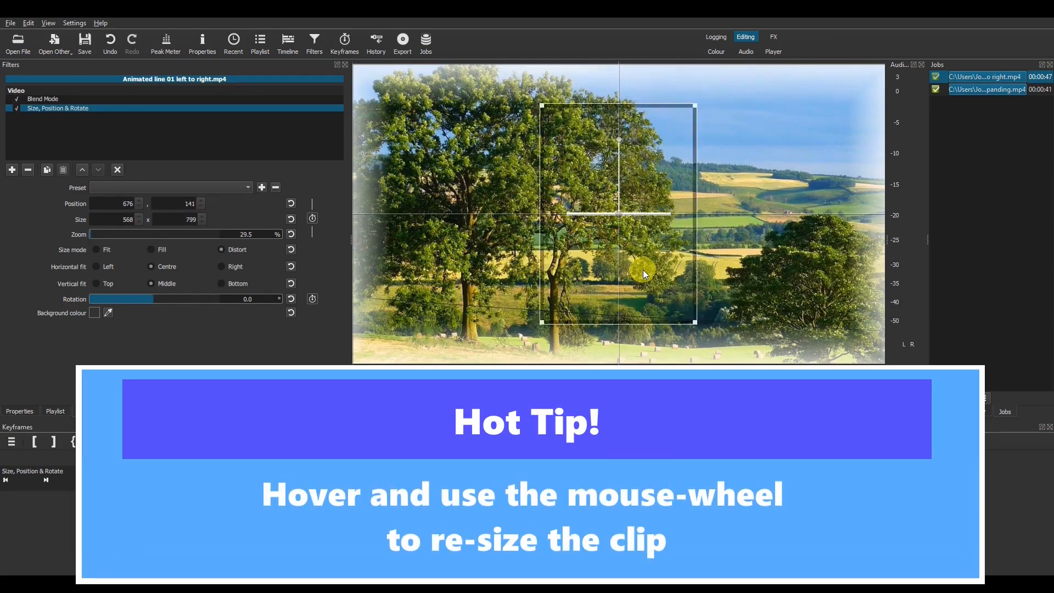
scroll(643, 269, "up", 10)
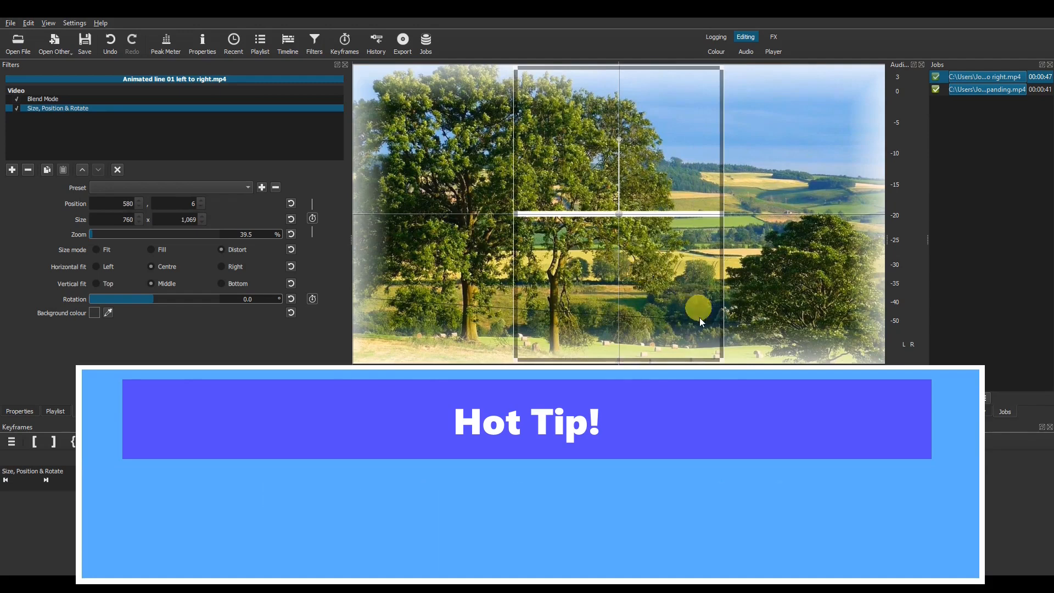
left_click_drag(723, 360, 730, 192)
left_click(448, 462)
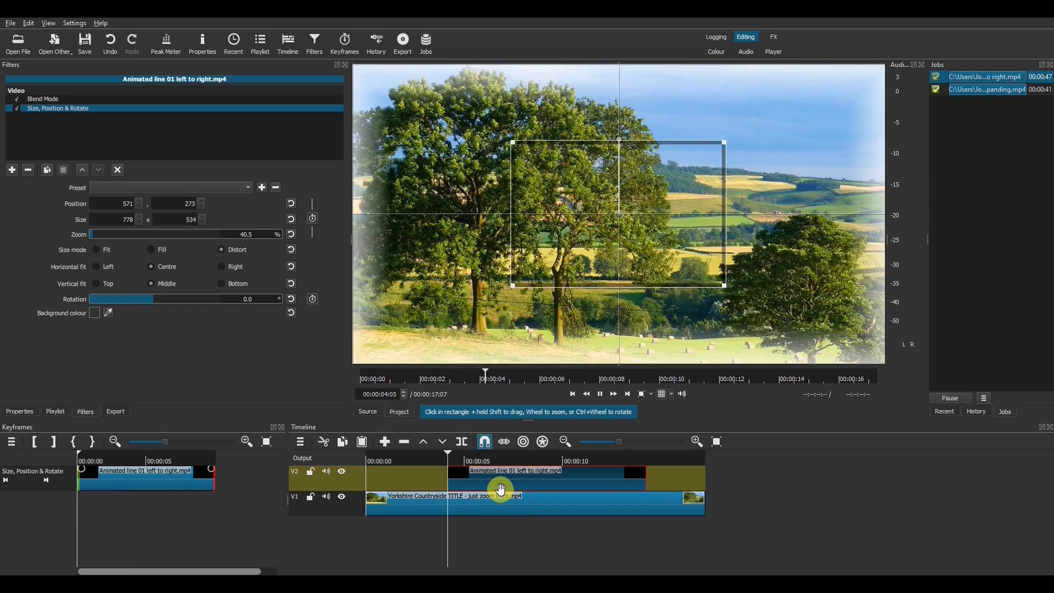
Step: Split the V2 line clip near five seconds, then step the playhead to around 00:00:13:08
key("space")
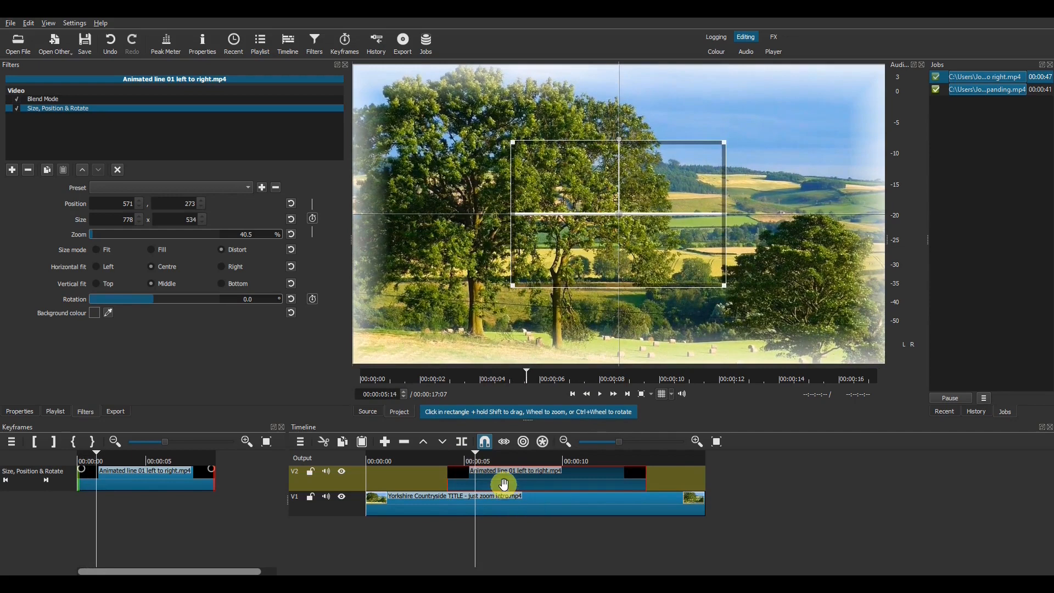
key("s")
left_click(619, 460)
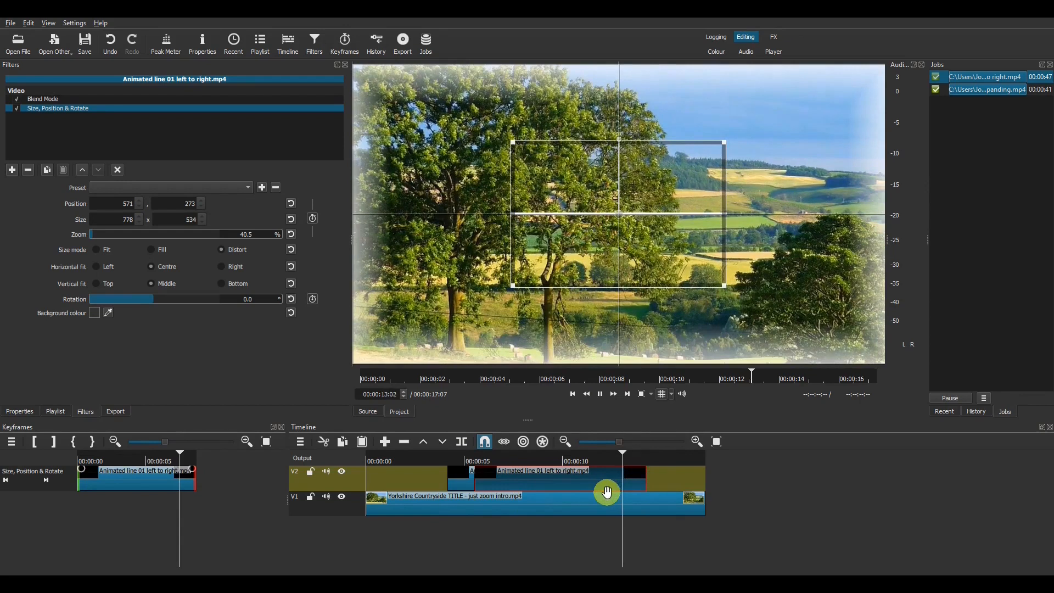
key("space")
left_click(619, 464)
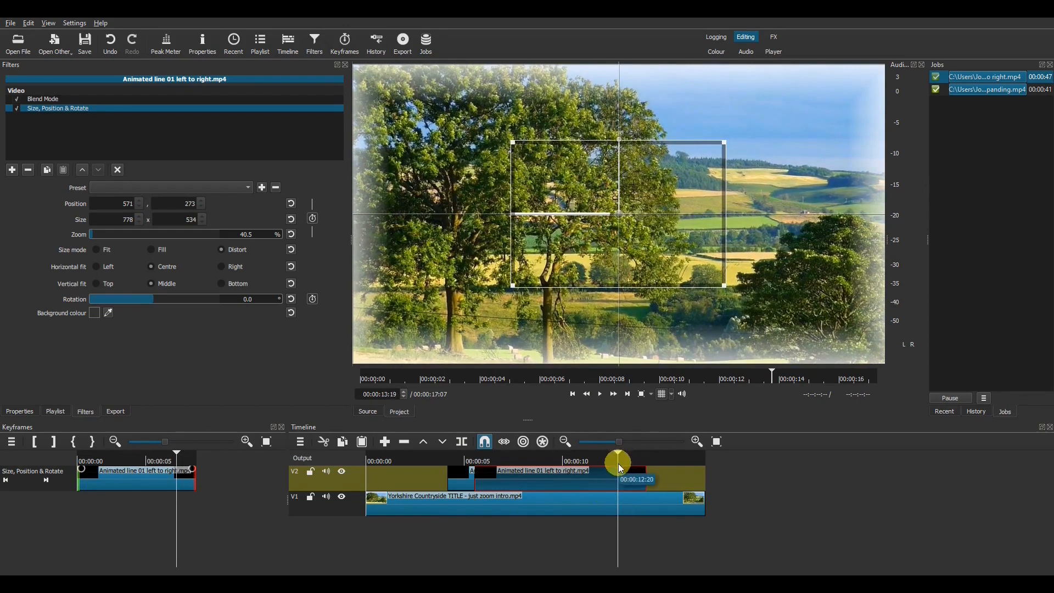
key("Right")
key("Right")
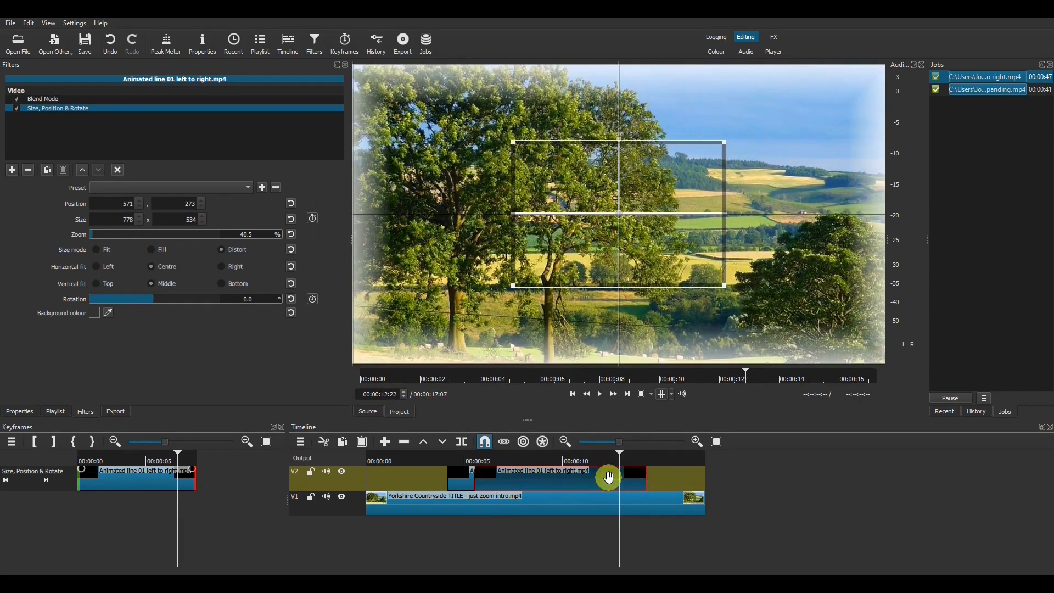
key("Right")
key("Right")
key("Right")
key("Right")
key("Right")
key("Right")
key("Right")
key("Right")
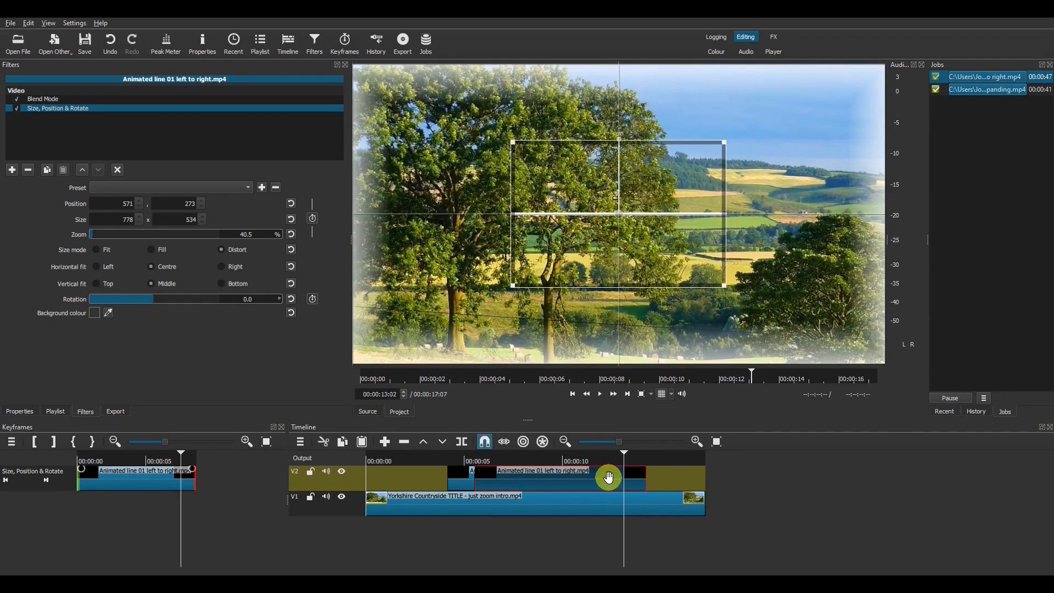
key("Right")
key("Right")
key("Right")
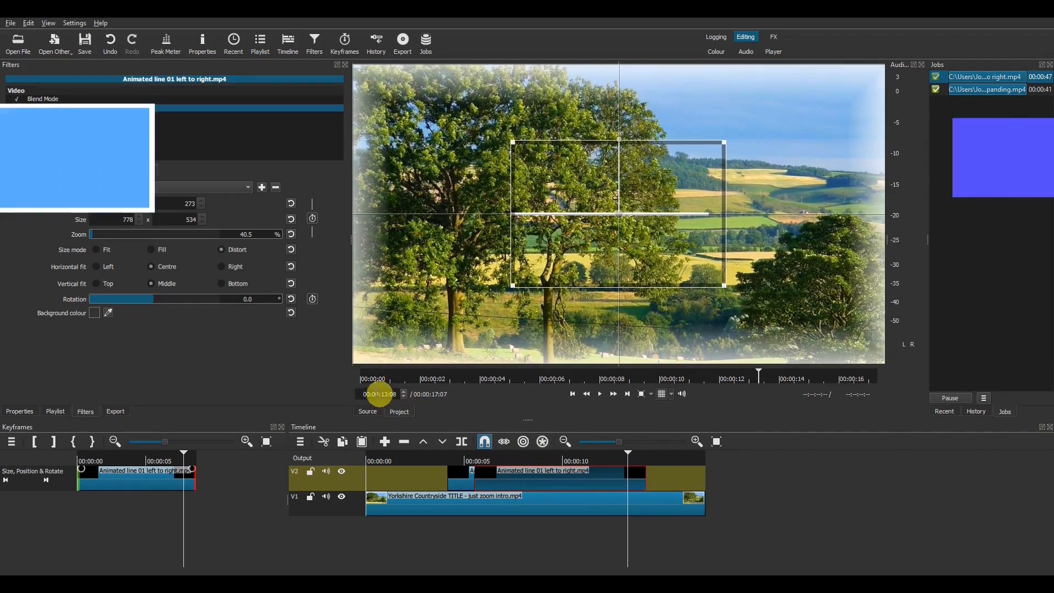
Step: Split the line clip again at 00:00:13:01 and select the short left piece
scroll(375, 391, "down", 2)
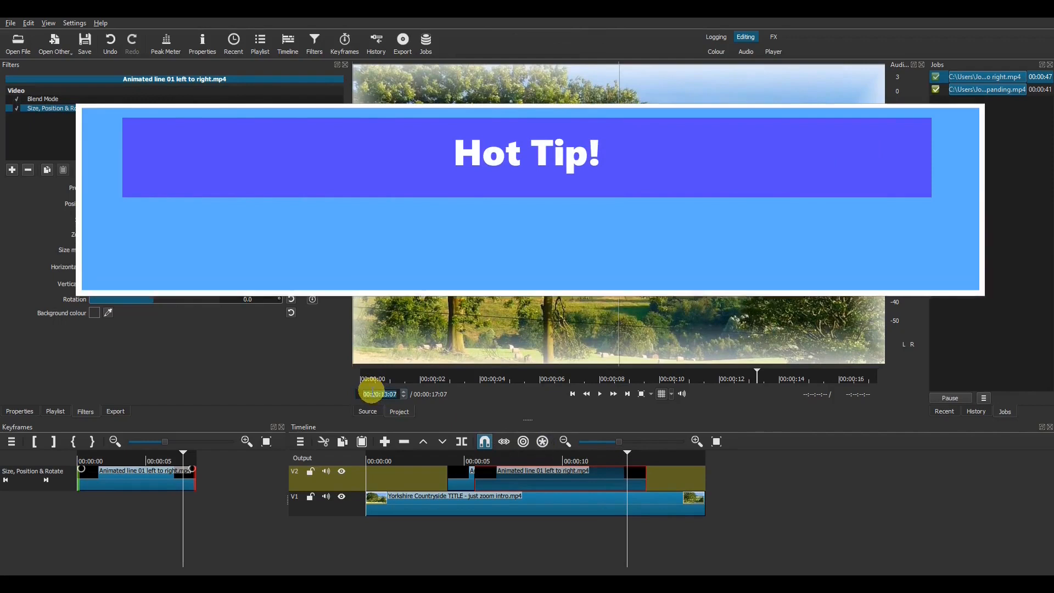
scroll(372, 391, "up", 3)
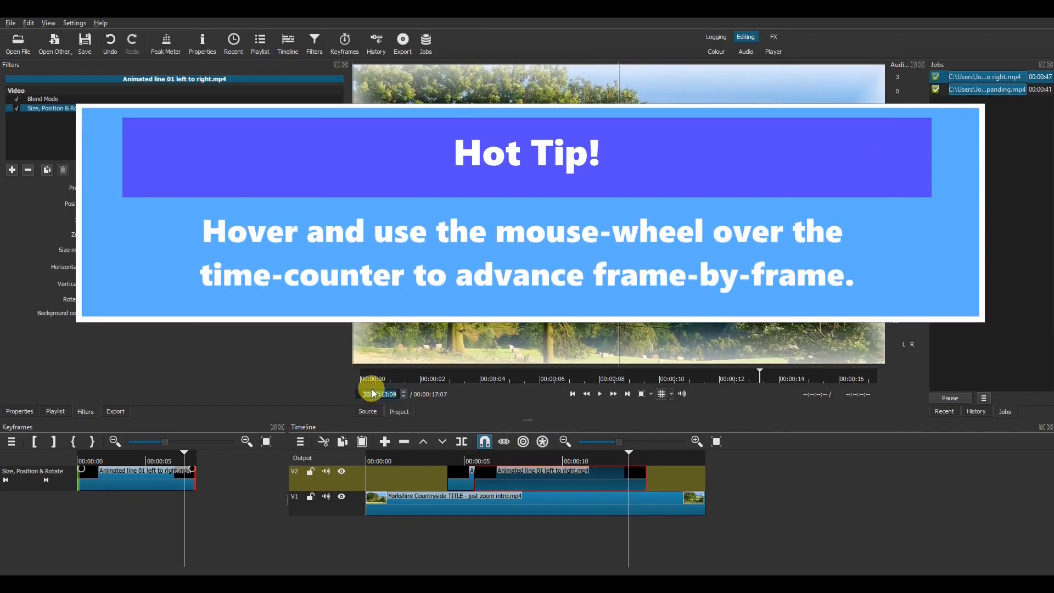
scroll(371, 390, "down", 5)
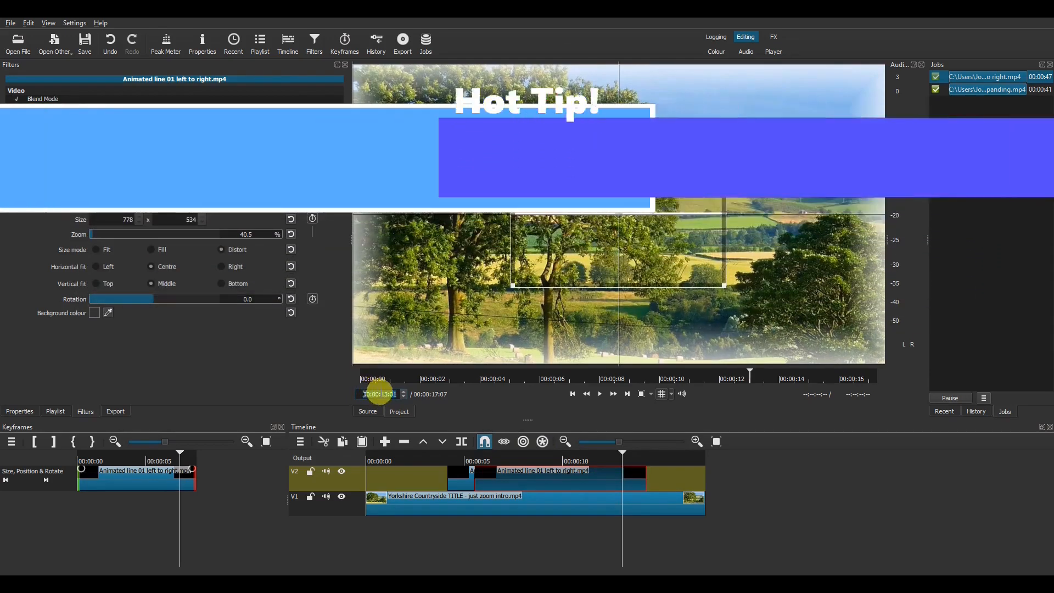
left_click(584, 484)
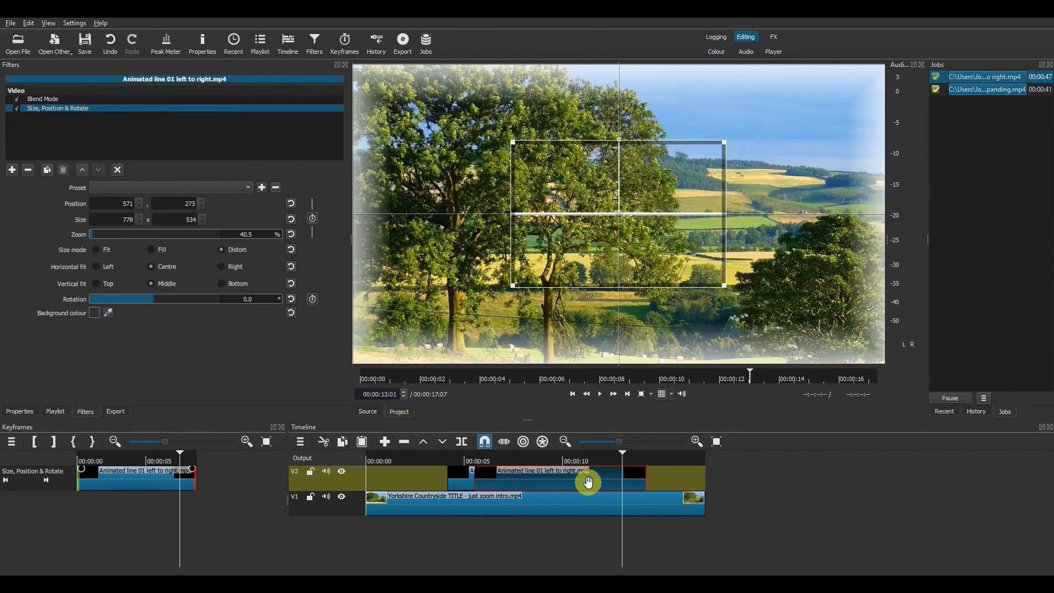
key("s")
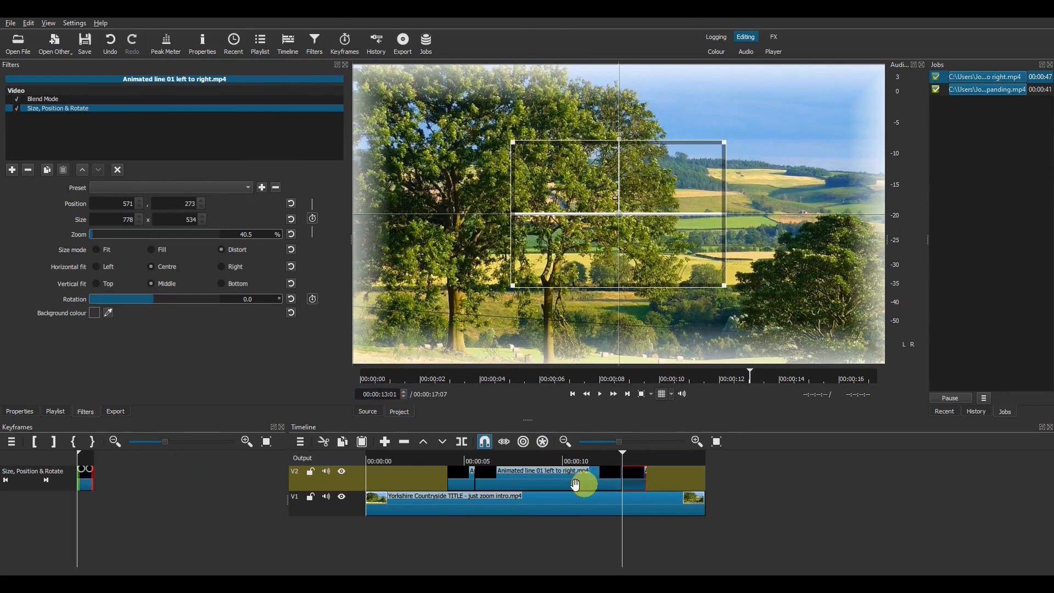
left_click(467, 478)
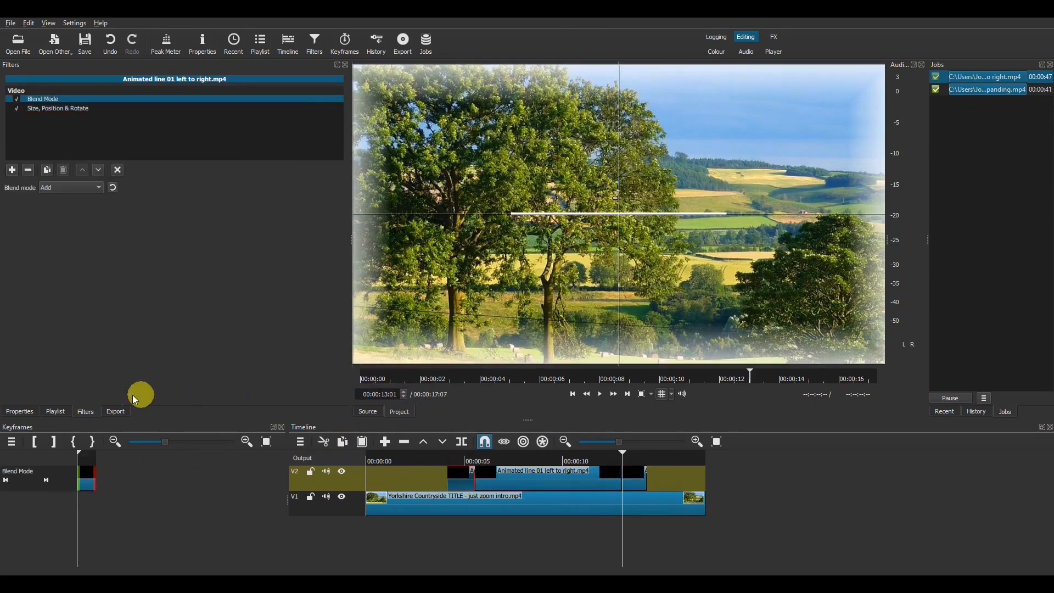
Step: Set the first line piece's Speed to 2 in Properties, shortening it to 18 frames
left_click(21, 411)
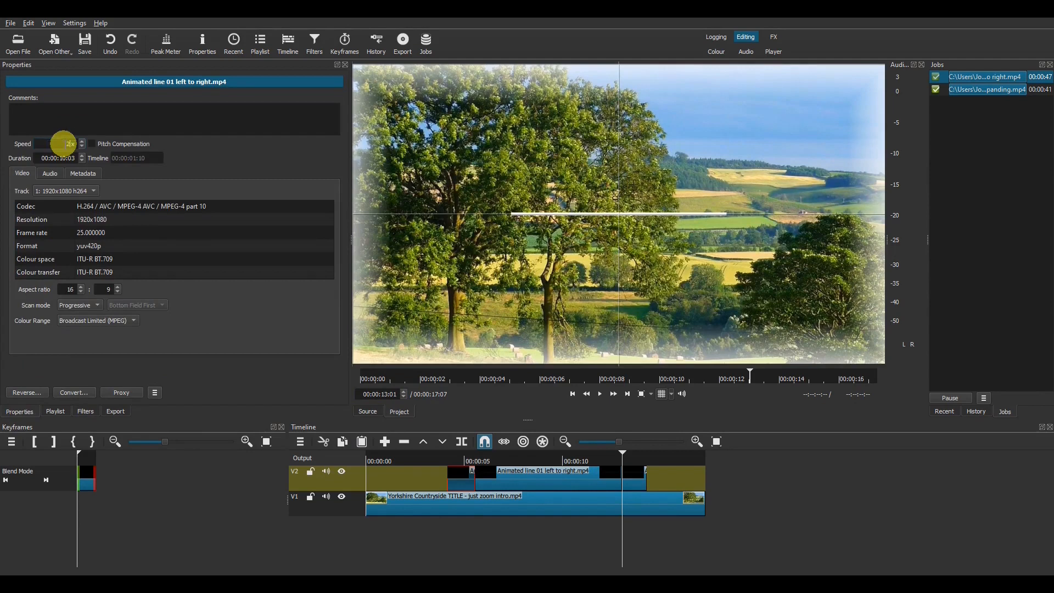
left_click(63, 143)
type("2")
key("Return")
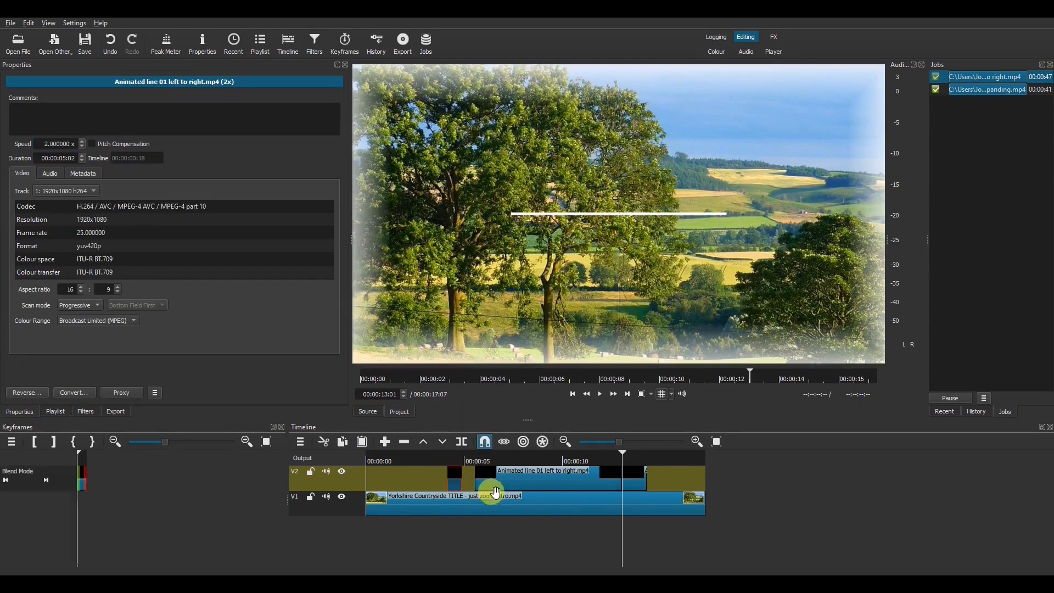
left_click(575, 482)
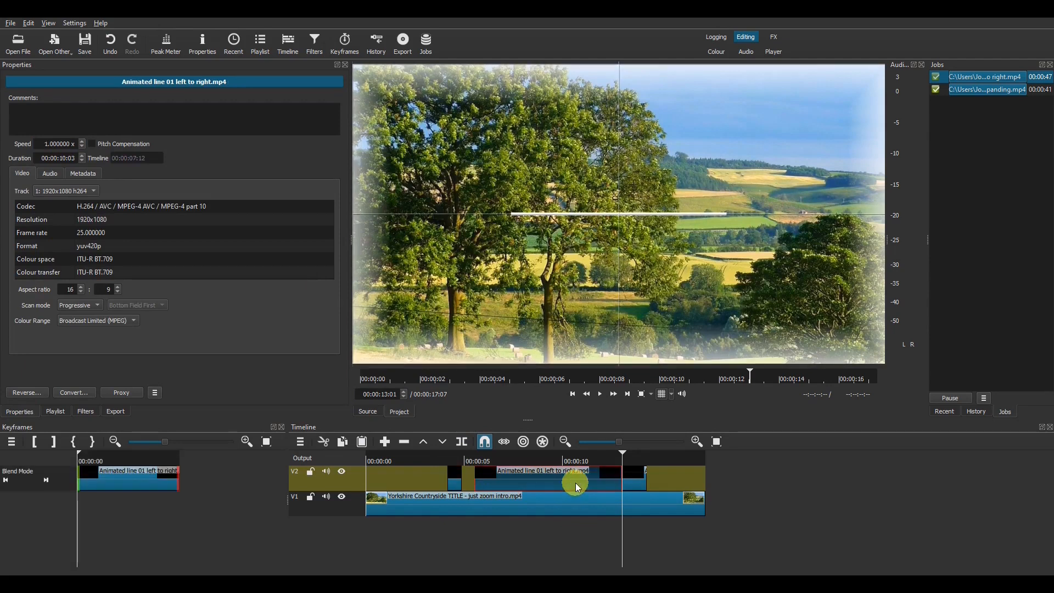
Step: Shift the 1x Animated line clip 17 frames earlier on V2 and preview the result
left_click_drag(581, 481, 562, 481)
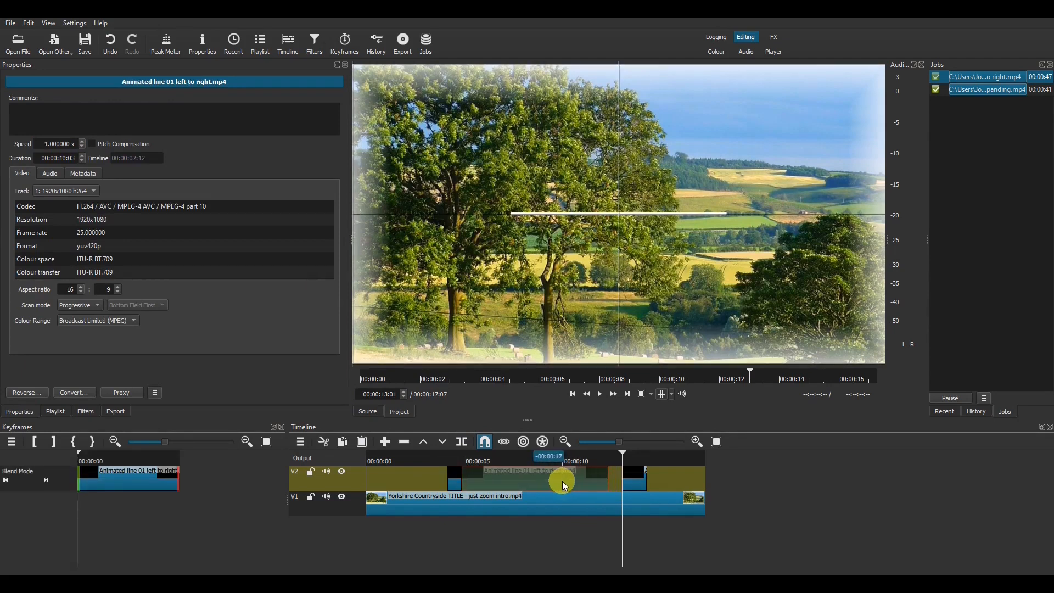
left_click(646, 491)
left_click_drag(636, 485, 613, 491)
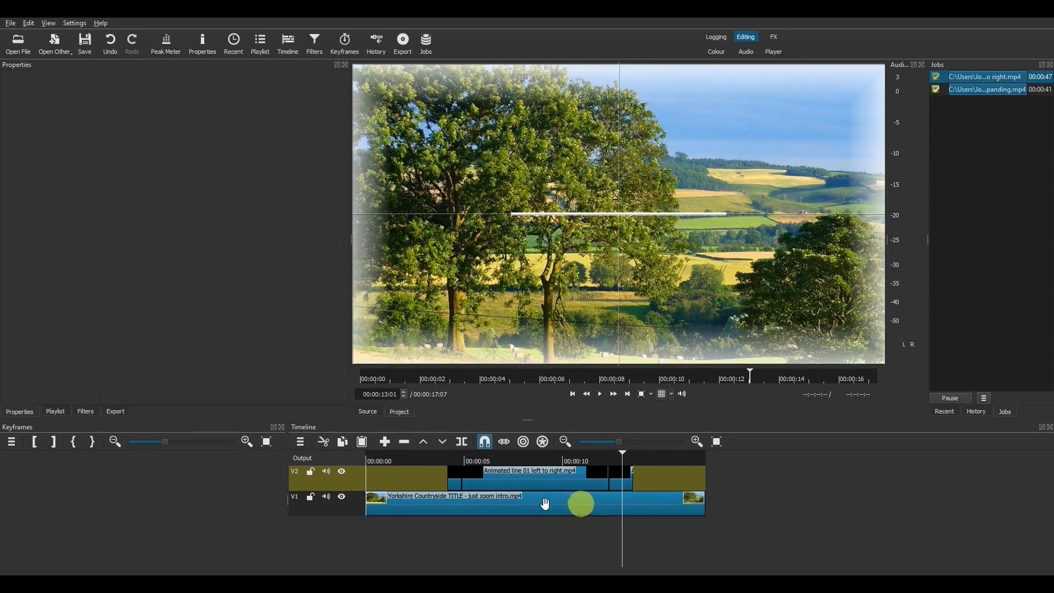
left_click(450, 460)
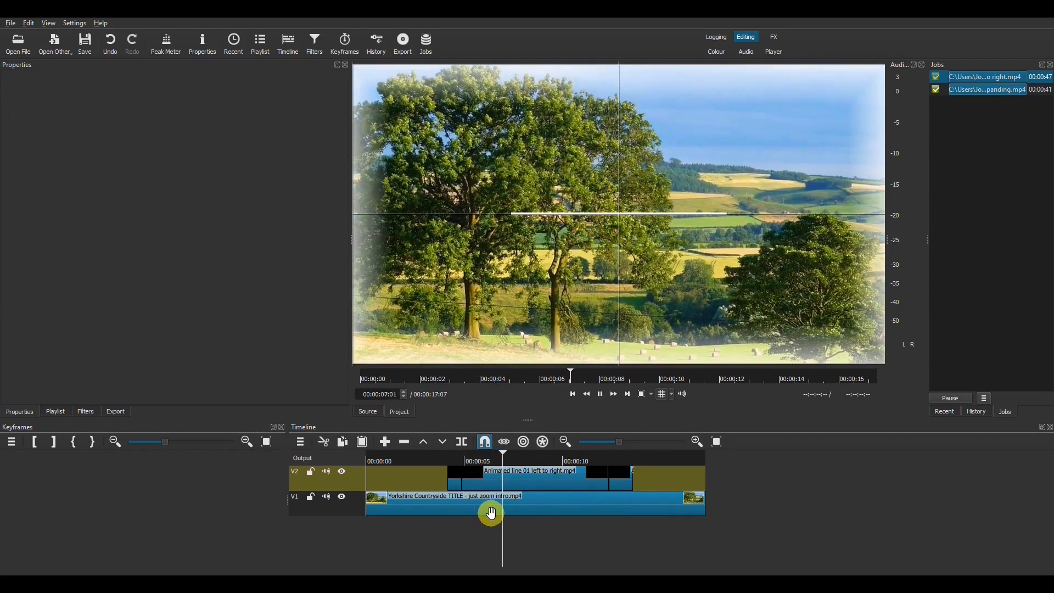
key("space")
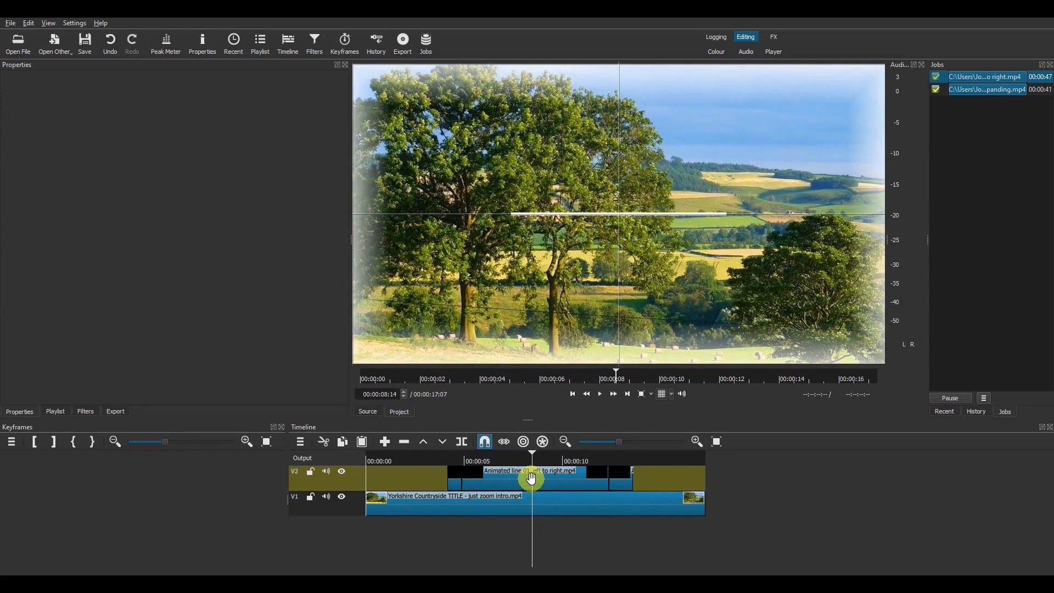
Step: Split the full-speed line clip, delete its right half, close the gap, and move the short piece later
left_click(534, 484)
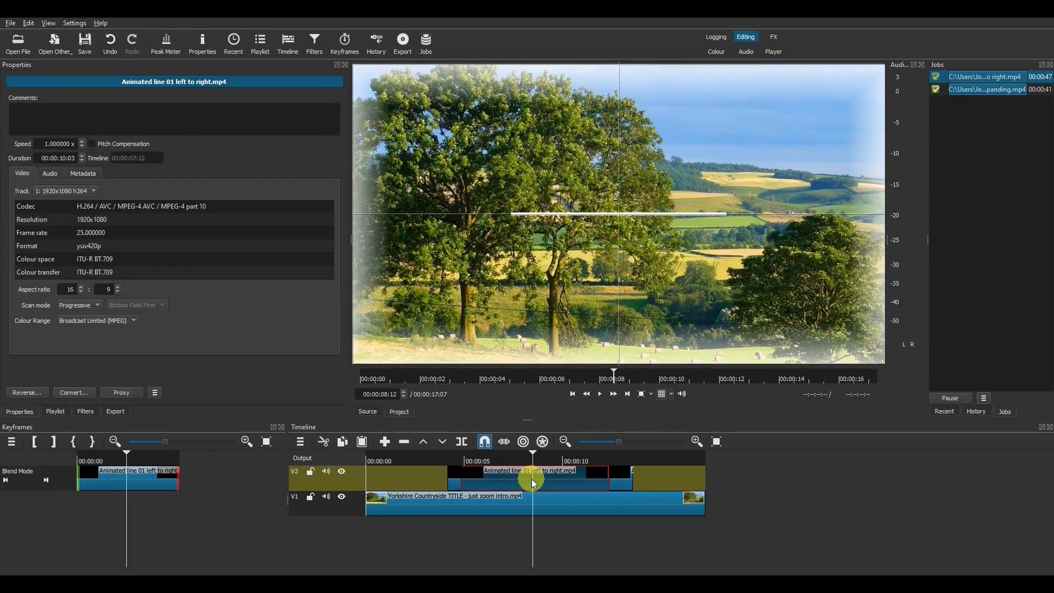
key("s")
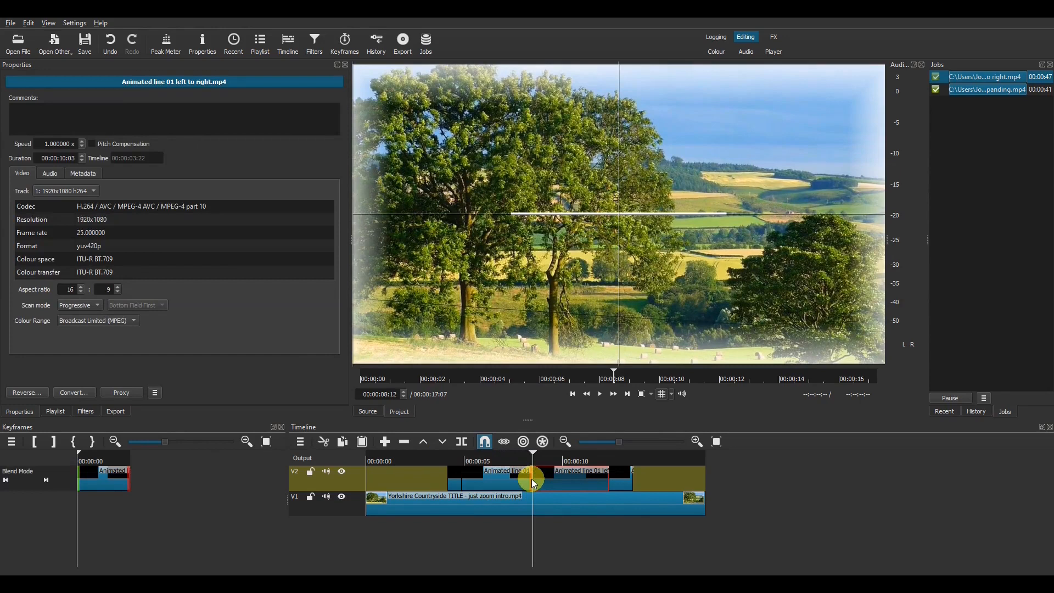
key("z")
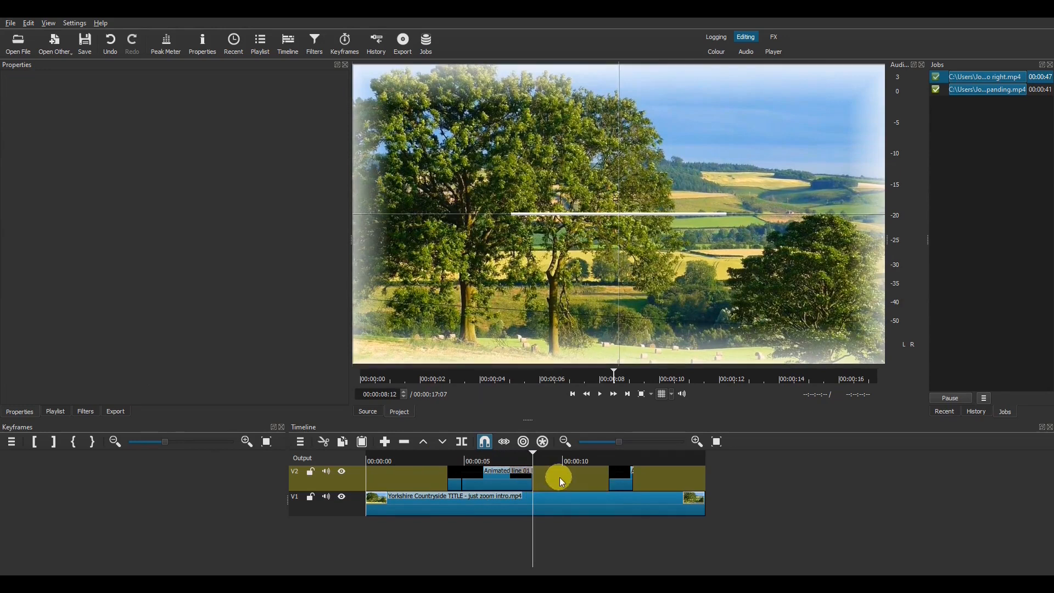
right_click(559, 476)
left_click(574, 508)
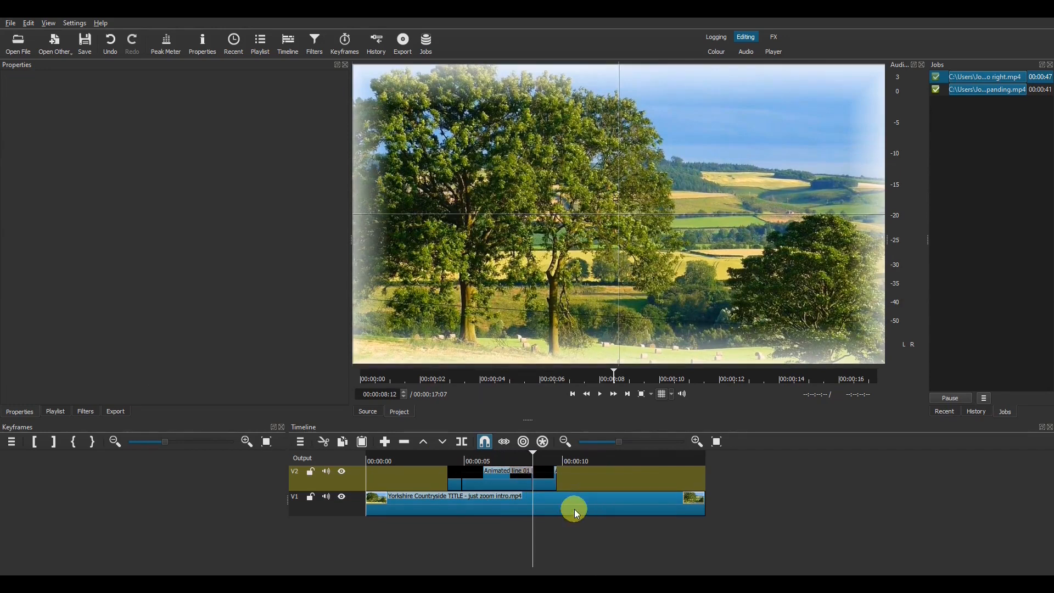
left_click(538, 481)
left_click_drag(552, 479, 687, 484)
Step: Split Animated line 01 again and slide the split piece right to the clip's end
left_click(486, 479)
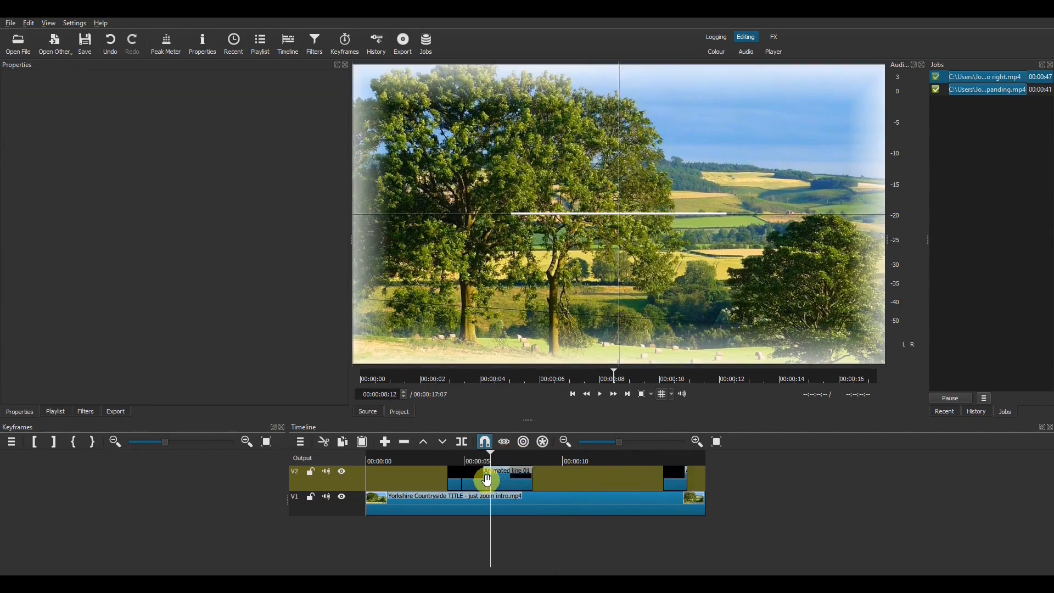
left_click(487, 480)
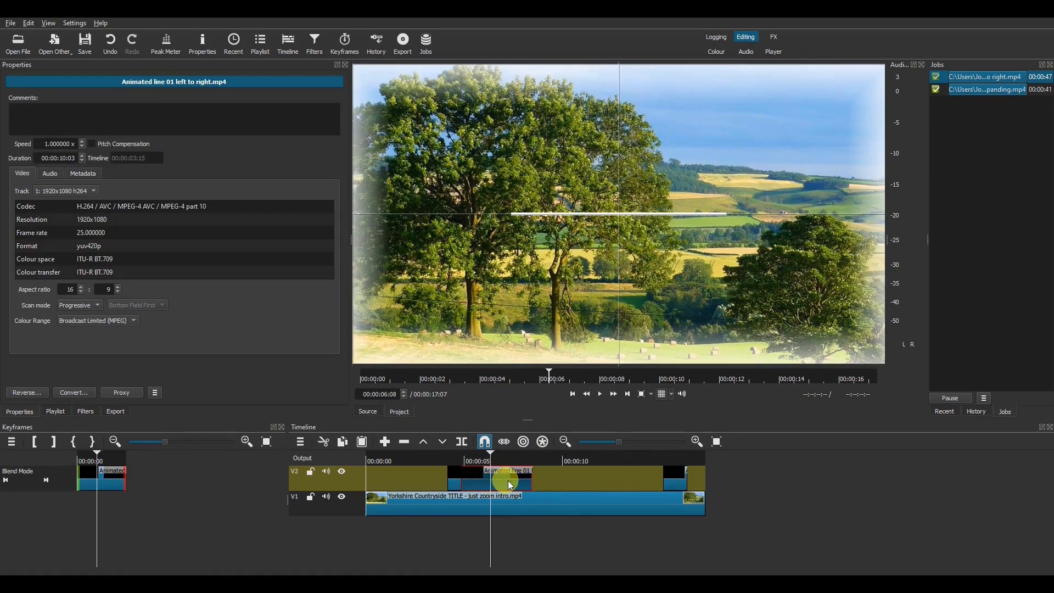
key("s")
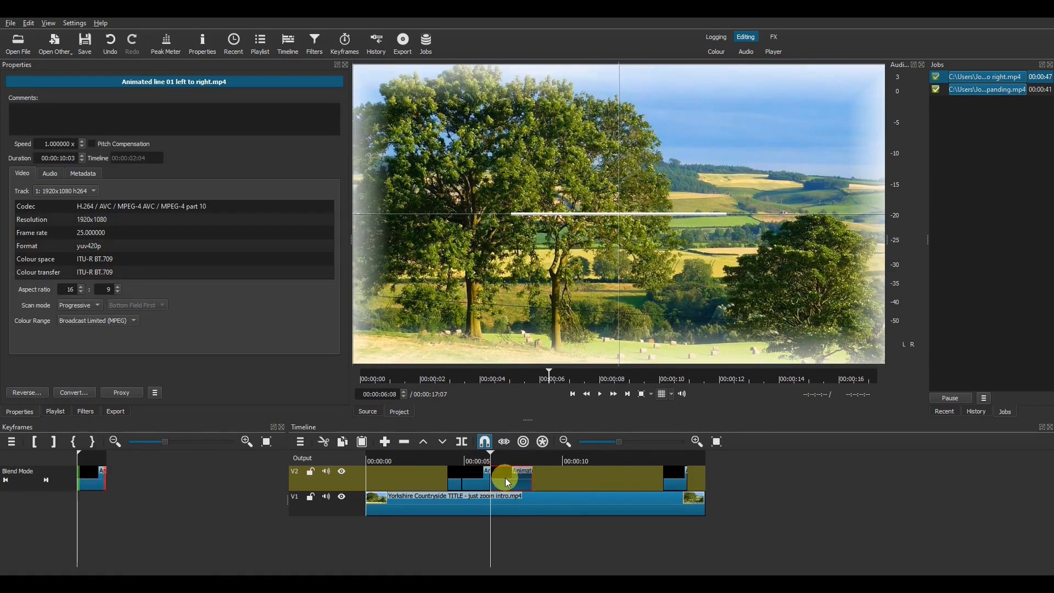
key("Down")
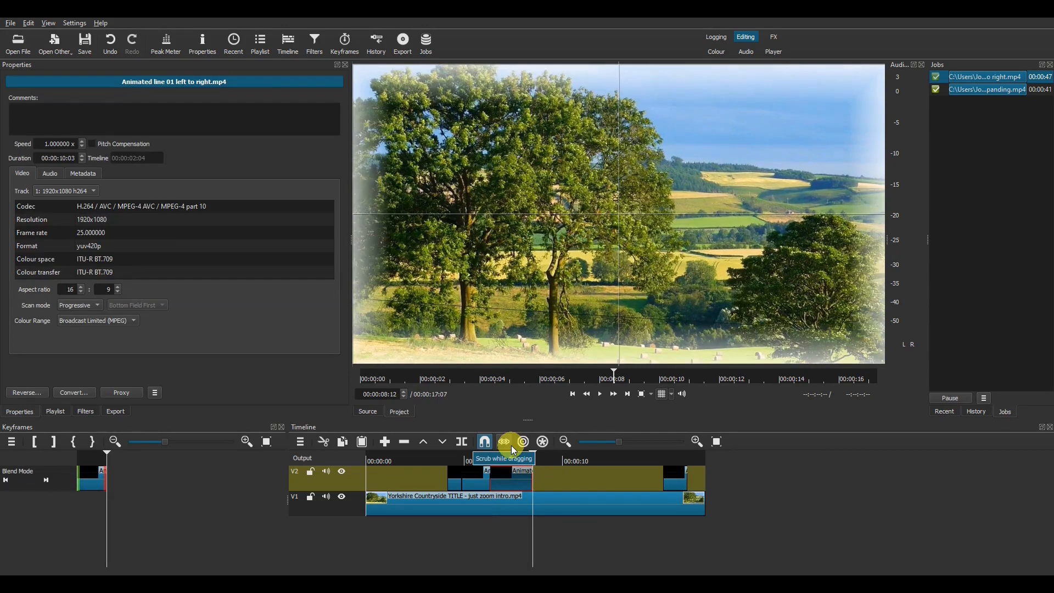
left_click_drag(509, 478, 537, 477)
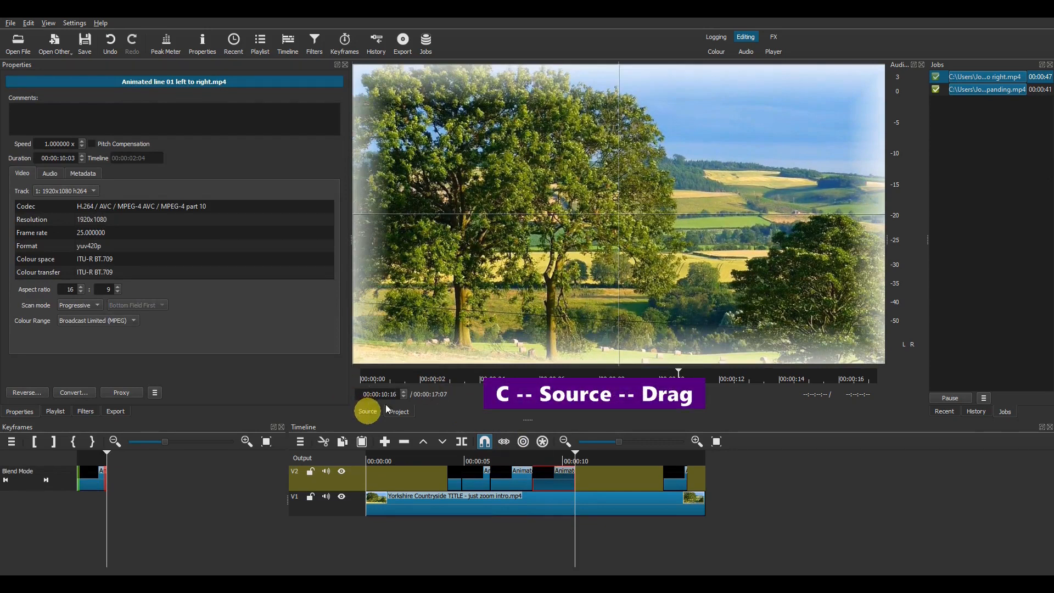
Step: Drop another copy of the source line clip onto V2 and trim it to about a second
left_click(368, 411)
left_click_drag(489, 336, 579, 511)
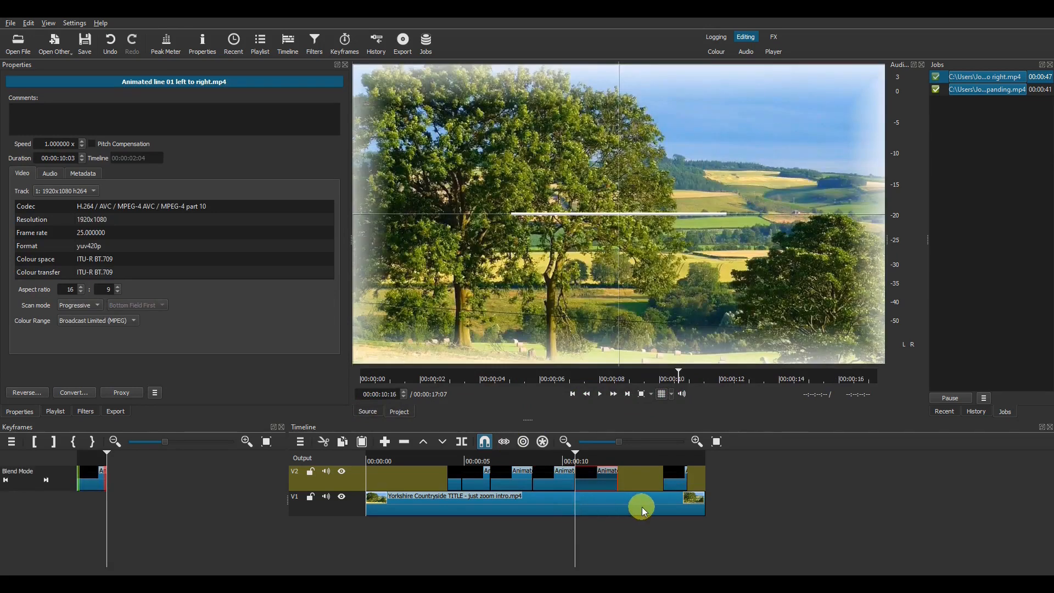
left_click_drag(673, 482, 621, 481)
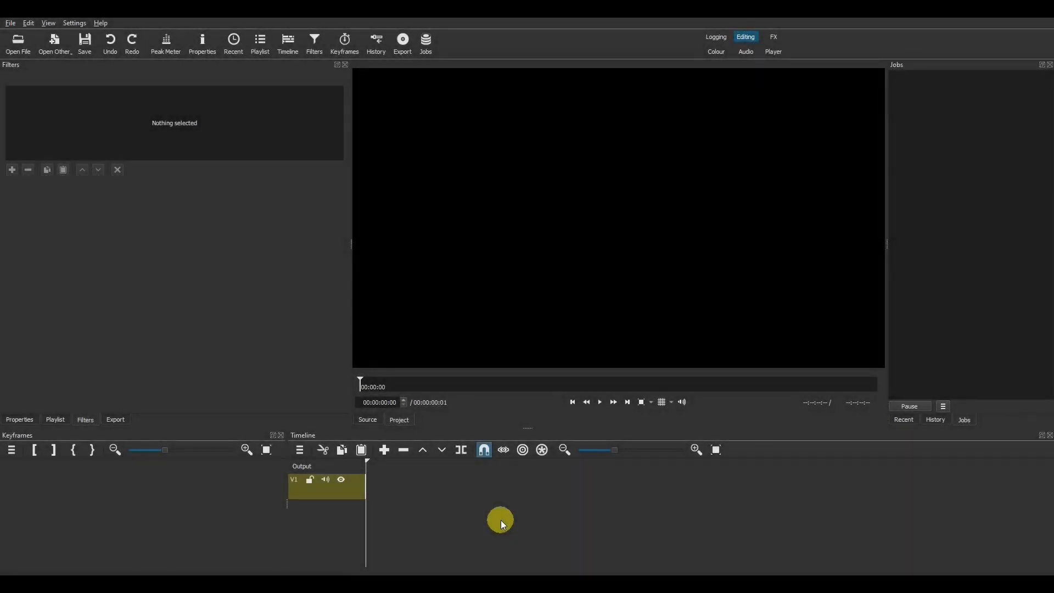
Step: Add two video tracks and place the expanding-from-centre white line clip at the start of V1
key("ctrl+i")
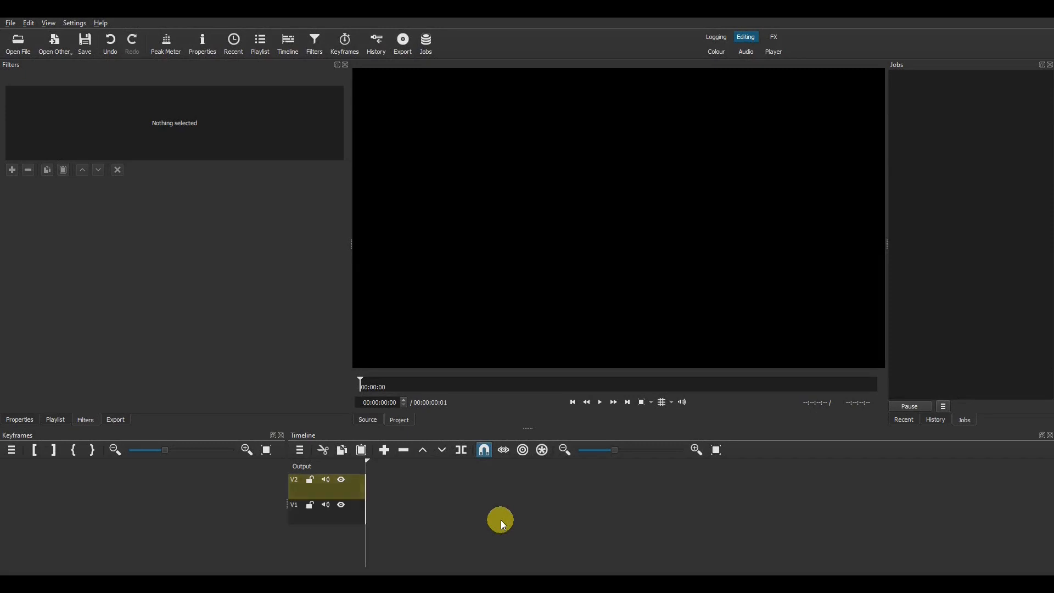
key("ctrl+i")
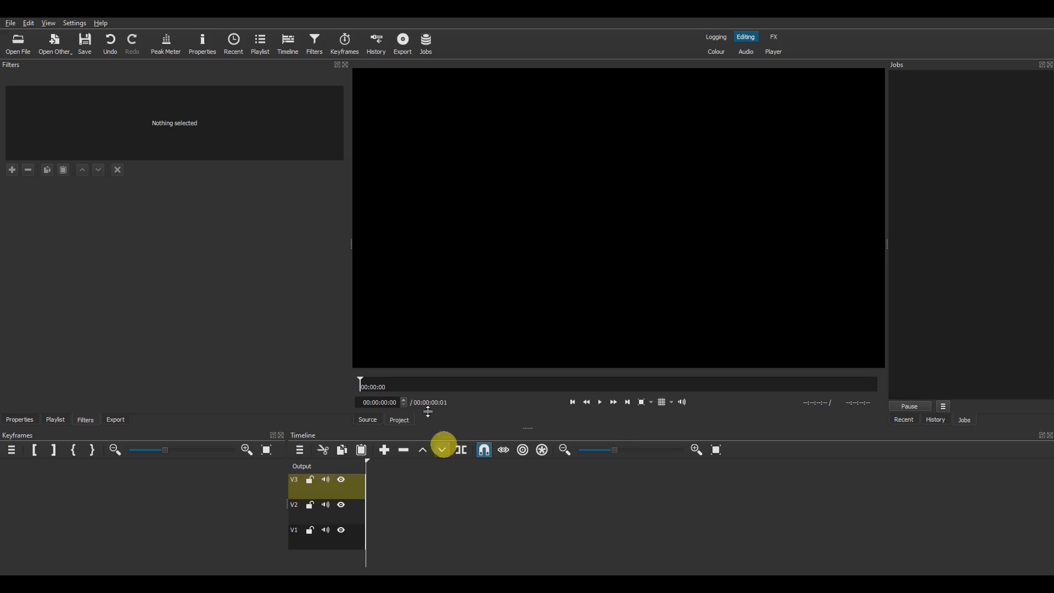
left_click(22, 47)
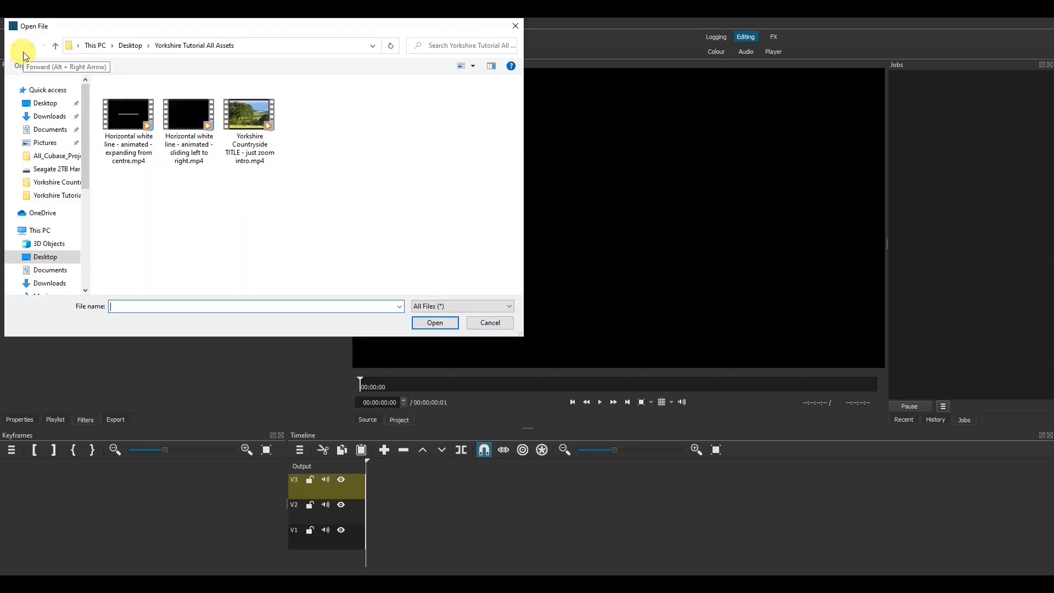
left_click(126, 113)
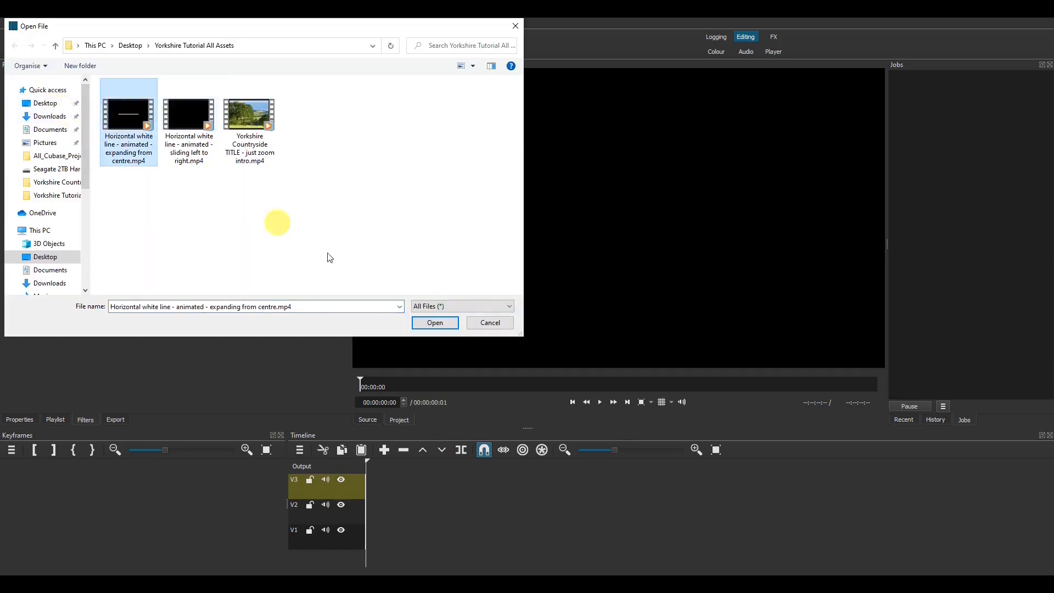
left_click(433, 321)
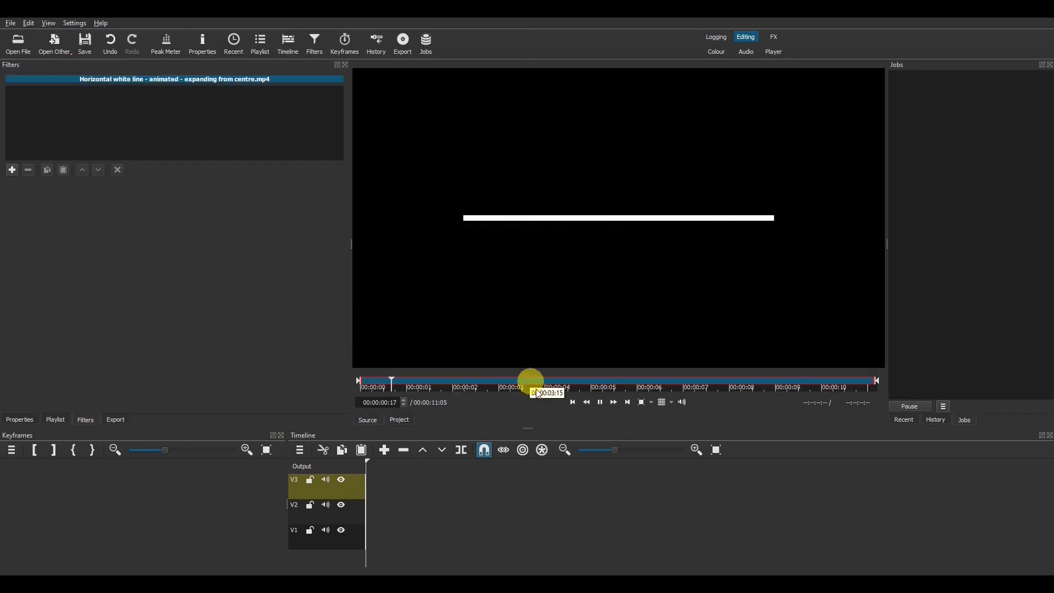
left_click_drag(513, 288, 449, 541)
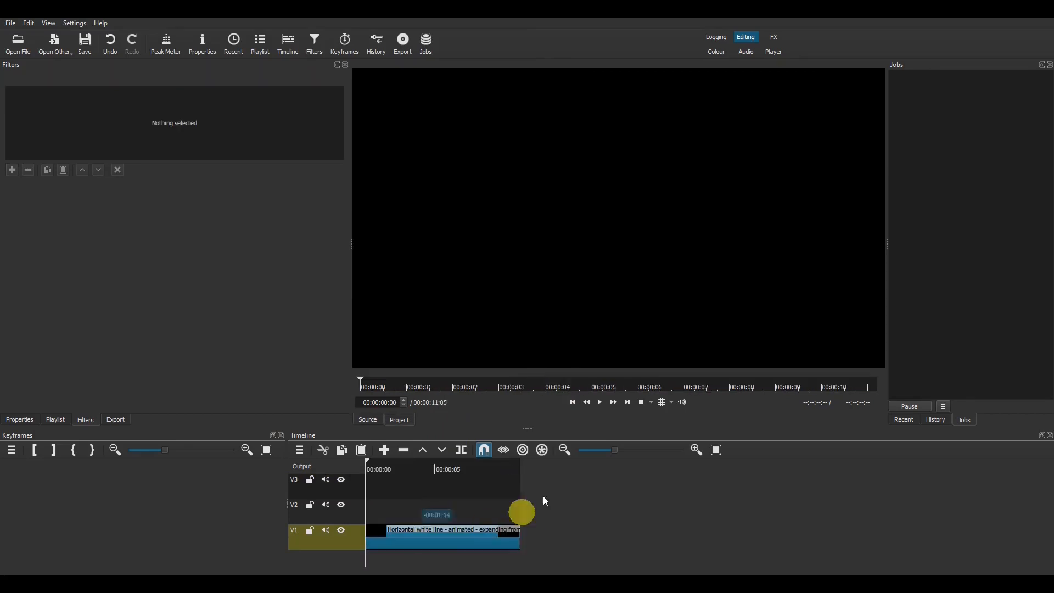
Step: Zoom the timeline in four levels to see the line clip closely
left_click(697, 448)
left_click(697, 448)
left_click(697, 448)
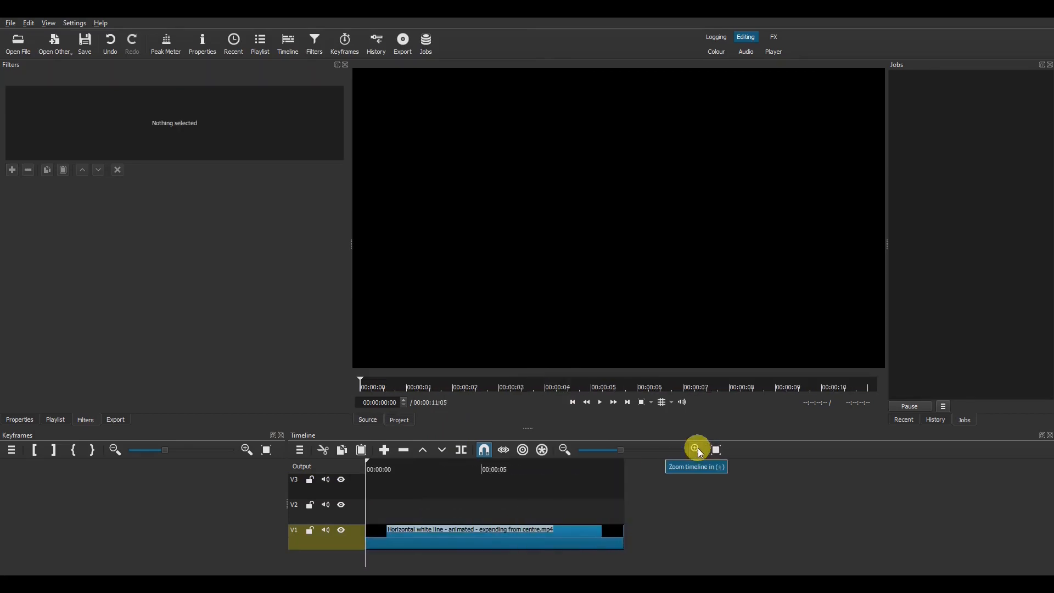
left_click(697, 448)
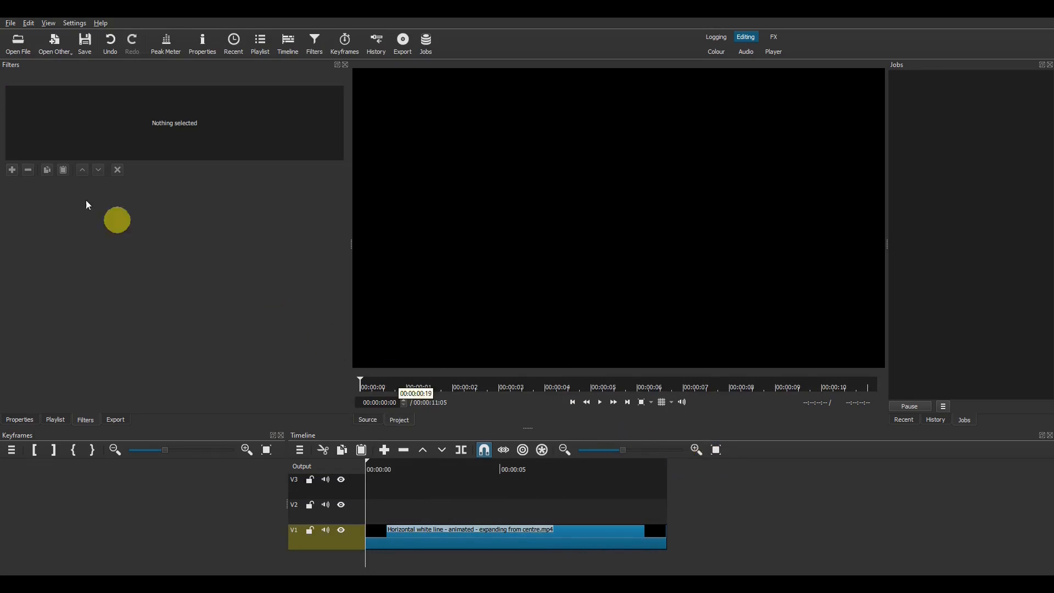
left_click(57, 45)
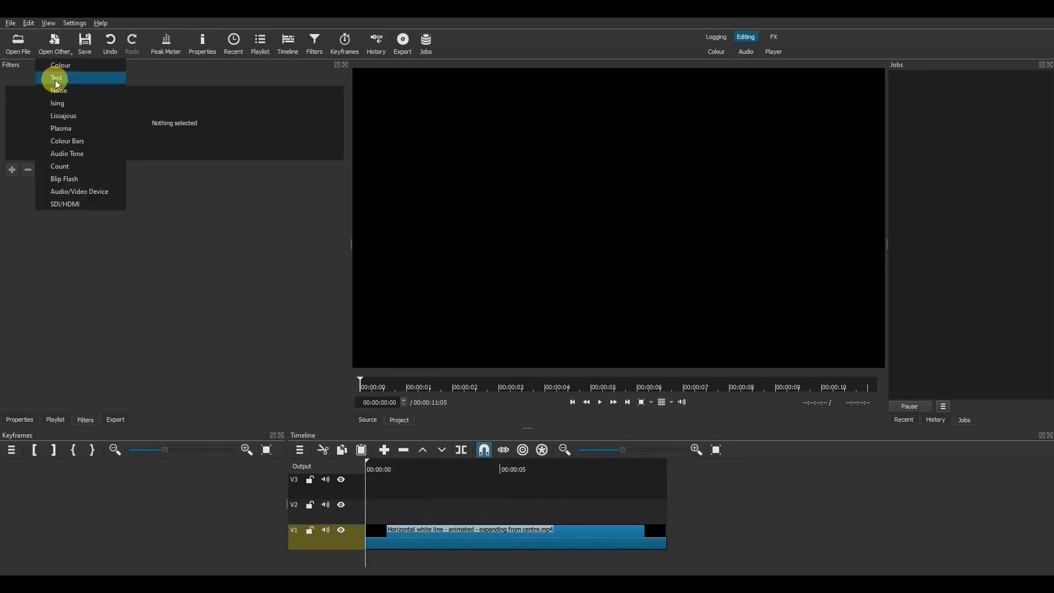
Step: Generate a transparent 'Yorkshire' text clip and drop it at the start of V2
left_click(51, 77)
left_click(461, 271)
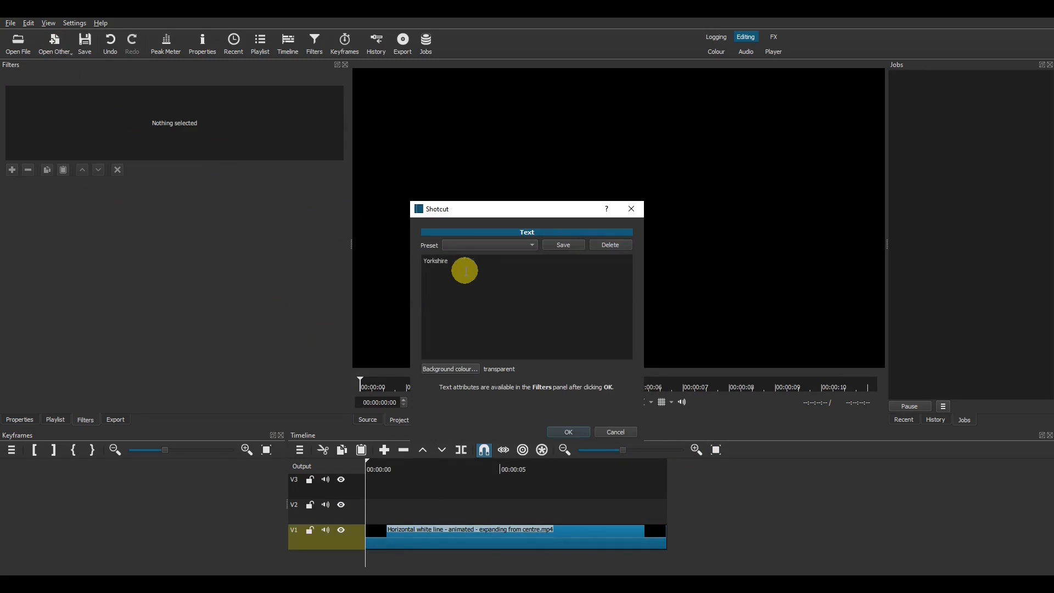
left_click(581, 432)
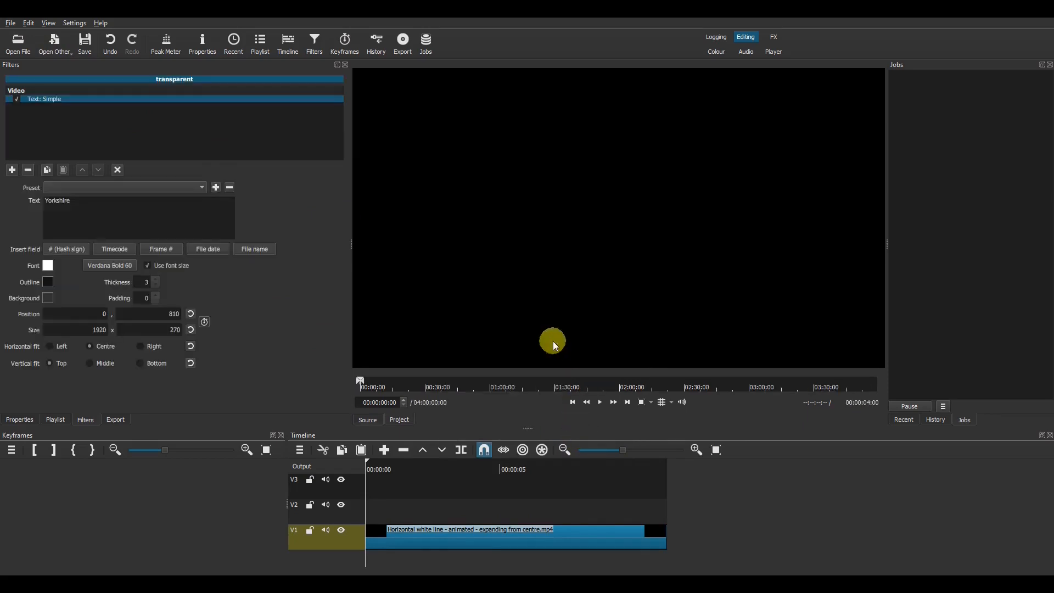
left_click_drag(506, 251, 432, 513)
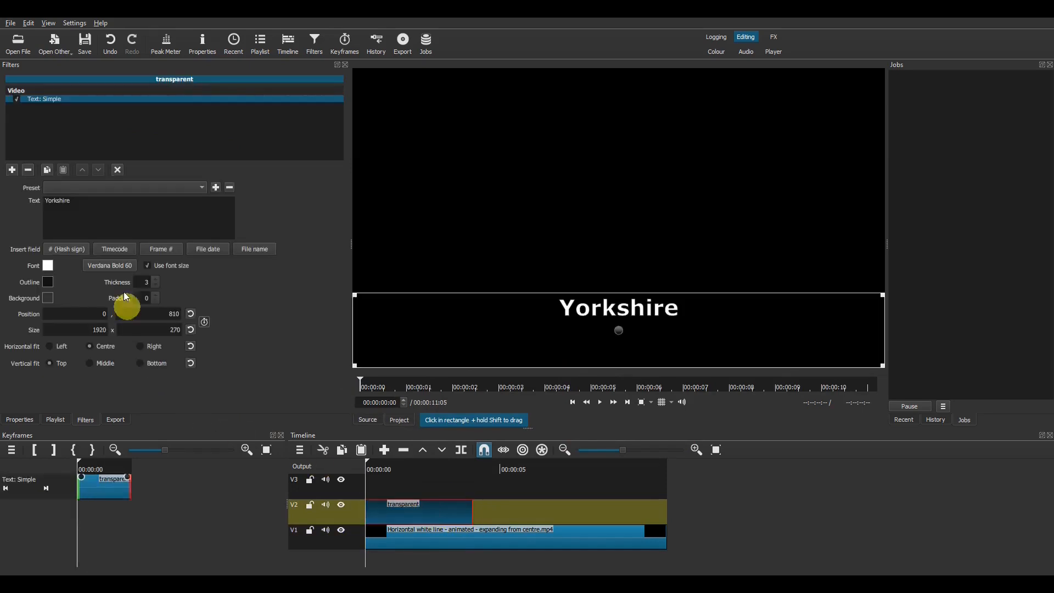
Step: Change the Yorkshire title's font to Segoe UI Light
left_click(116, 266)
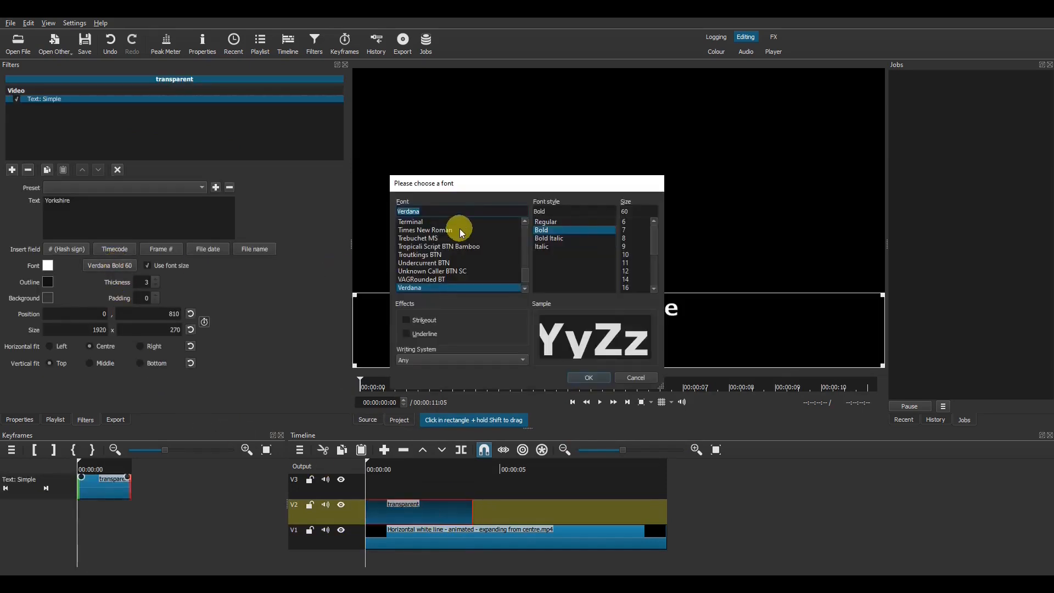
type("seg")
key("Down")
key("Down")
key("Down")
key("Down")
key("Down")
key("Down")
key("Down")
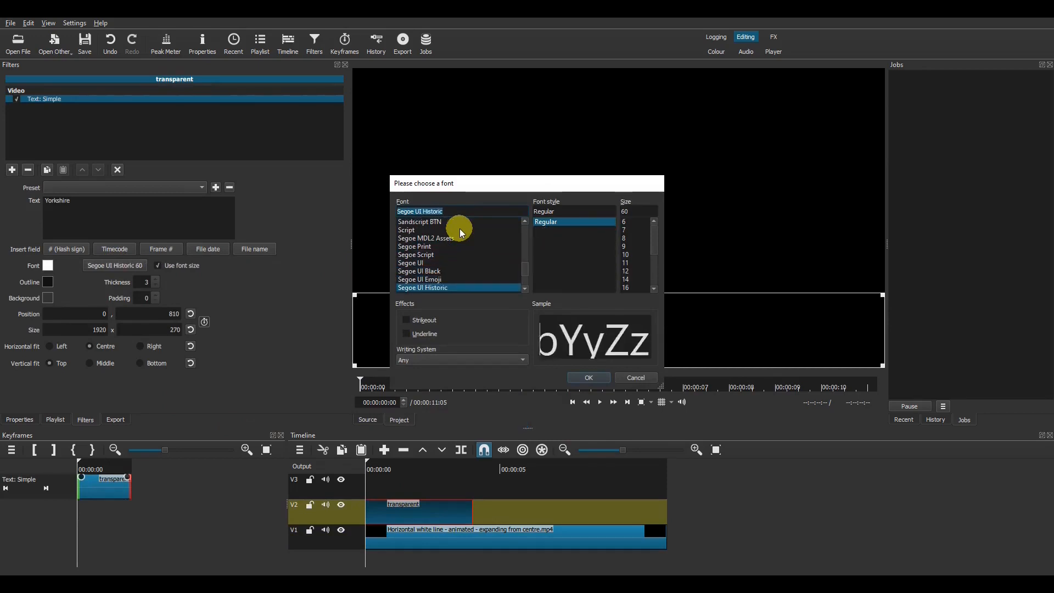
left_click(588, 377)
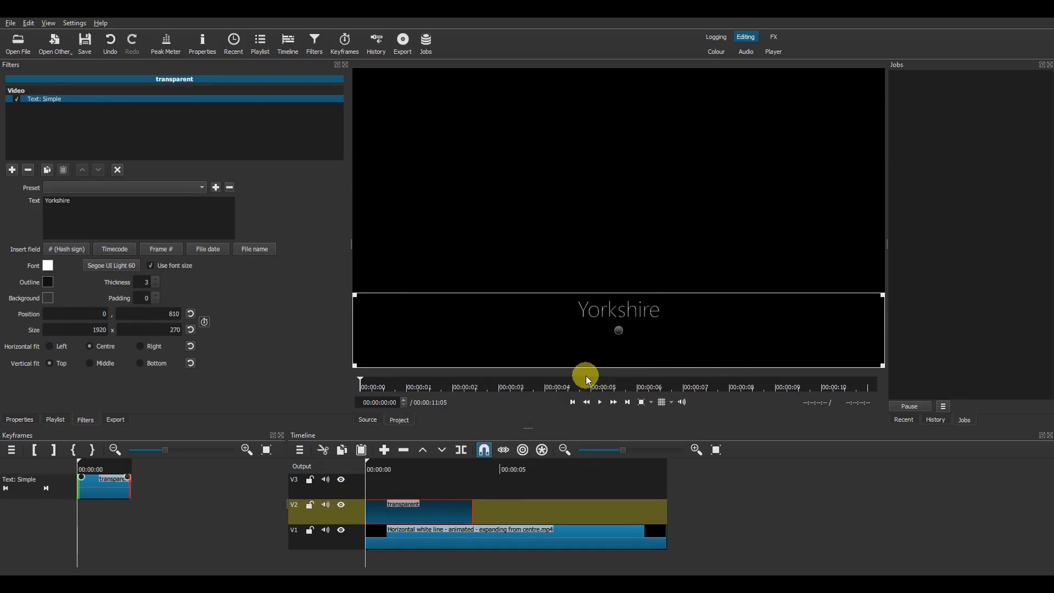
Step: Set the title font size to 150 and reduce the outline thickness to 0
left_click(127, 265)
left_click(624, 212)
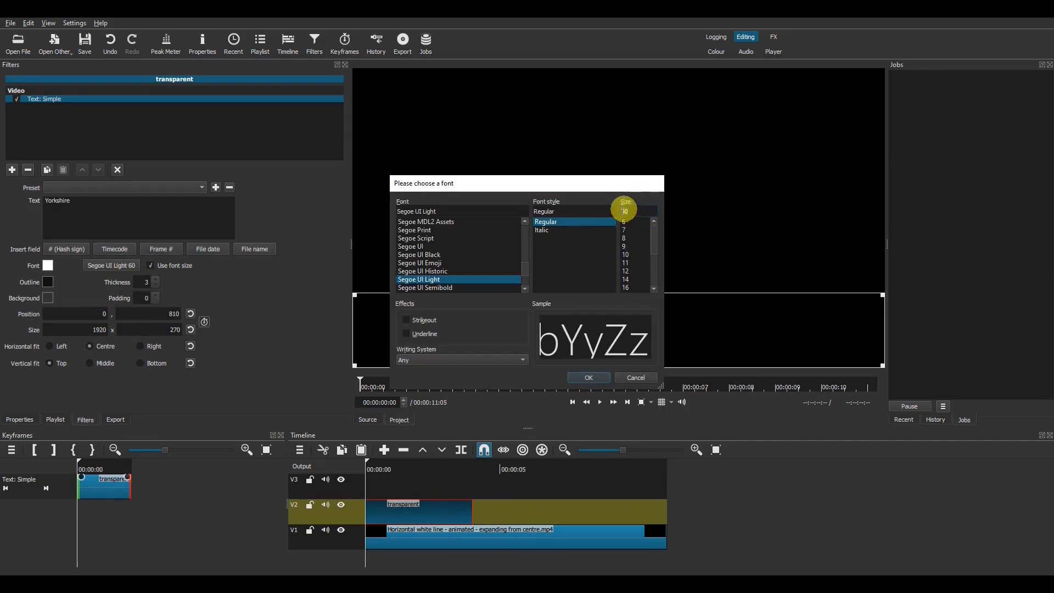
type("150")
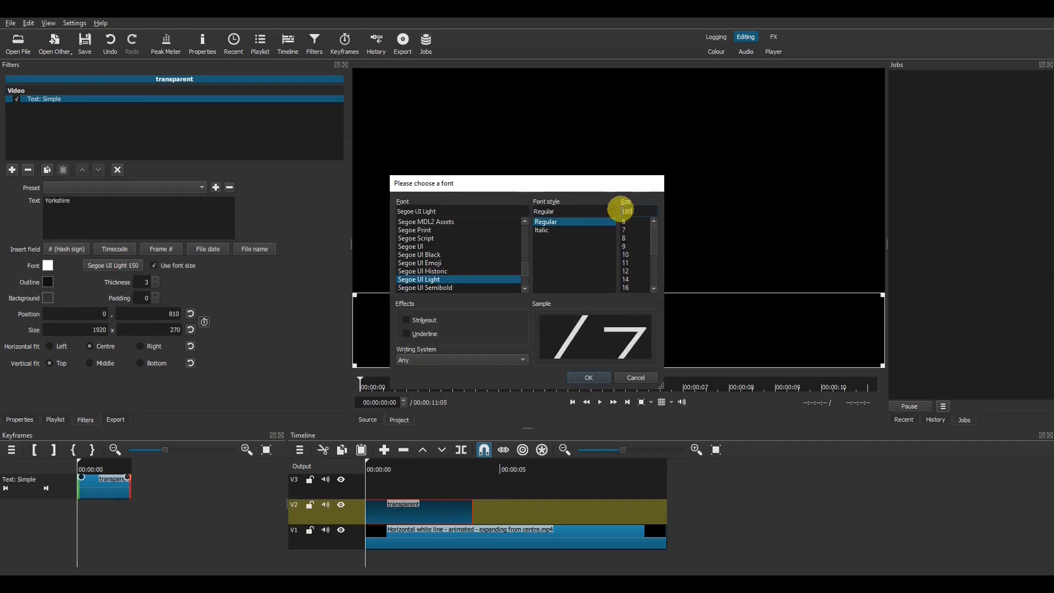
left_click(597, 379)
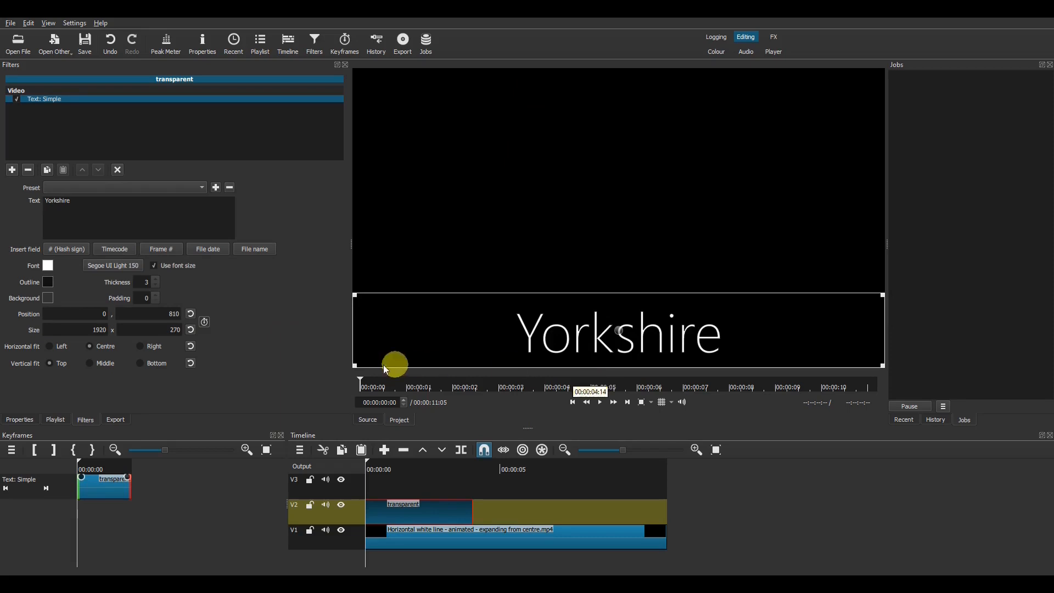
left_click(158, 288)
left_click(158, 287)
left_click(158, 288)
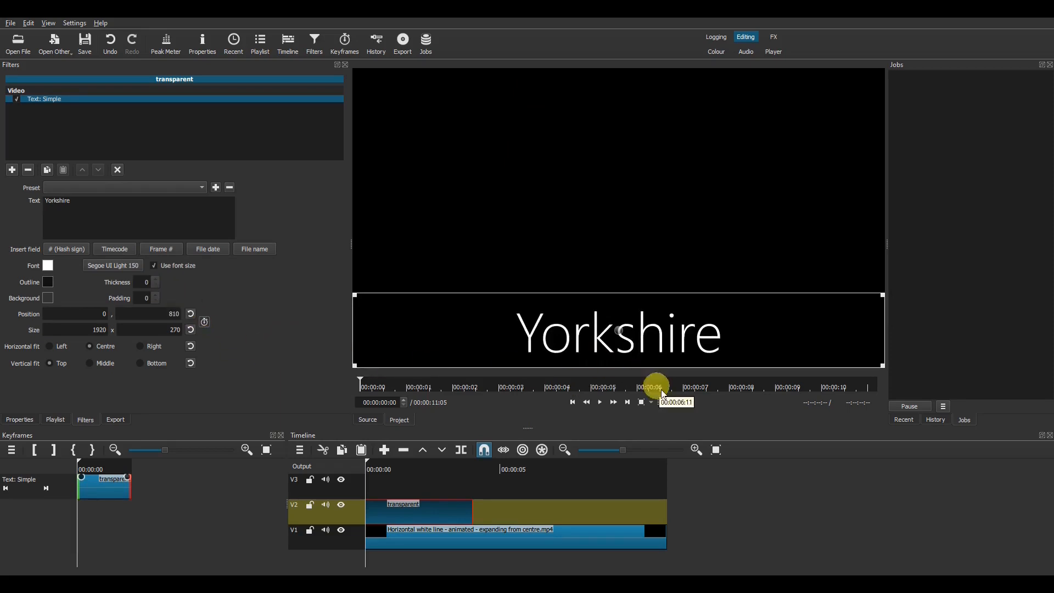
Step: Move the Yorkshire title up in the preview to sit just above the white line
left_click(622, 338)
left_click_drag(624, 343, 622, 172)
left_click(421, 468)
left_click(396, 500)
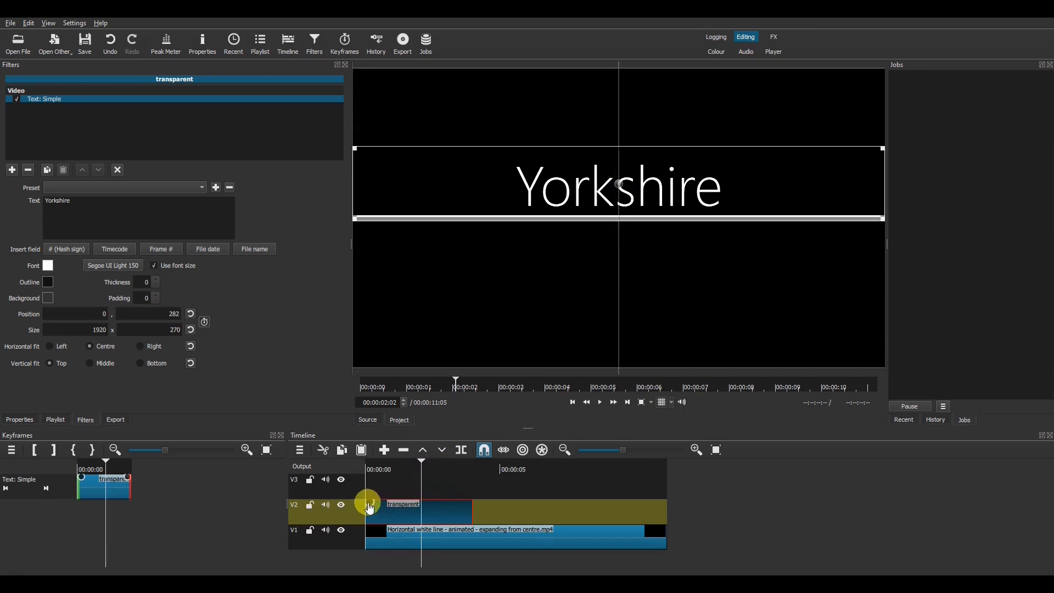
Step: Add fade-in and fade-out to the title, both set to adjust opacity instead of black
left_click_drag(368, 501, 450, 511)
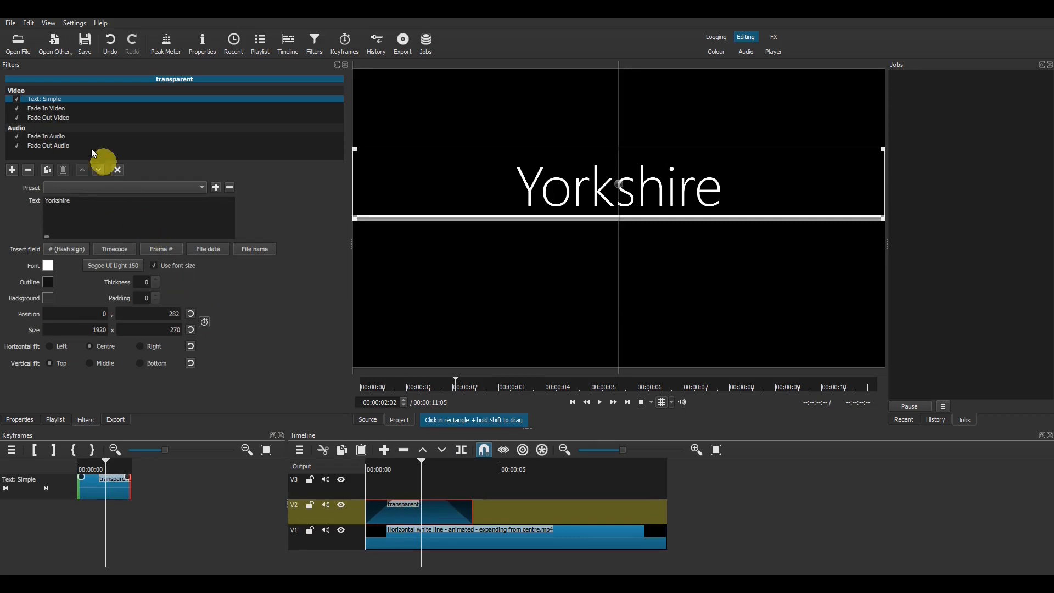
left_click(62, 110)
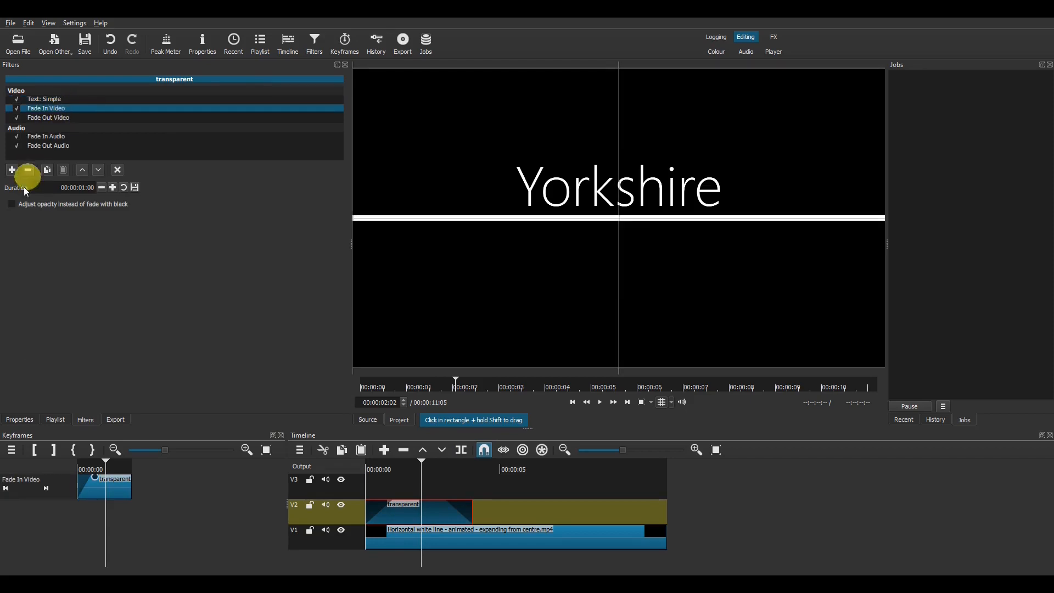
left_click(12, 205)
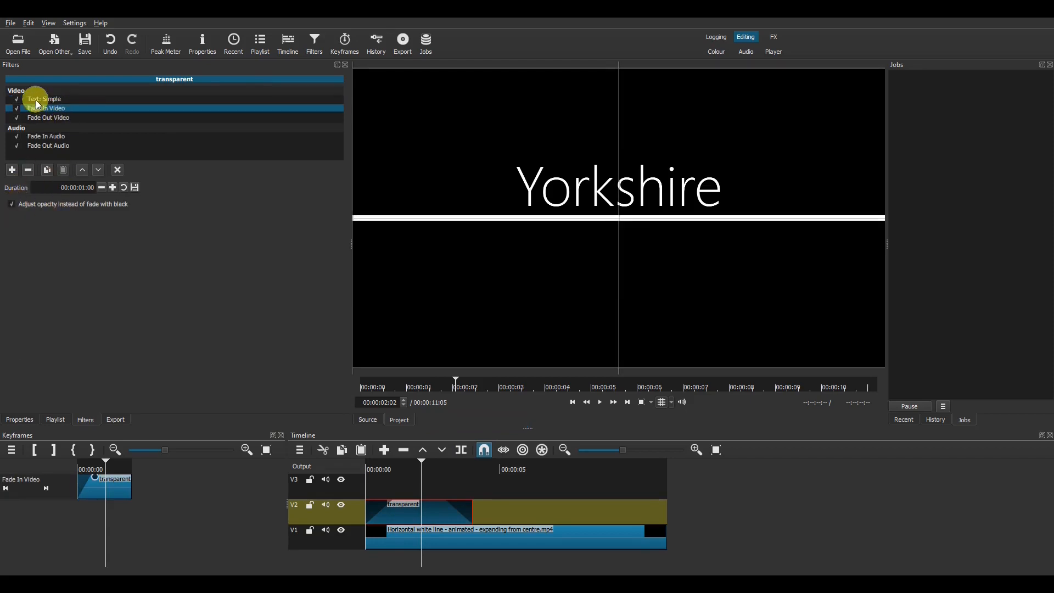
left_click(37, 118)
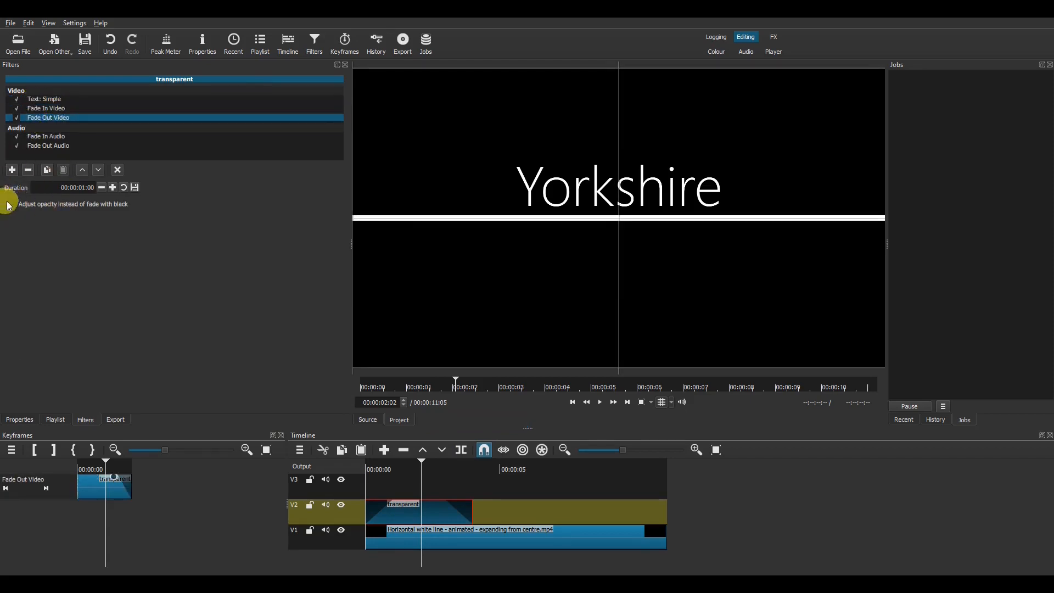
left_click(13, 205)
left_click(369, 471)
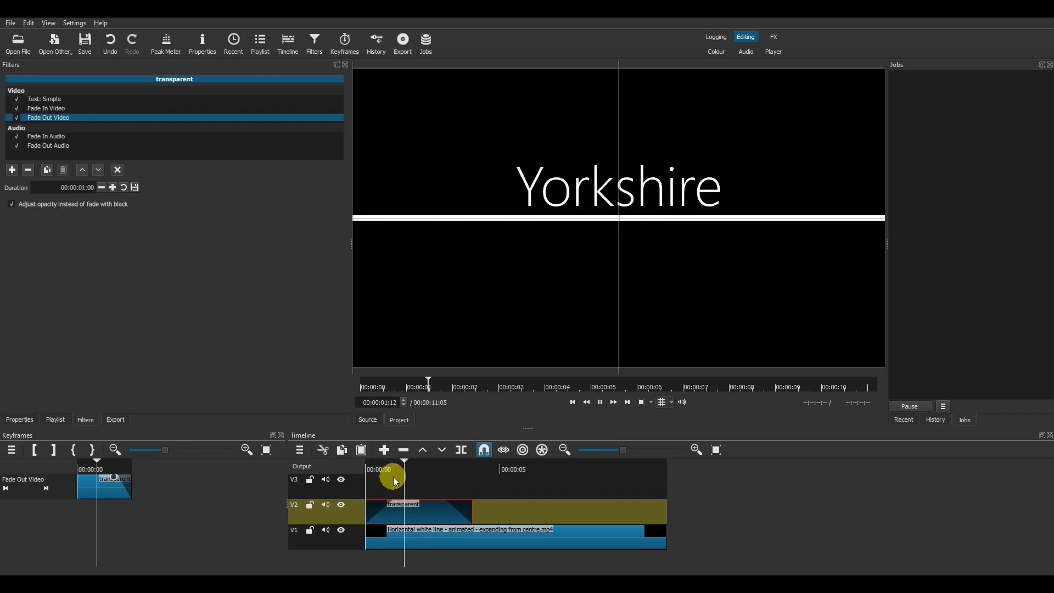
key("space")
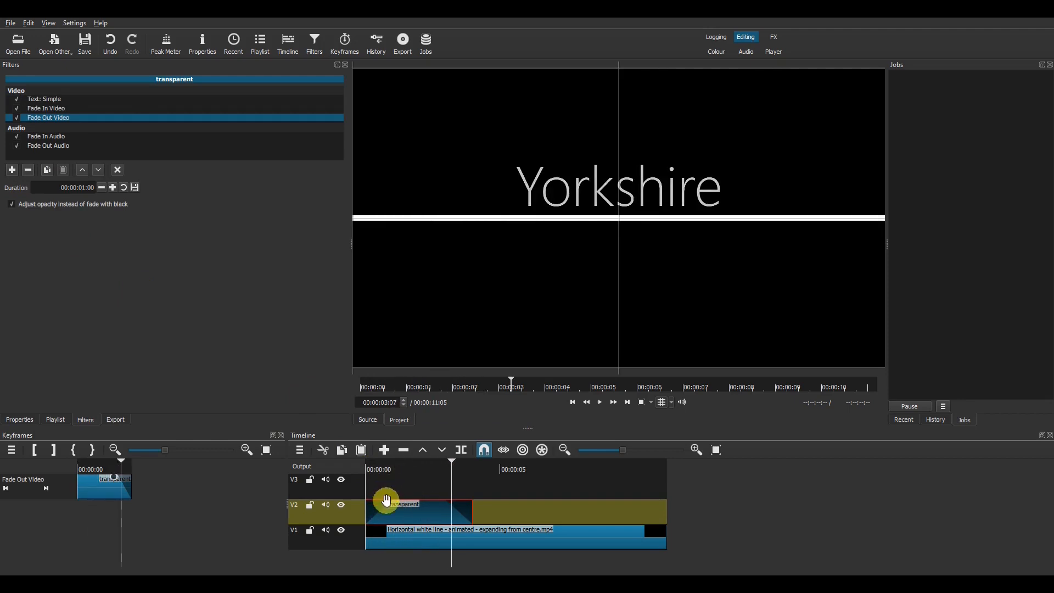
Step: Lengthen the title's fade-in to about one second
mouse_move(393, 501)
left_mouse_down()
mouse_move(379, 510)
mouse_move(418, 509)
mouse_move(397, 510)
left_mouse_up()
left_click_drag(391, 508, 390, 502)
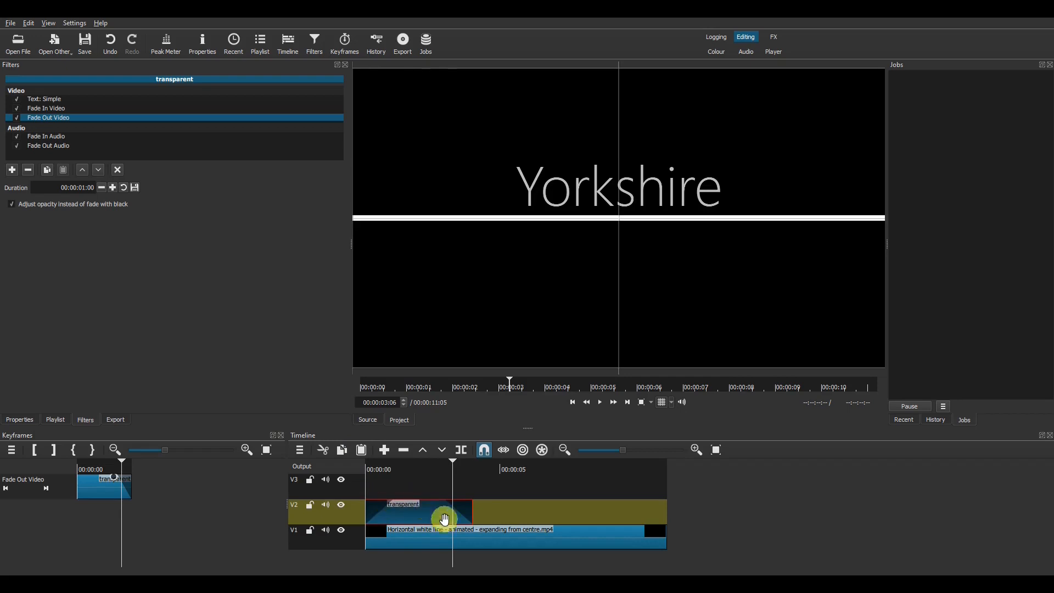
left_click(459, 534)
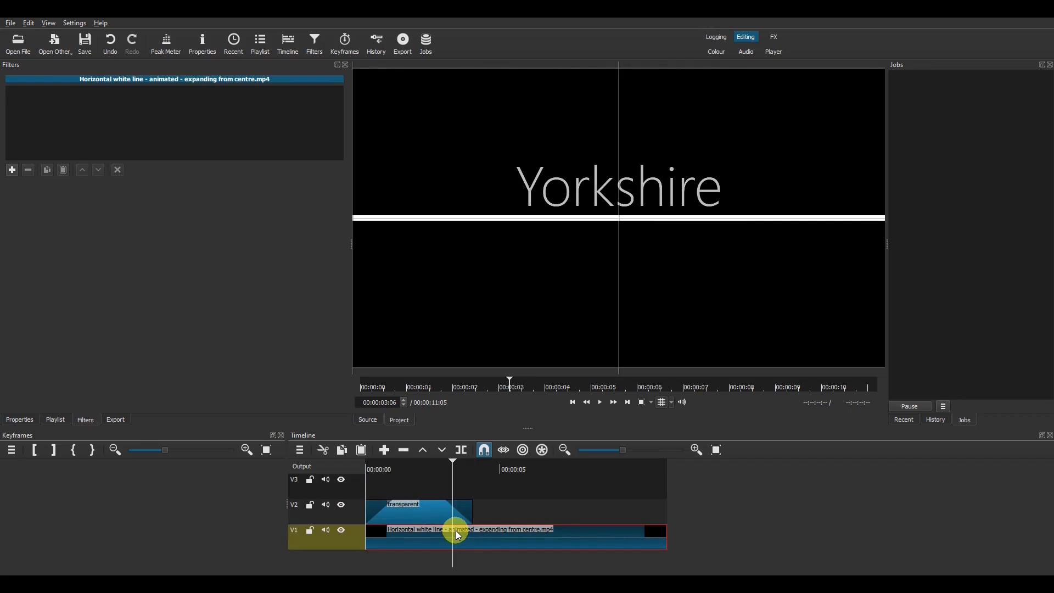
Step: Add a Size, Position & Rotate filter to the white line in Distort mode at 39.9% zoom
left_click(12, 170)
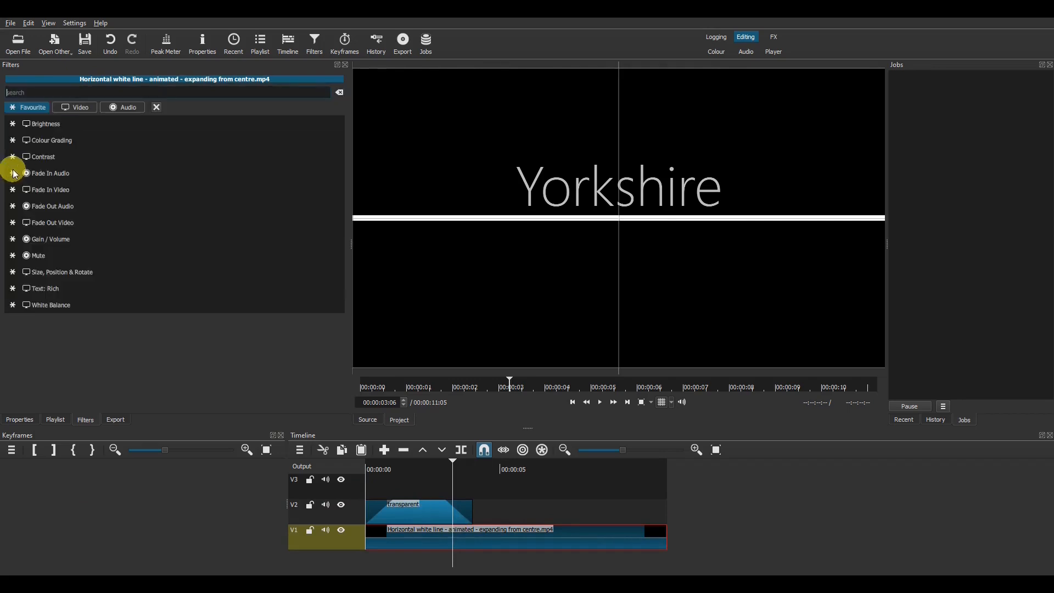
left_click(63, 274)
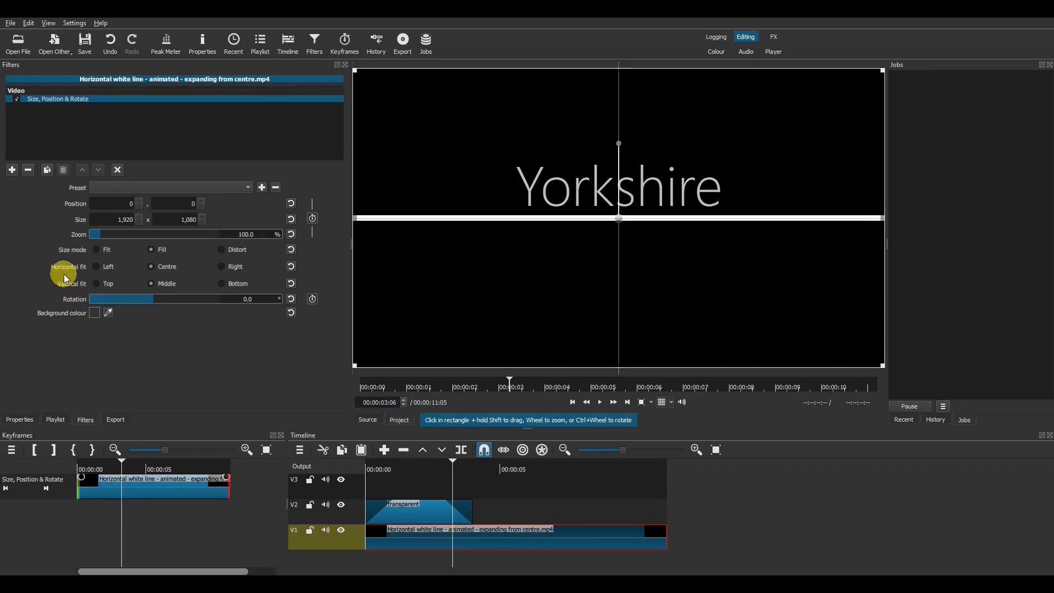
left_click(225, 248)
scroll(646, 304, "down", 4)
scroll(647, 304, "down", 3)
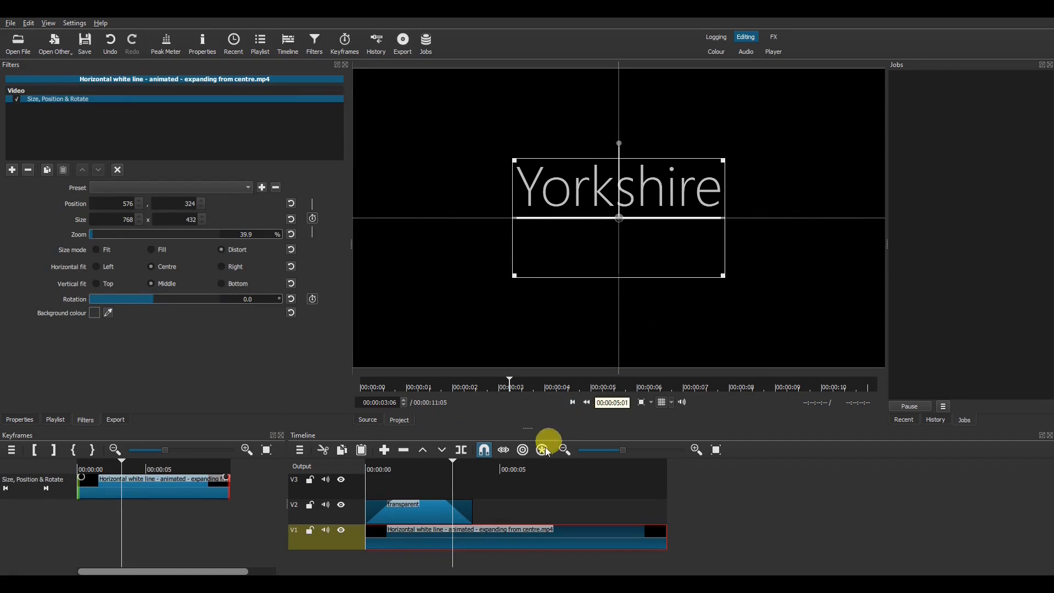
Step: Start the Yorkshire title clip slightly later and play back the timing
left_click(373, 470)
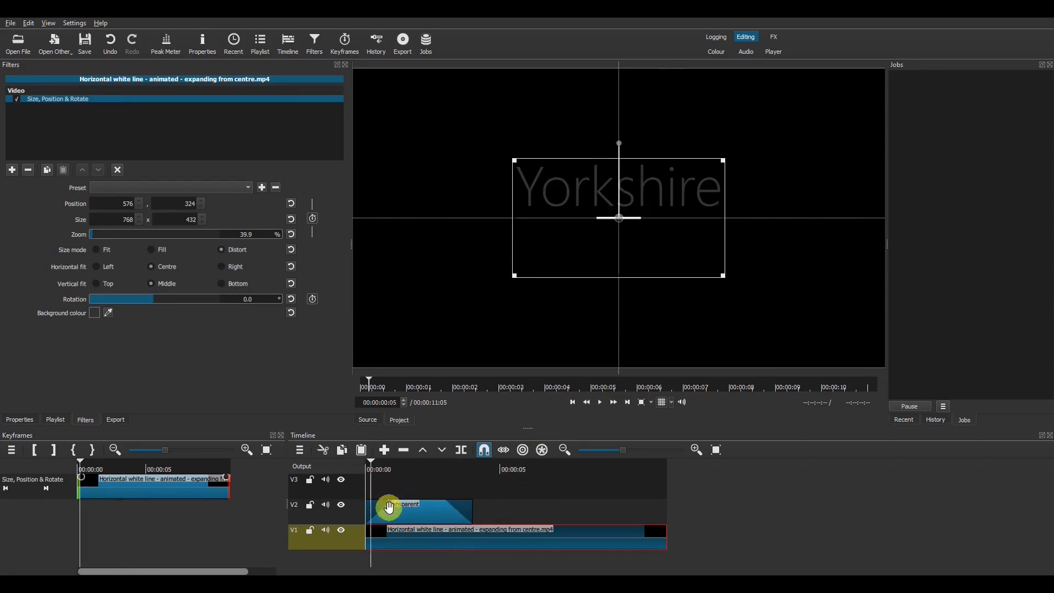
left_click(398, 505)
left_click_drag(400, 505, 414, 511)
key("space")
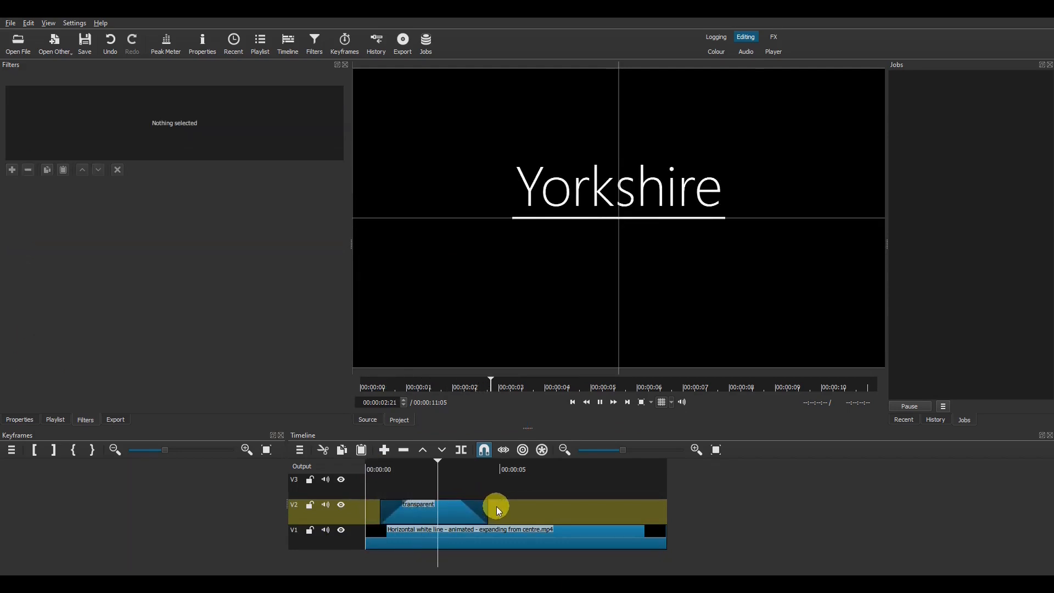
Step: Lengthen the Yorkshire title clip and place a copy of it on V3
left_click_drag(486, 510, 643, 510)
left_click(491, 512)
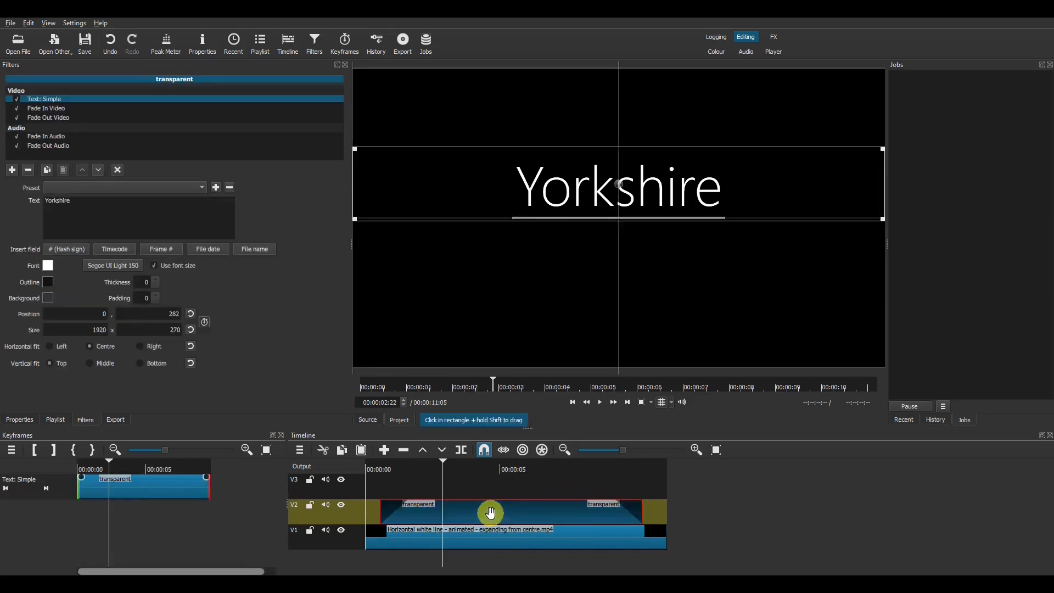
left_click(370, 422)
left_click_drag(499, 313, 487, 483)
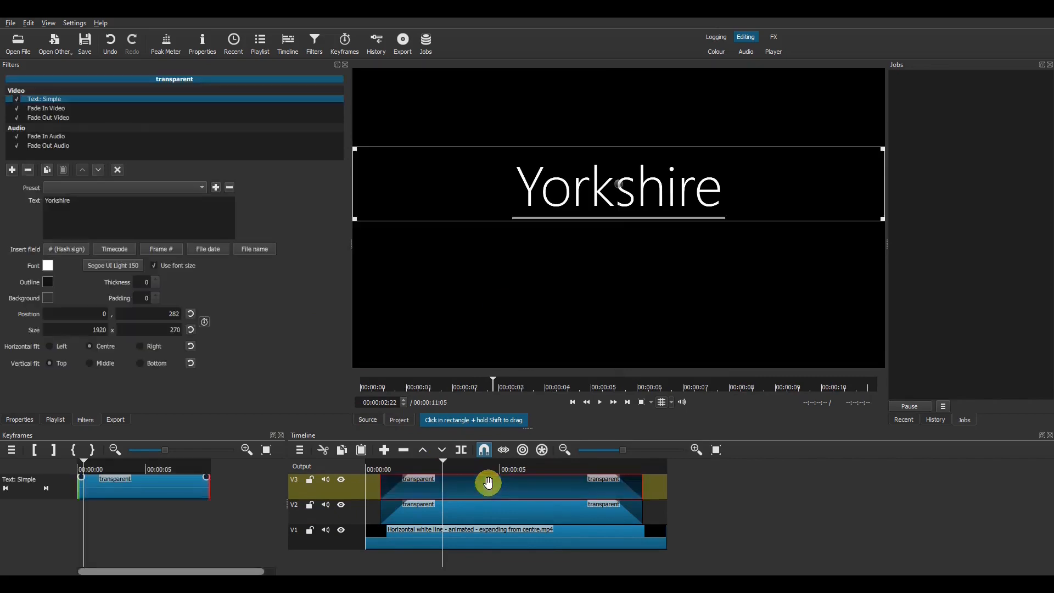
Step: Change the copy's text to 'A Beautiful Landscape' at size 80, positioned below Yorkshire
left_click_drag(97, 201, 46, 201)
type("A Beautiful Landscape")
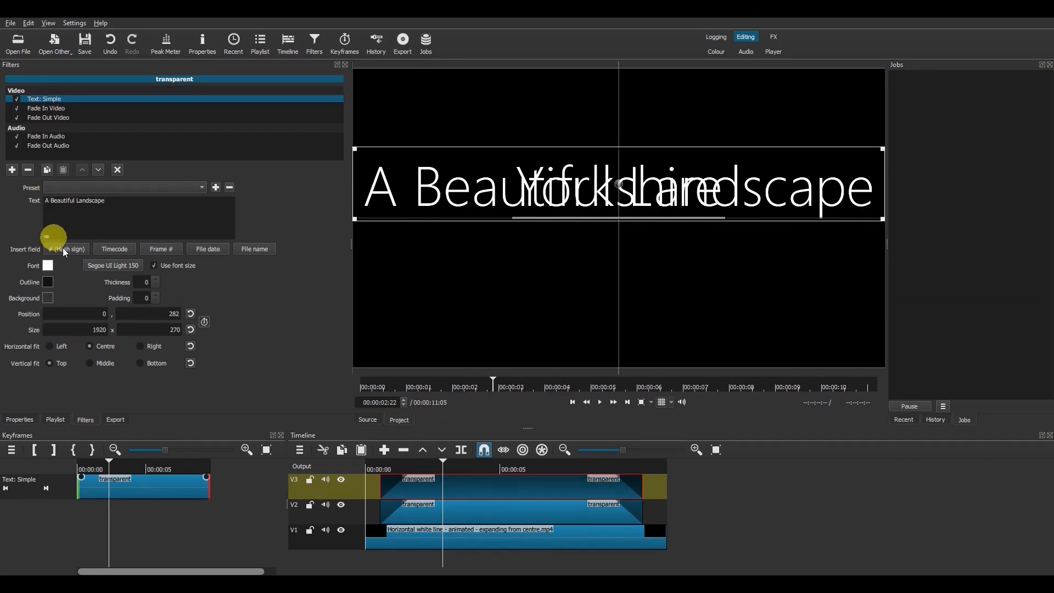
left_click(135, 266)
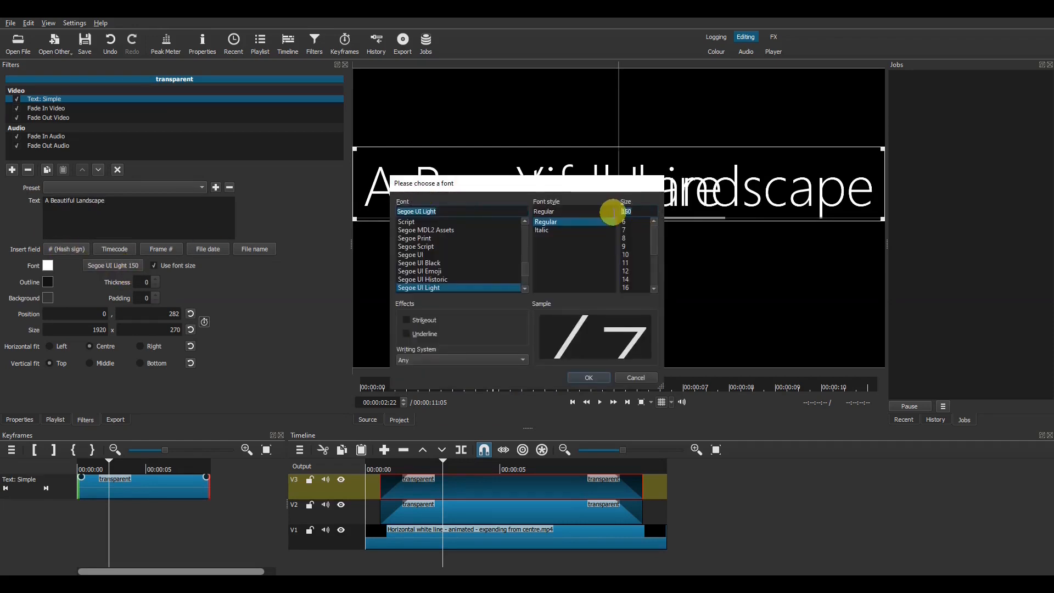
type("80")
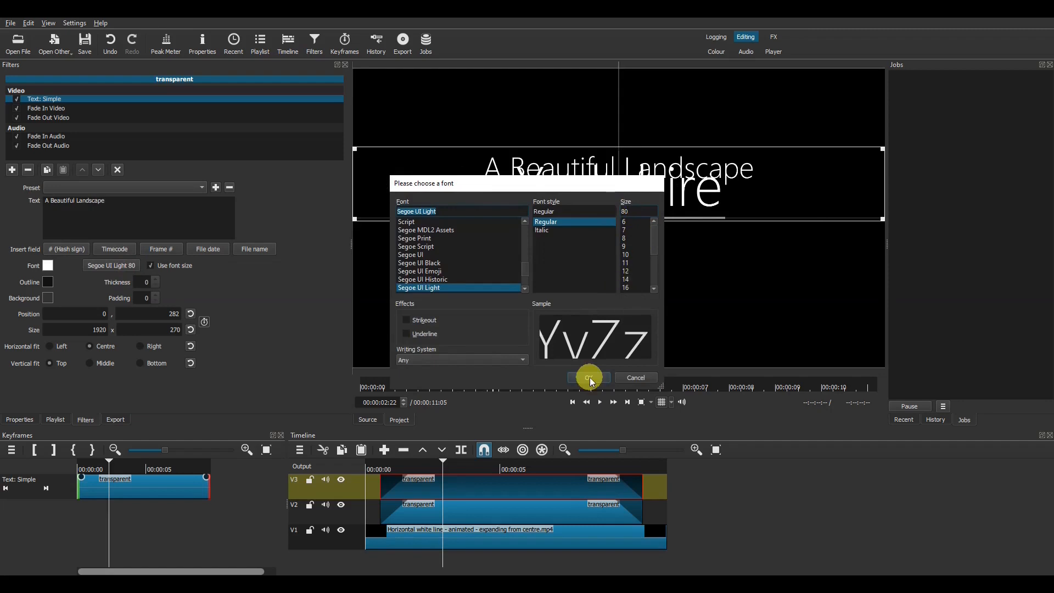
left_click(589, 377)
left_click_drag(619, 196, 621, 271)
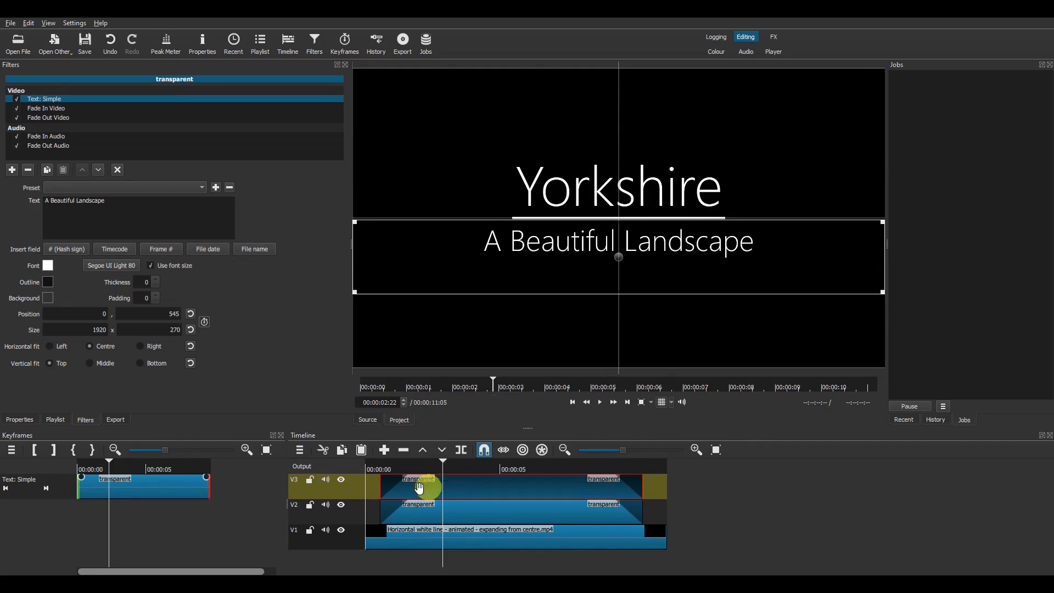
Step: Start the second title later, trim its end to match the other clips, review, and add track V4
left_click_drag(419, 488, 464, 482)
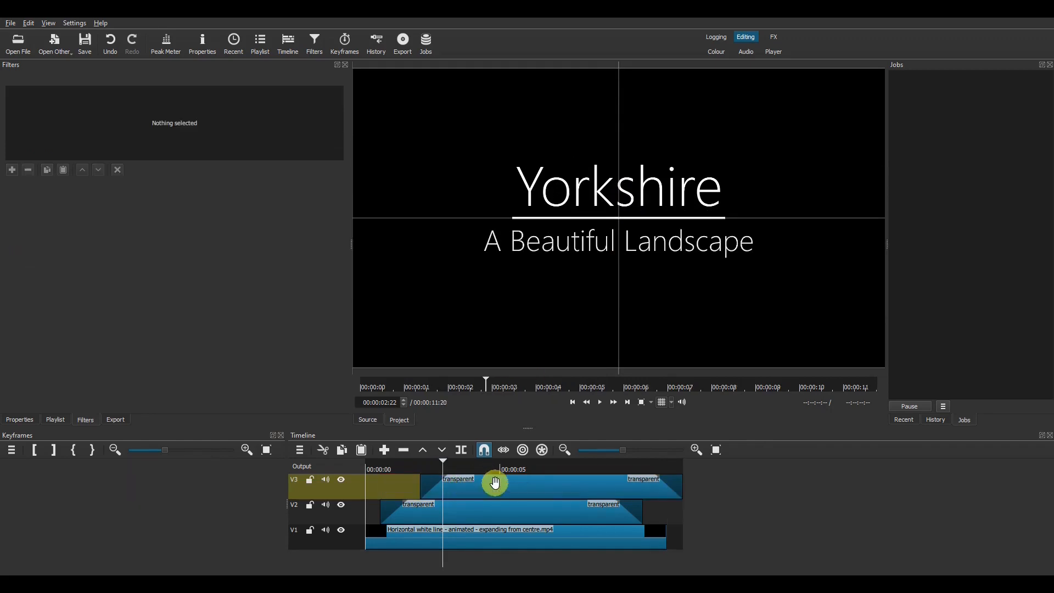
left_click(496, 483)
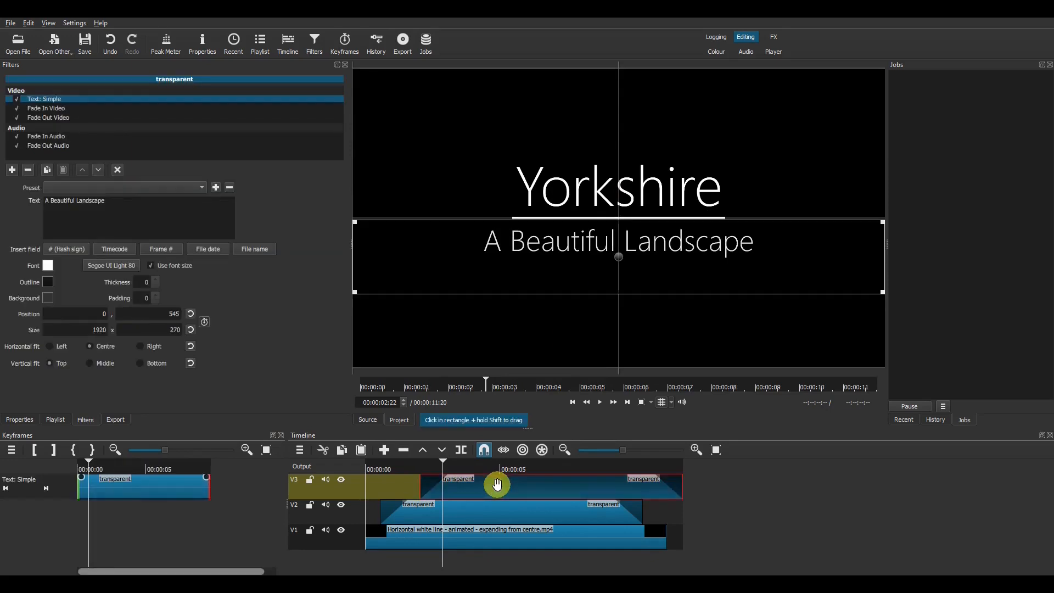
key("Down")
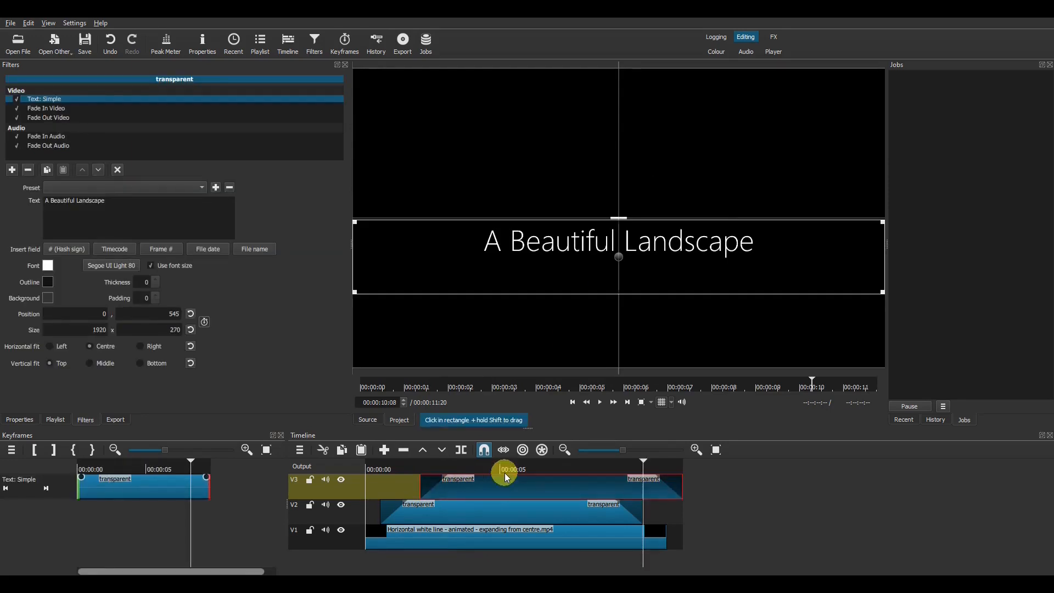
key("alt+Right")
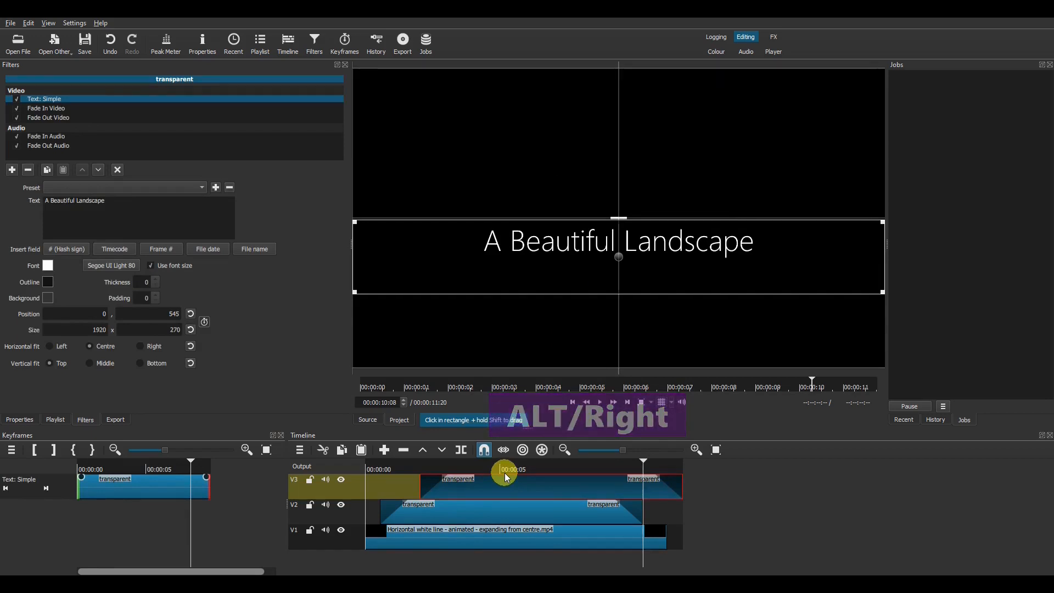
key("o")
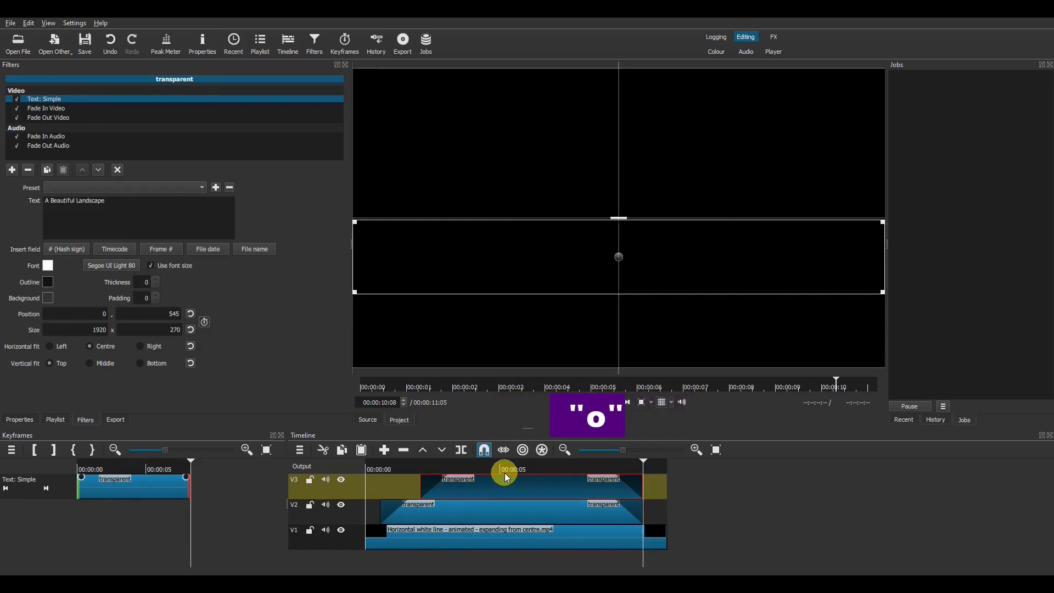
key("Home")
key("space")
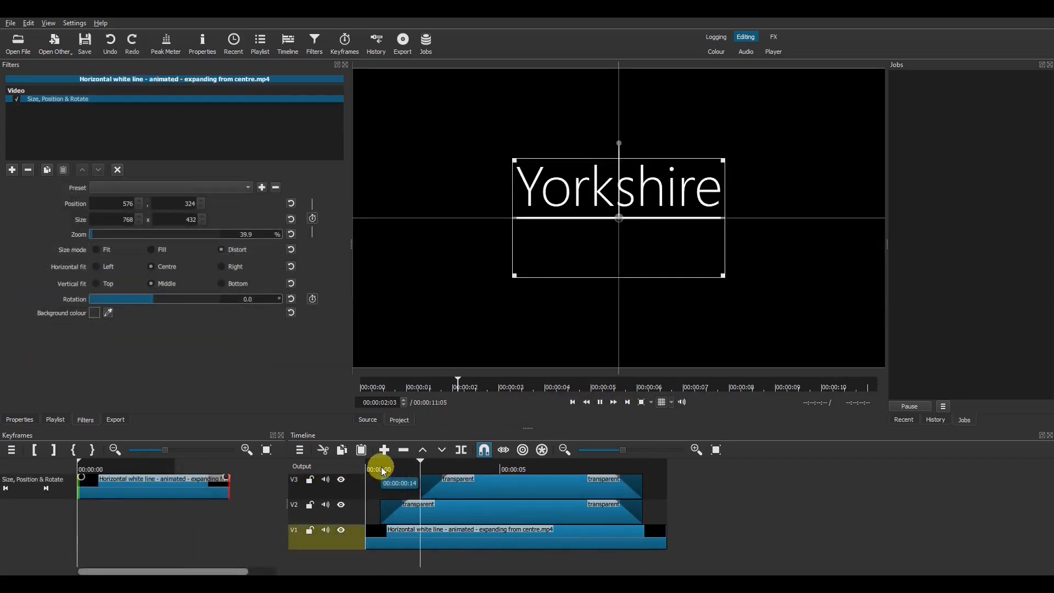
key("space")
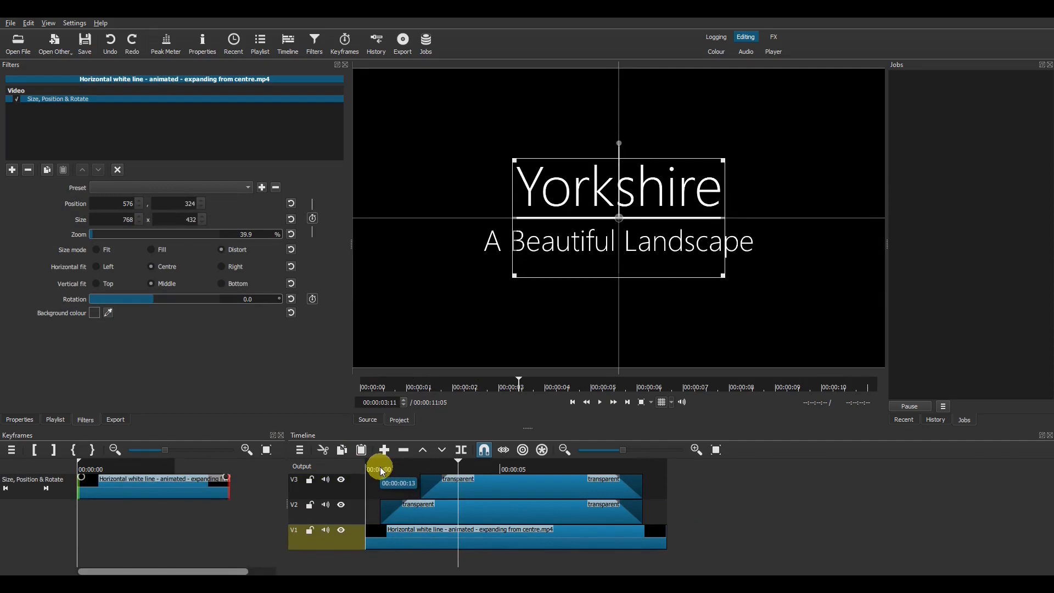
key("ctrl+i")
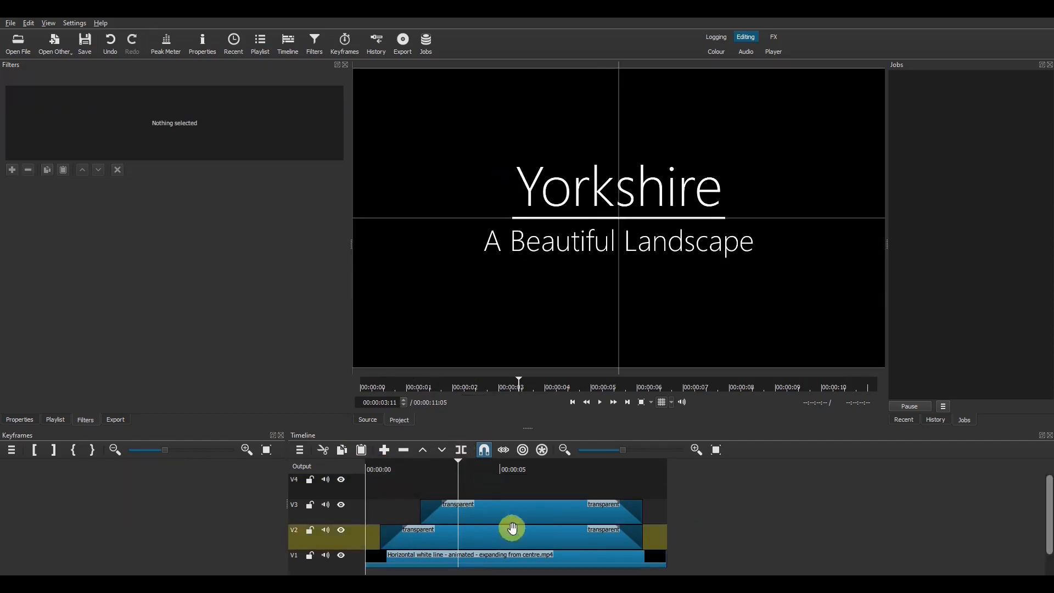
Step: Move the two title clips up to V4 and V3 and the white line to V2
left_click_drag(517, 517, 515, 489)
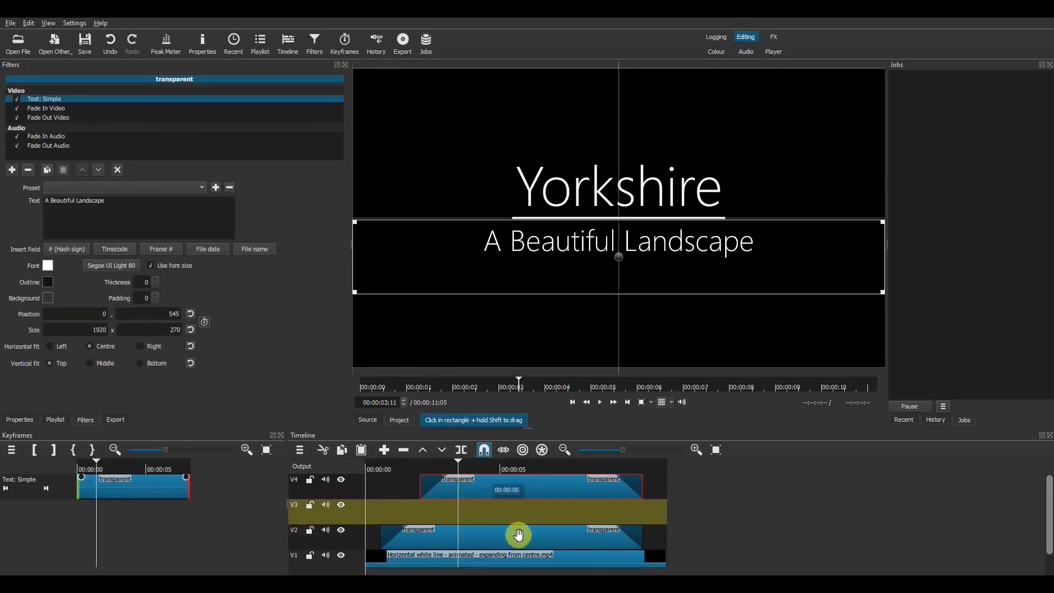
left_click(518, 527)
left_click_drag(519, 527, 518, 511)
left_click_drag(518, 555, 518, 532)
Step: Place the Yorkshire countryside footage on V1 at the start of the timeline
left_click(17, 42)
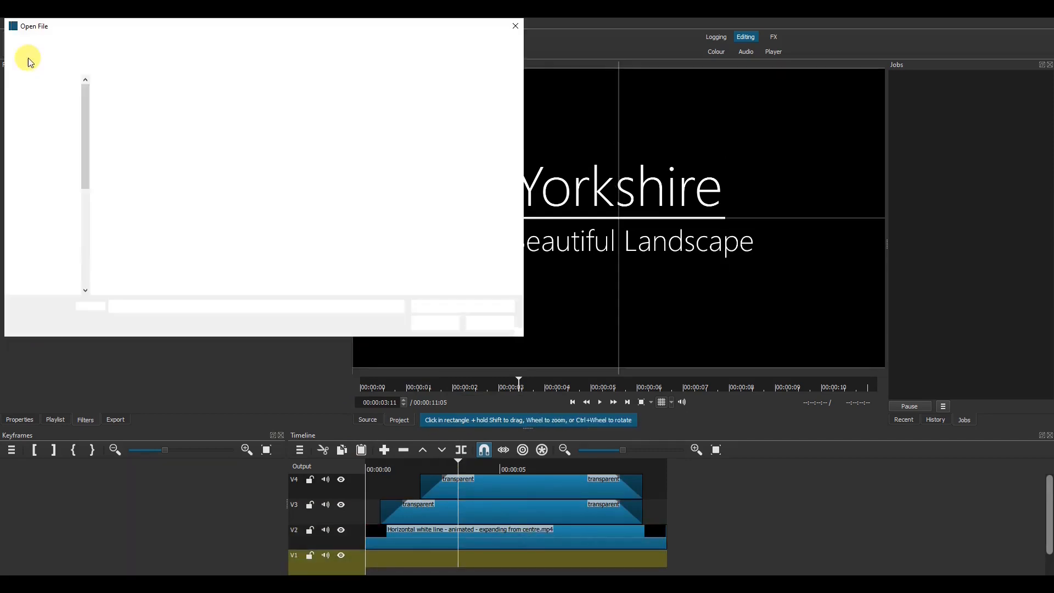
left_click(242, 124)
left_click(434, 322)
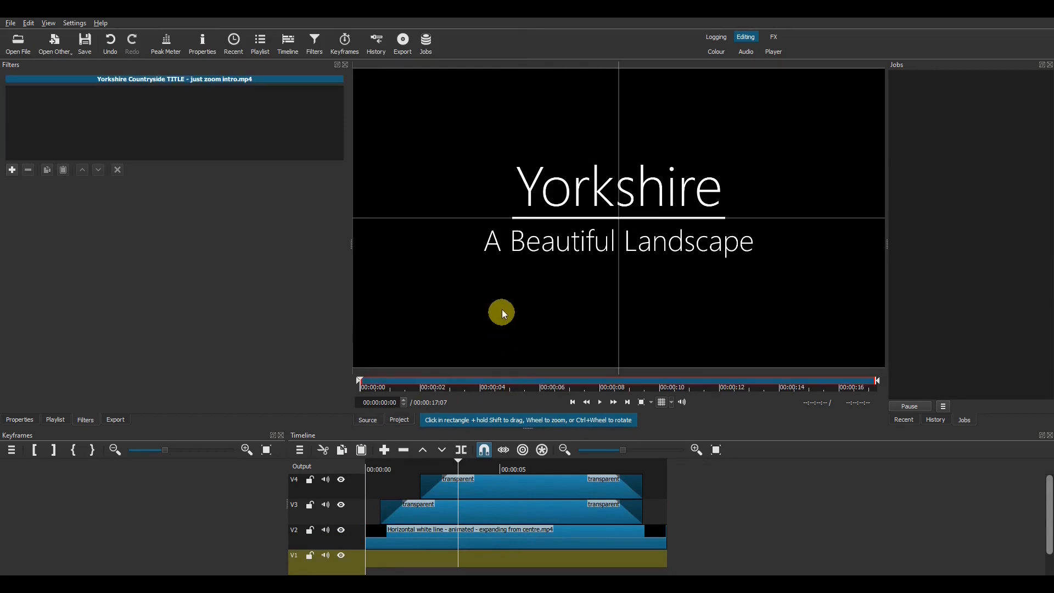
left_click_drag(481, 501, 596, 563)
Step: Give the white line clip a Blend Mode filter set to Add, then preview without the grid
left_click(498, 543)
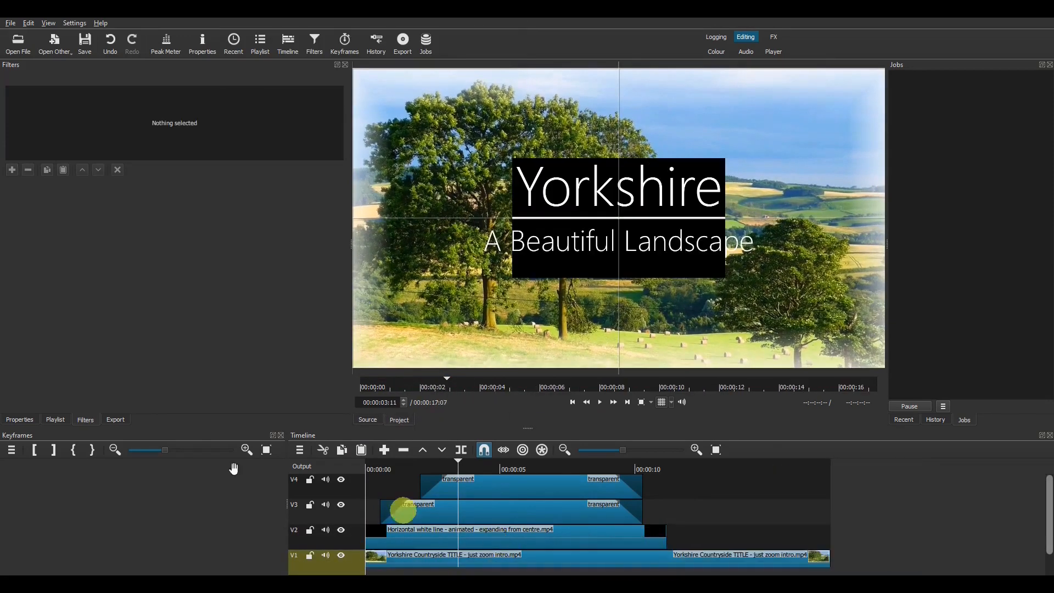
left_click(12, 170)
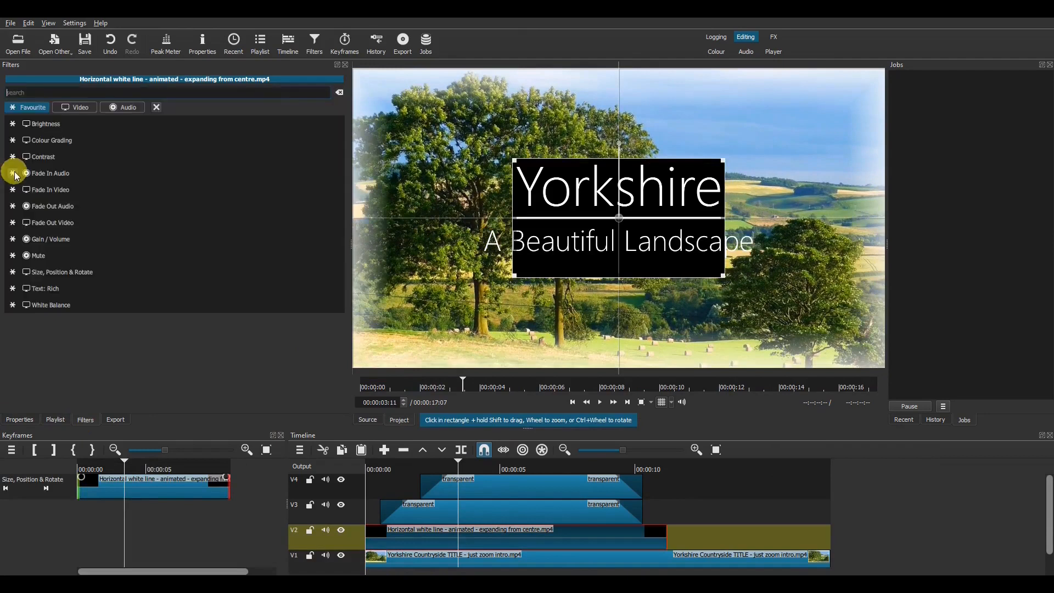
type("blen")
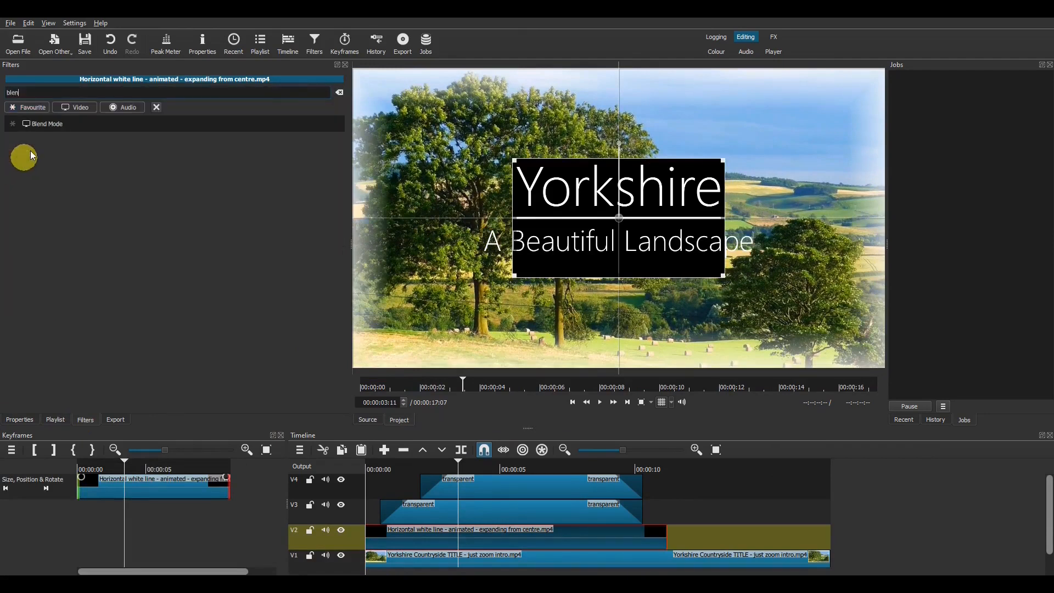
left_click(48, 128)
left_click(64, 187)
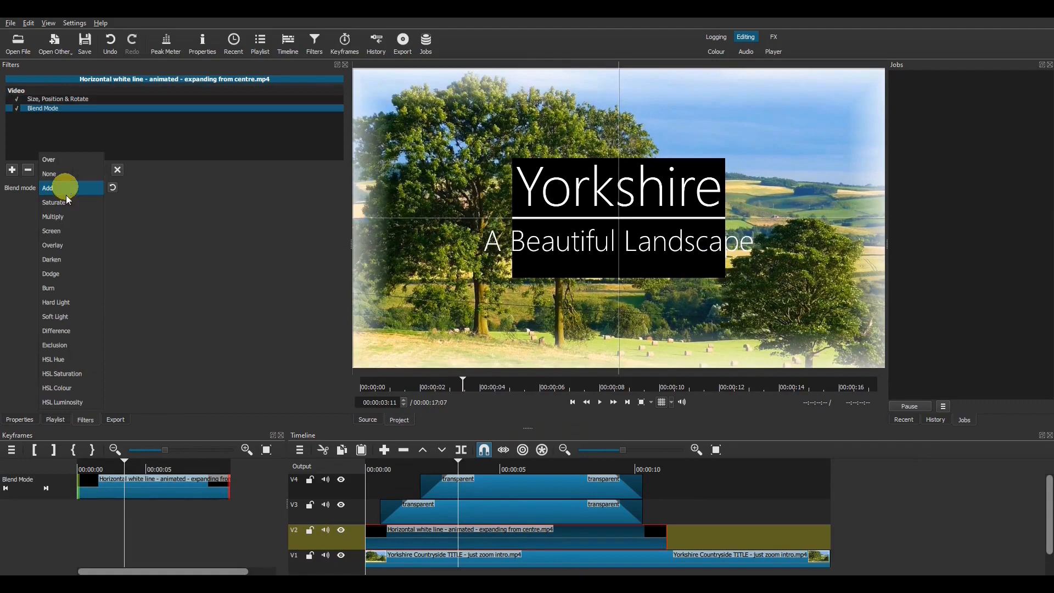
left_click(65, 189)
left_click(371, 465)
key("space")
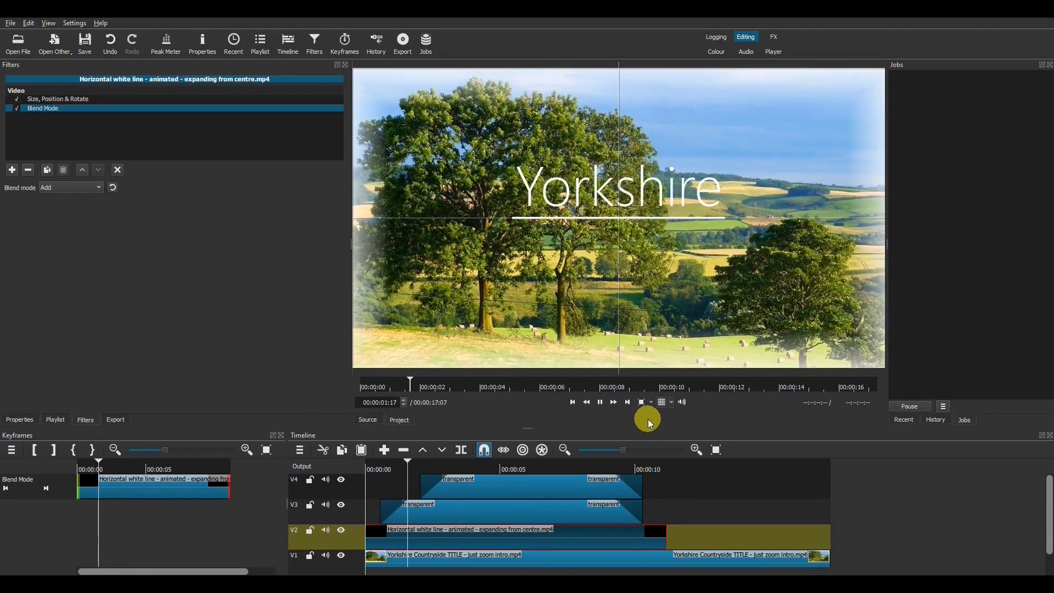
left_click(657, 409)
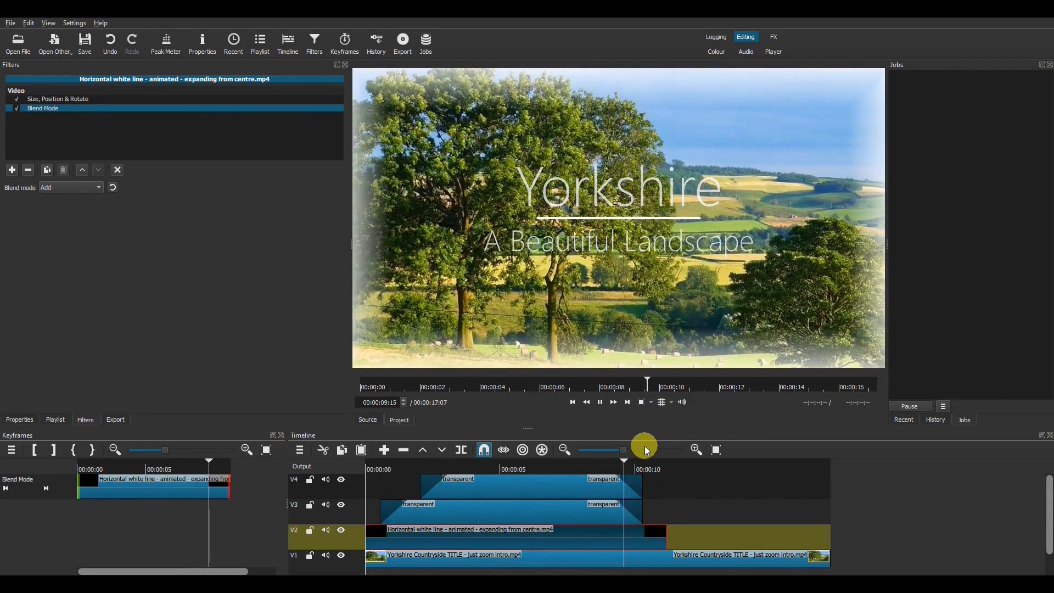
key("space")
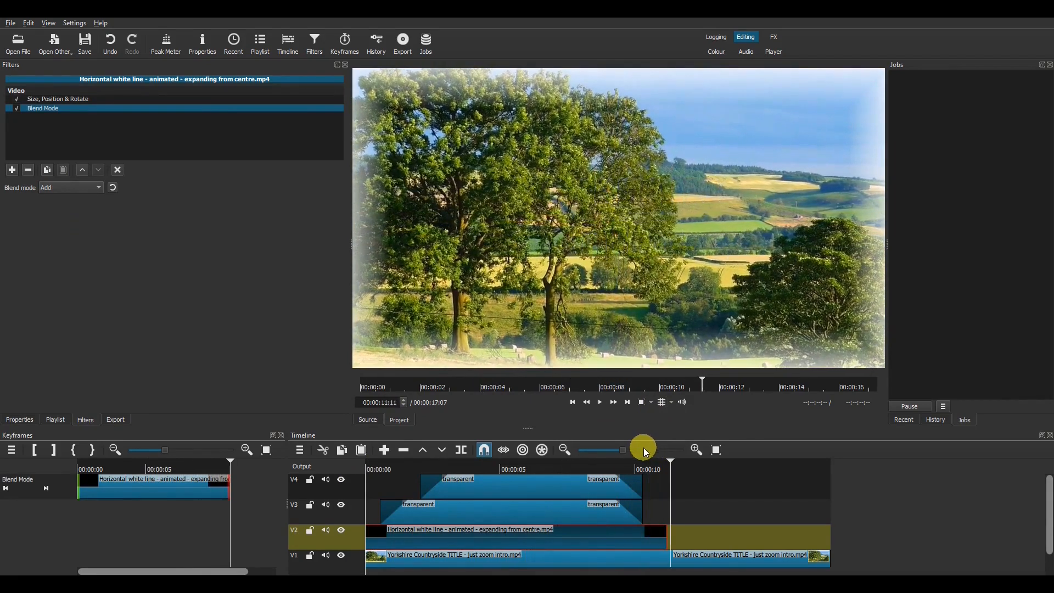
Step: Remove the countryside footage and export the titles over black as Black LOGO.mp4
left_click(574, 564)
key("Delete")
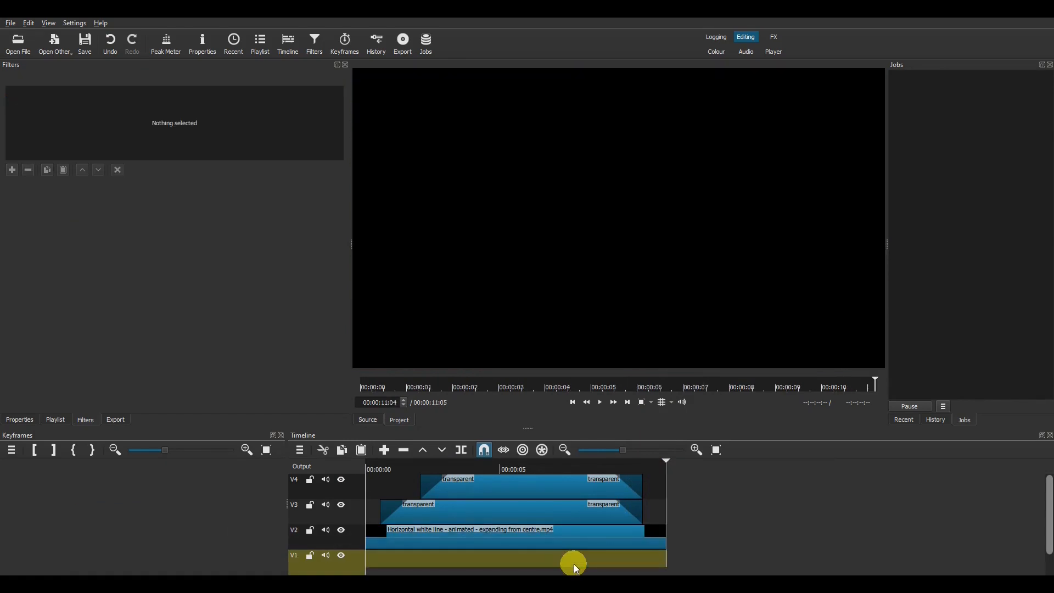
left_click(120, 420)
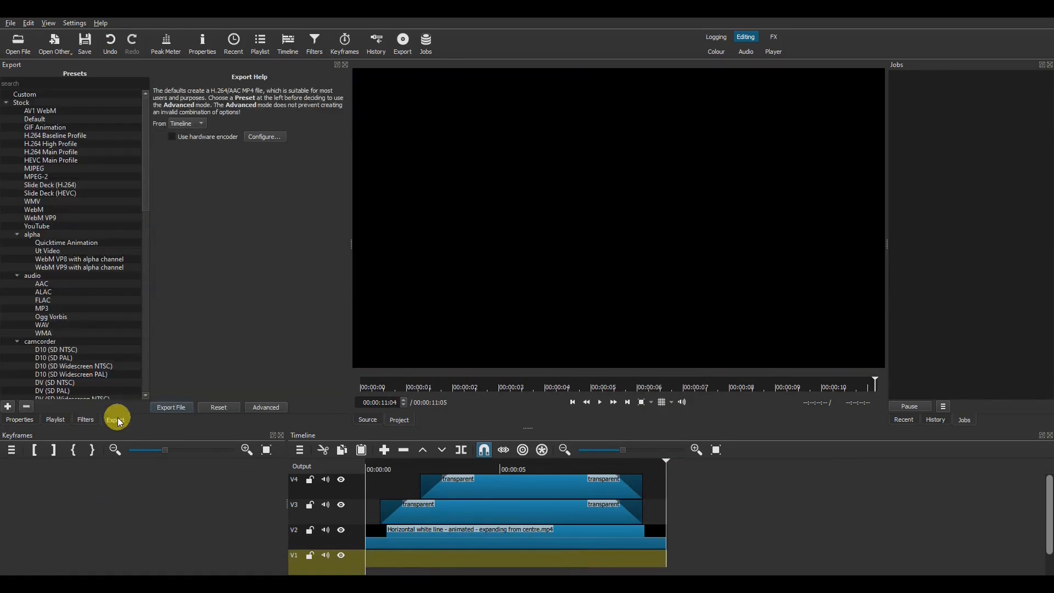
left_click(166, 412)
left_click(97, 282)
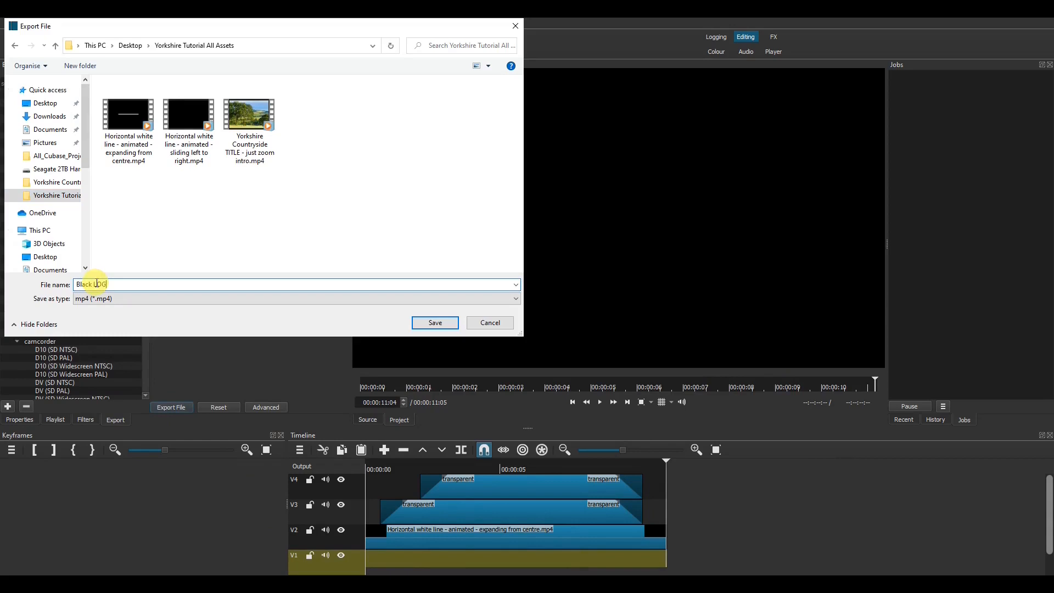
left_click(422, 322)
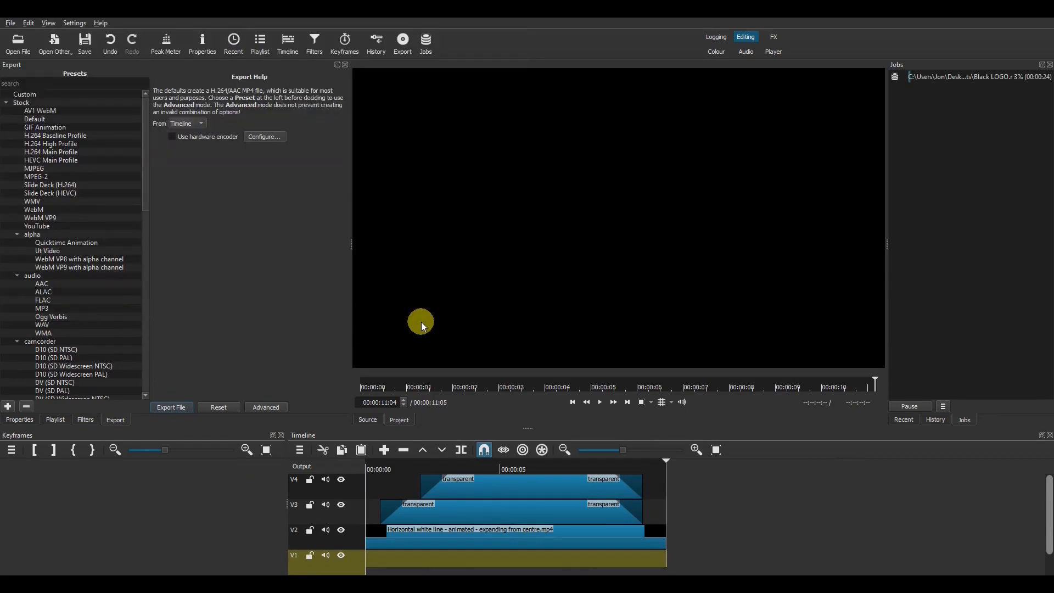
Step: Undo to restore the countryside footage and save the project as 'Yorkshire tutorial'
left_click(110, 43)
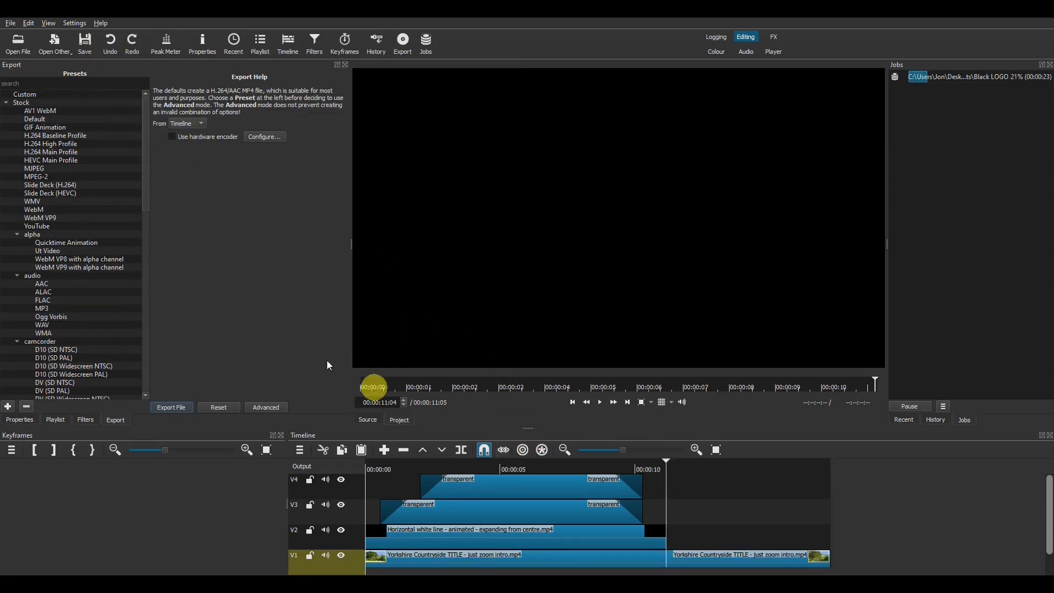
left_click(12, 24)
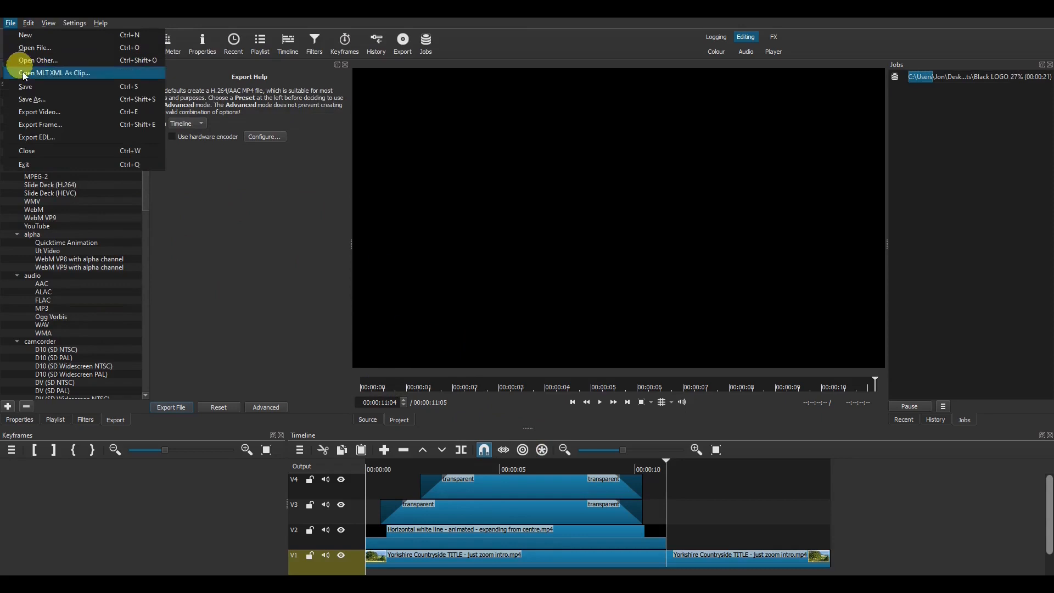
left_click(30, 99)
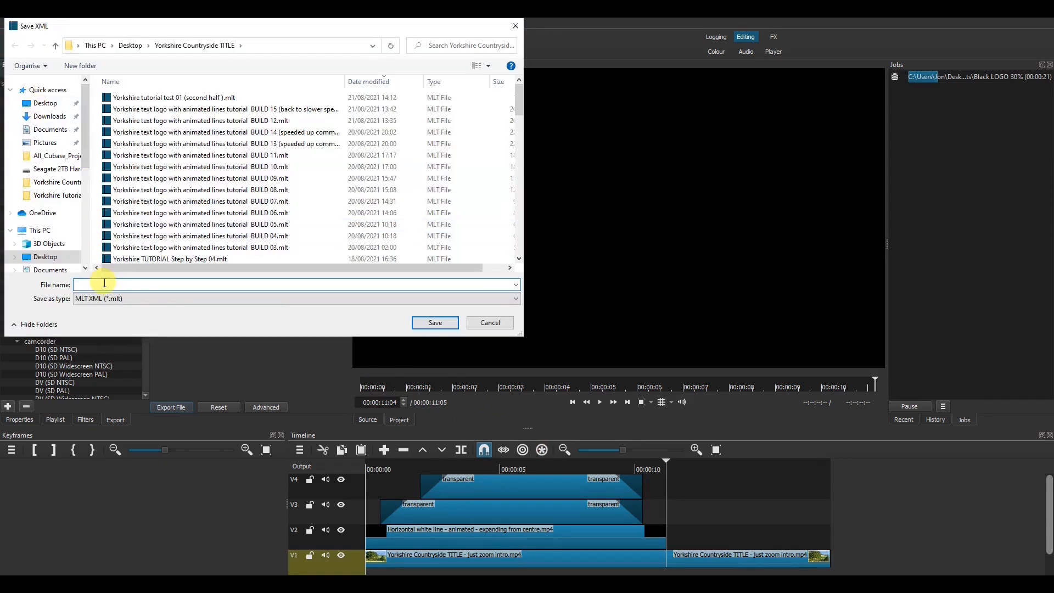
type("Yorkshire tutorial")
key("Return")
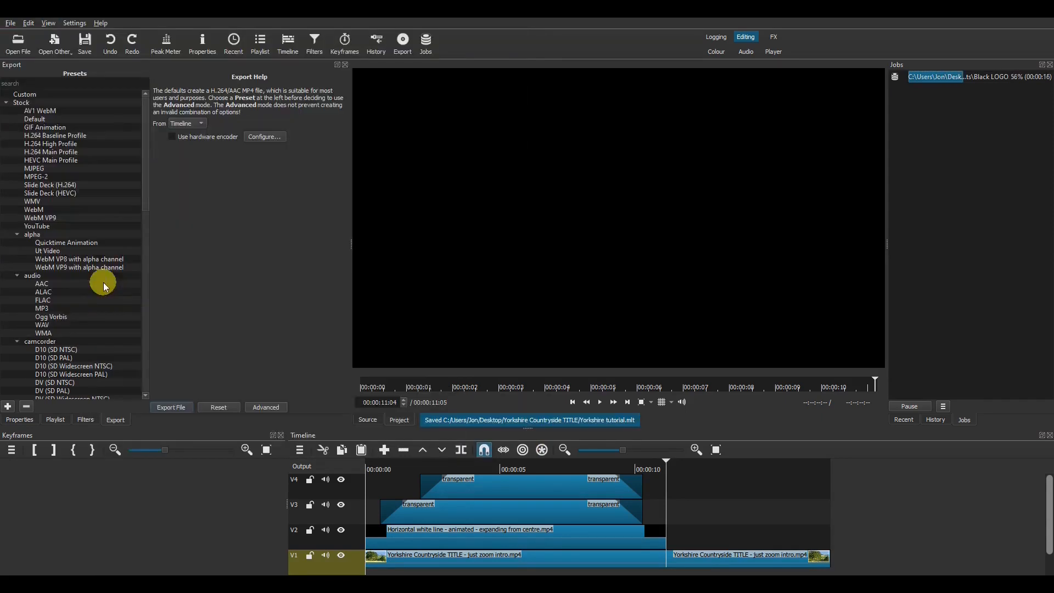
Step: Delete the separate title text clips on V4 and V3 and the white line clip on V2
left_click(457, 488)
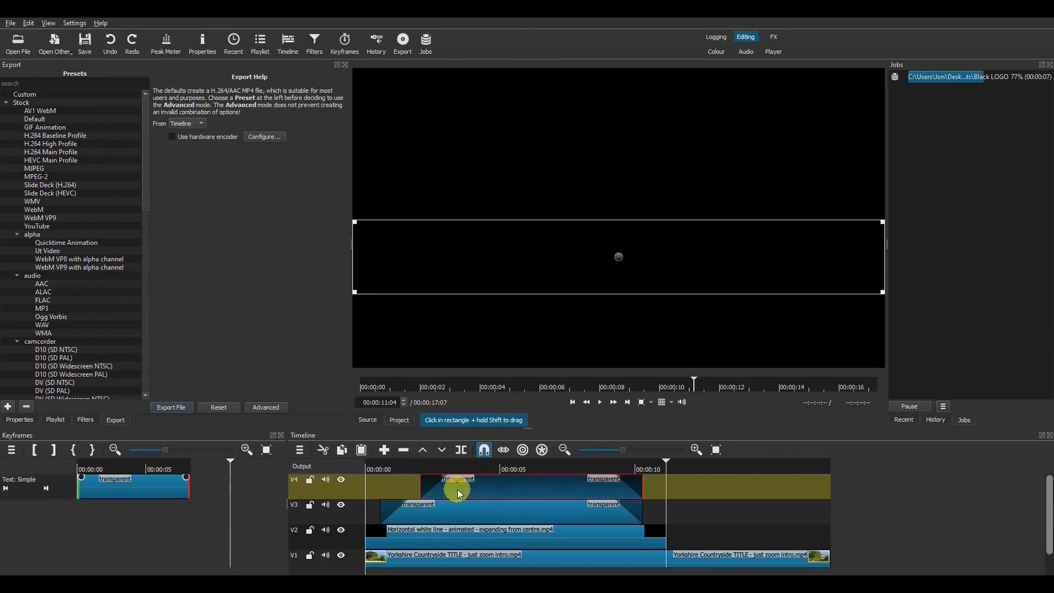
key("Delete")
left_click(462, 507)
key("Delete")
left_click(465, 530)
key("Delete")
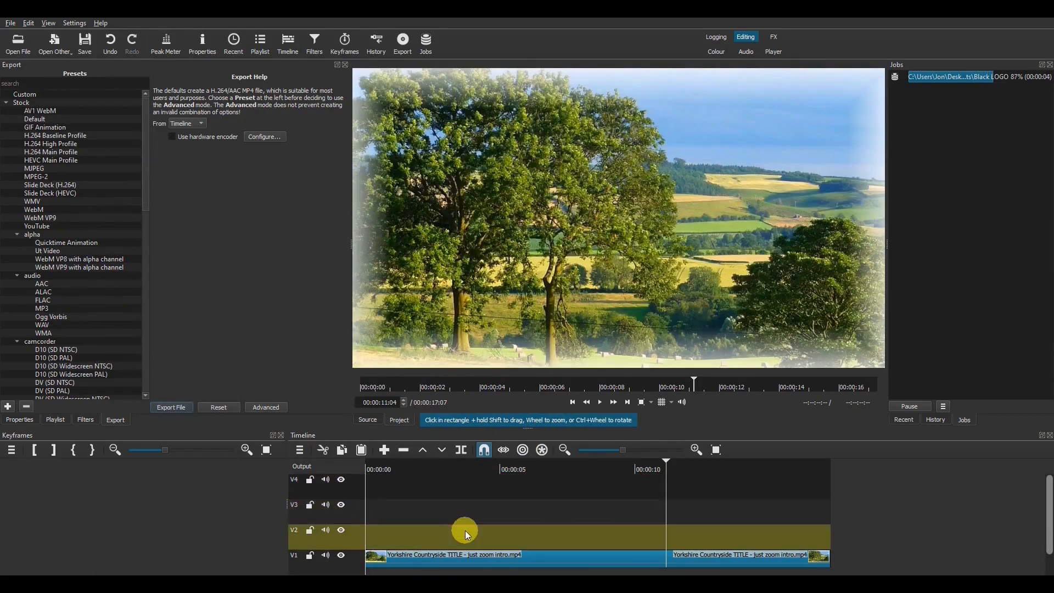
left_click_drag(528, 427, 528, 400)
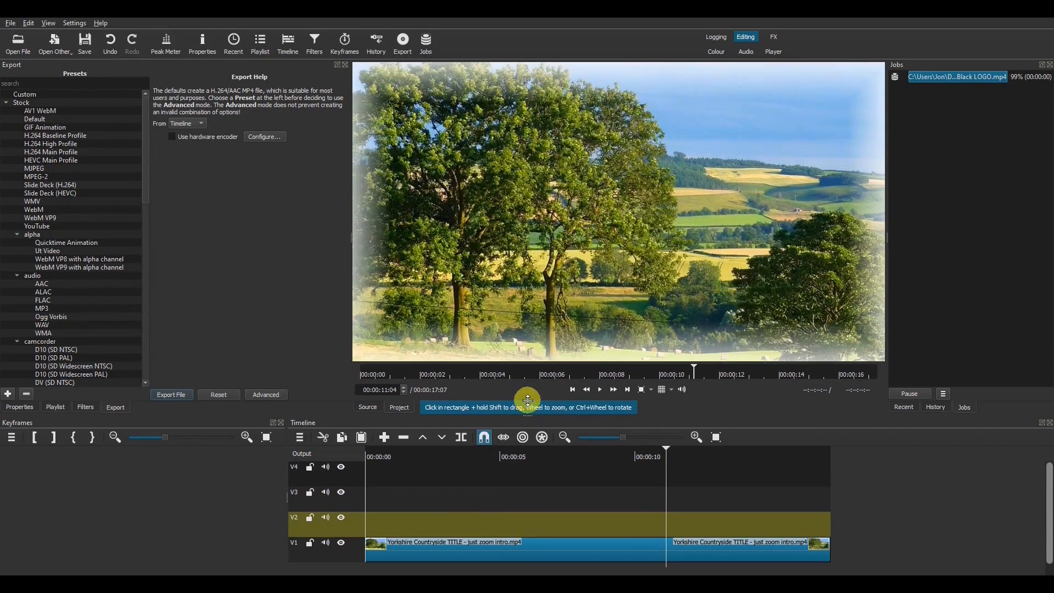
Step: Place the exported Black LOGO.mp4 on track V2 and start searching its filters
double_click(940, 81)
left_click_drag(435, 479, 466, 507)
left_click(85, 393)
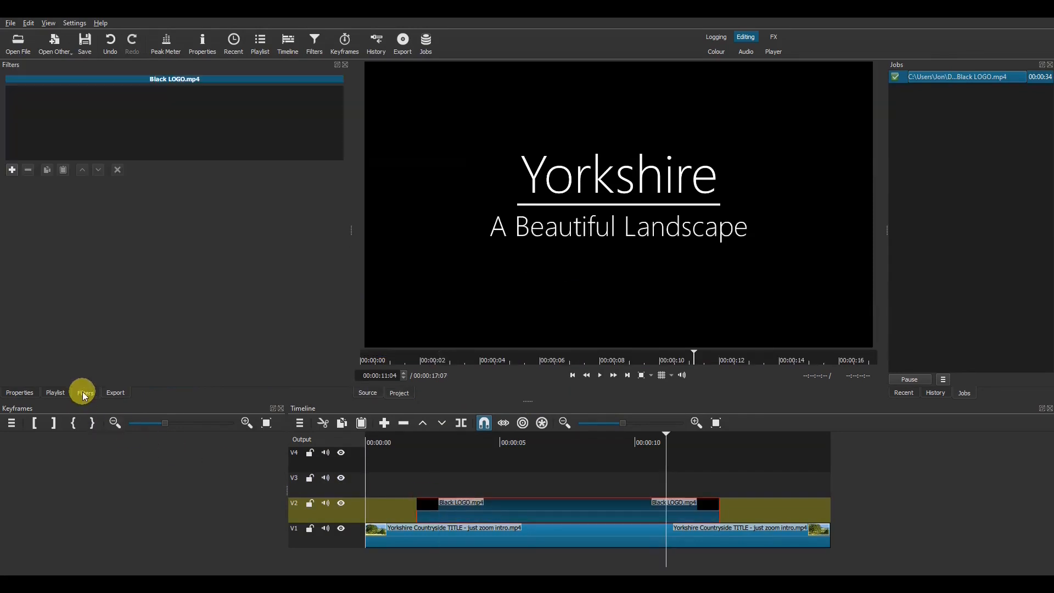
left_click(11, 169)
left_click(55, 288)
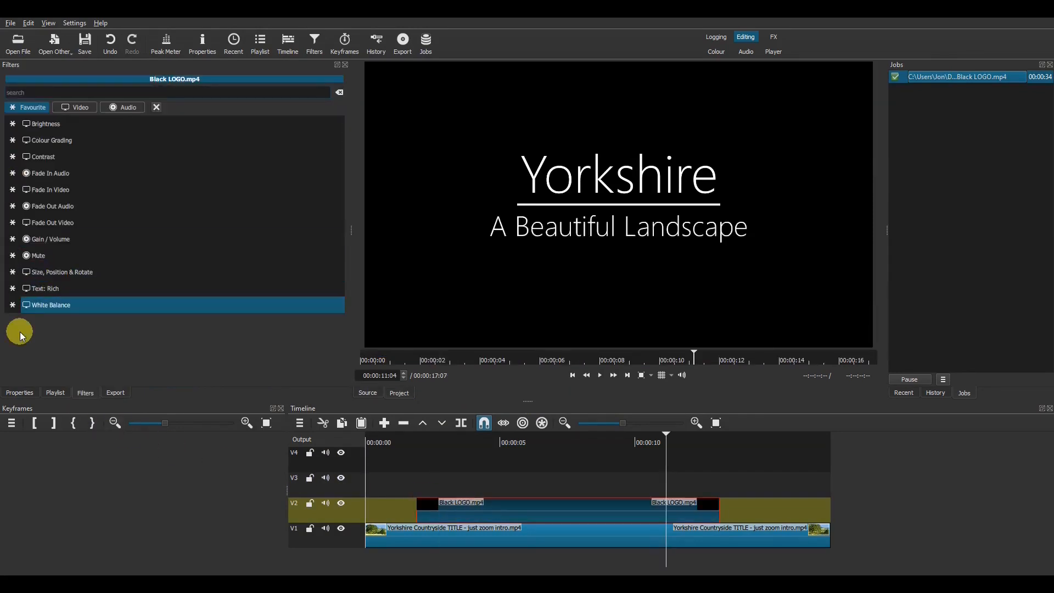
Step: Add a Blend Mode filter to Black LOGO and set its blend mode to Add
type("blend")
left_click(48, 125)
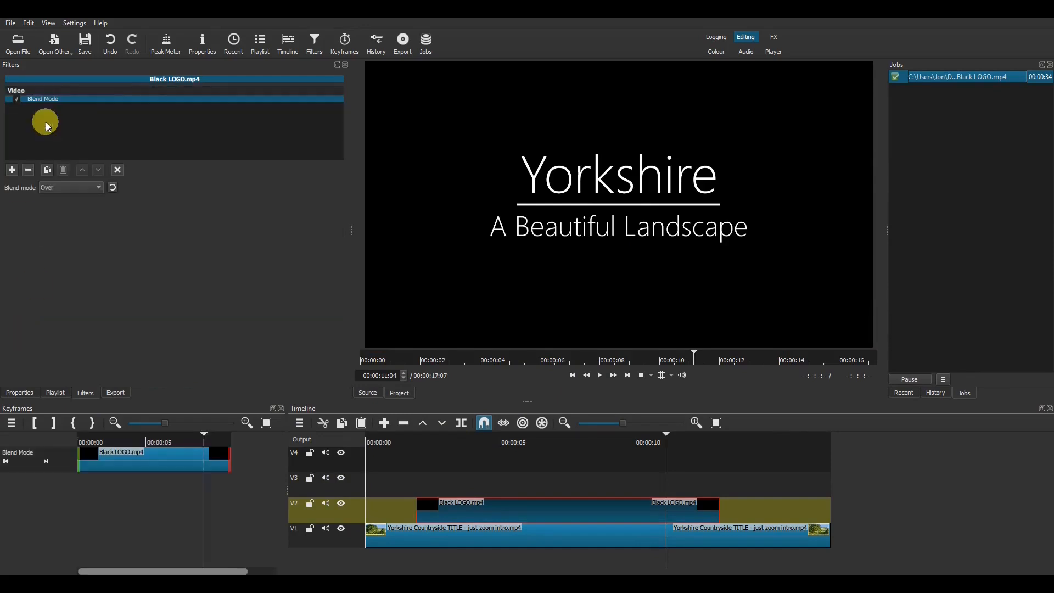
left_click(73, 187)
left_click(73, 164)
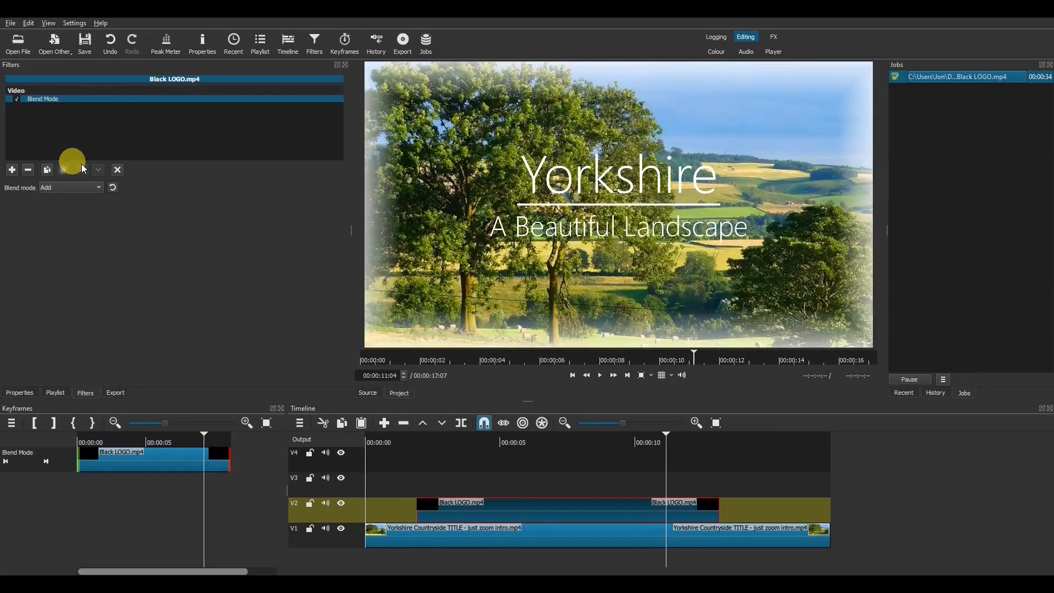
Step: Play the timeline from near the start to preview the blend, then reselect the V2 clip
left_click(419, 446)
key("space")
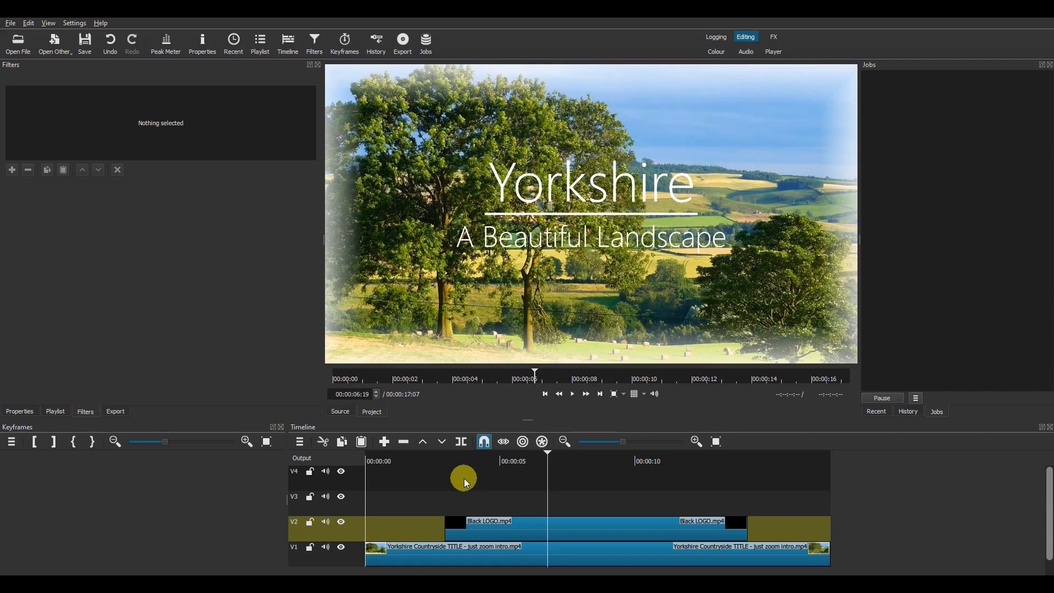
left_click(466, 532)
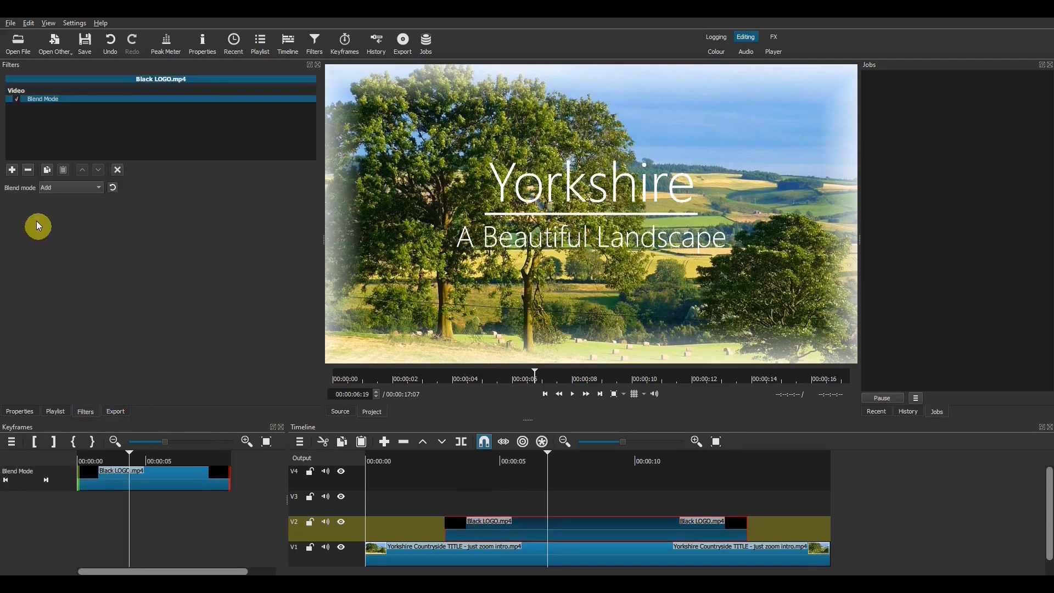
Step: Scale Black LOGO to 52.5% at lower left with Size, Position & Rotate, then move it to V3
left_click(12, 170)
left_click(66, 271)
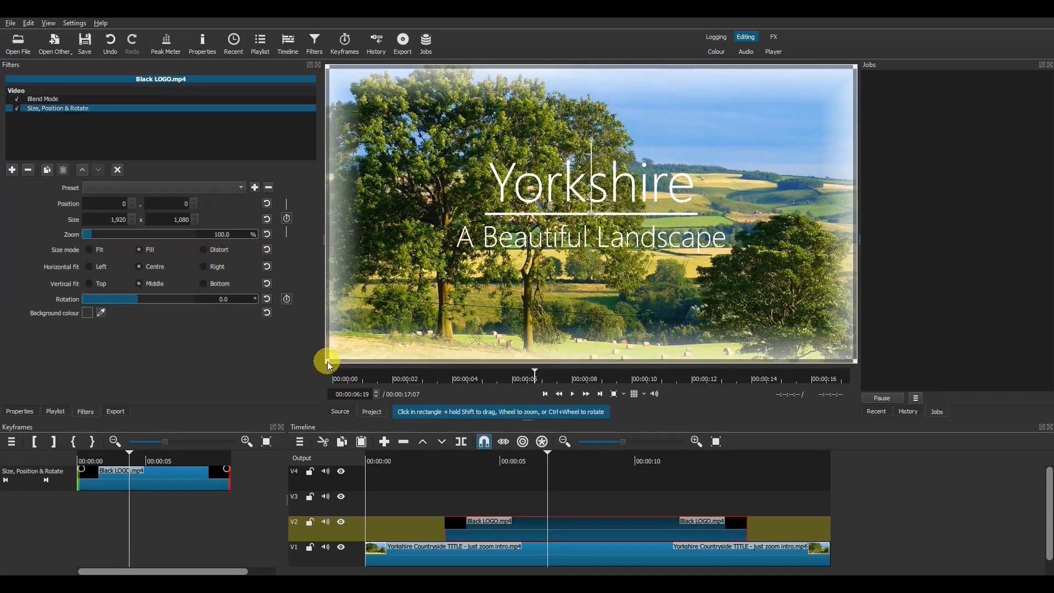
left_click_drag(329, 365, 363, 330)
left_click_drag(645, 206, 552, 256)
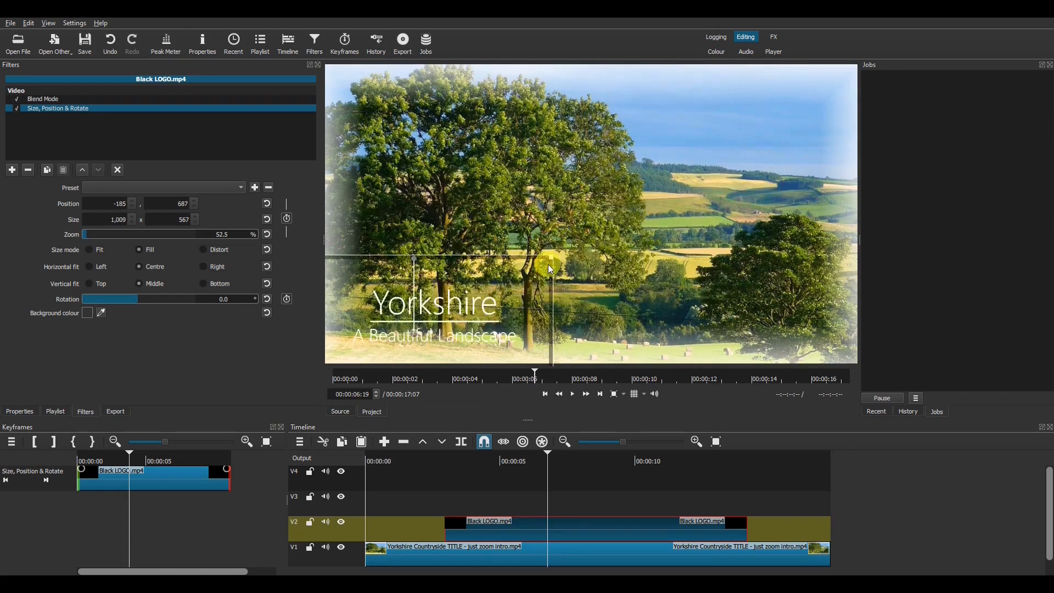
left_click_drag(417, 335, 433, 306)
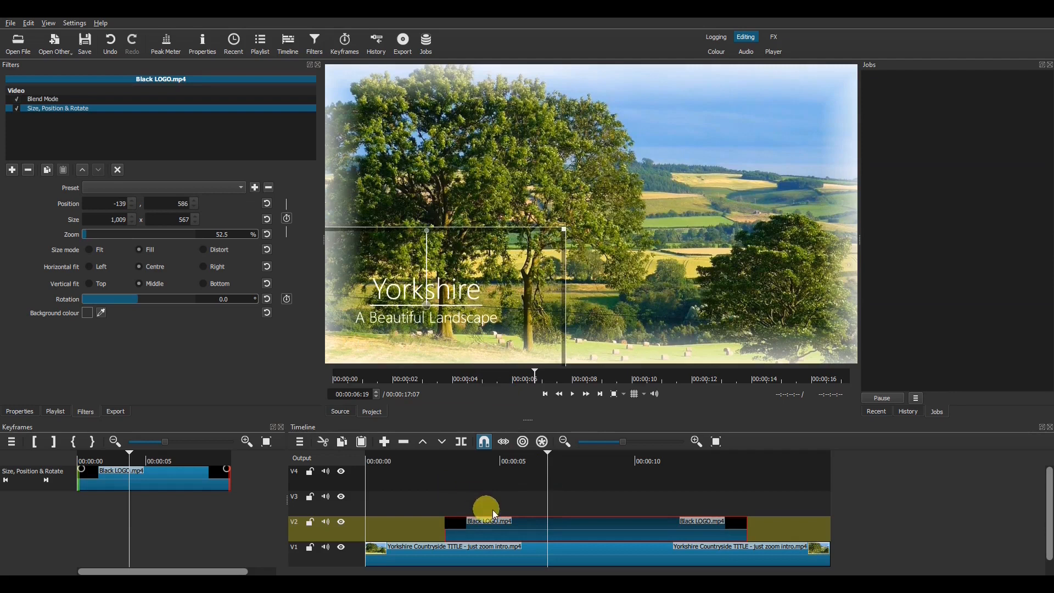
left_click_drag(506, 527, 505, 509)
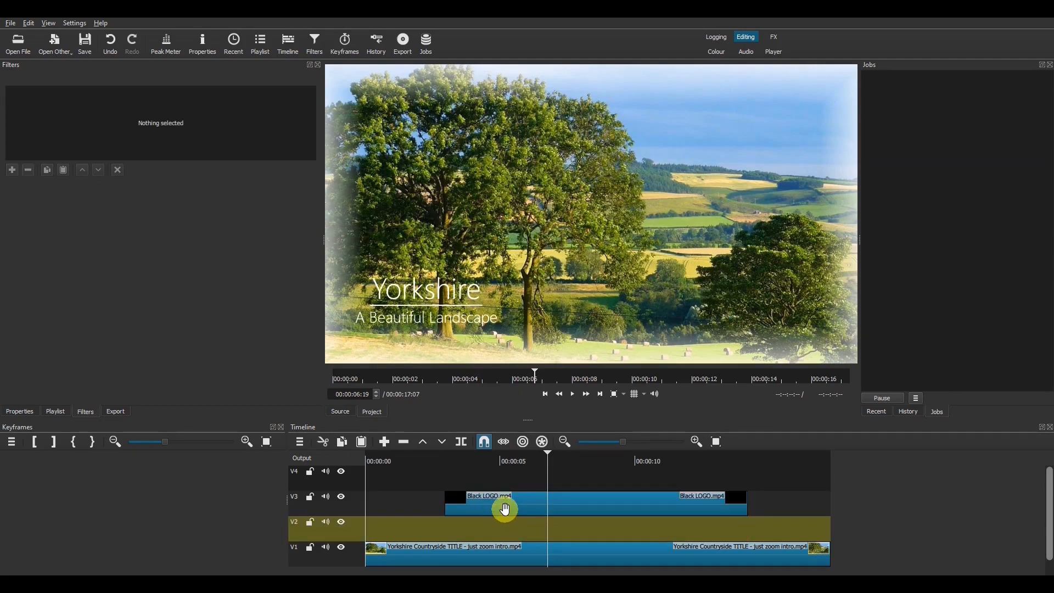
Step: Create a solid red #FFFF0000 colour clip and place it on V2 beneath Black LOGO
left_click(55, 44)
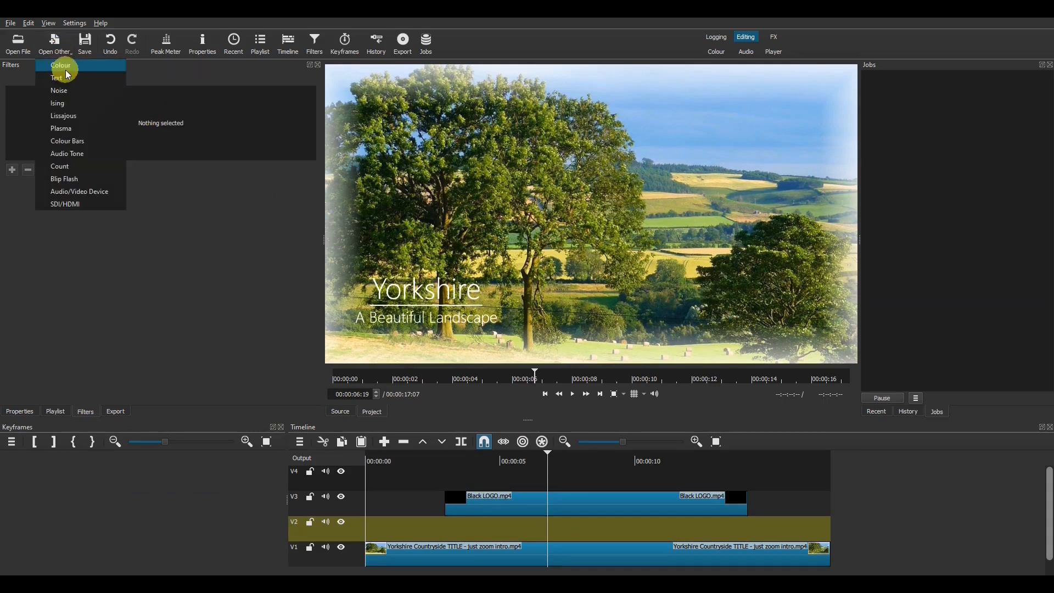
left_click(67, 67)
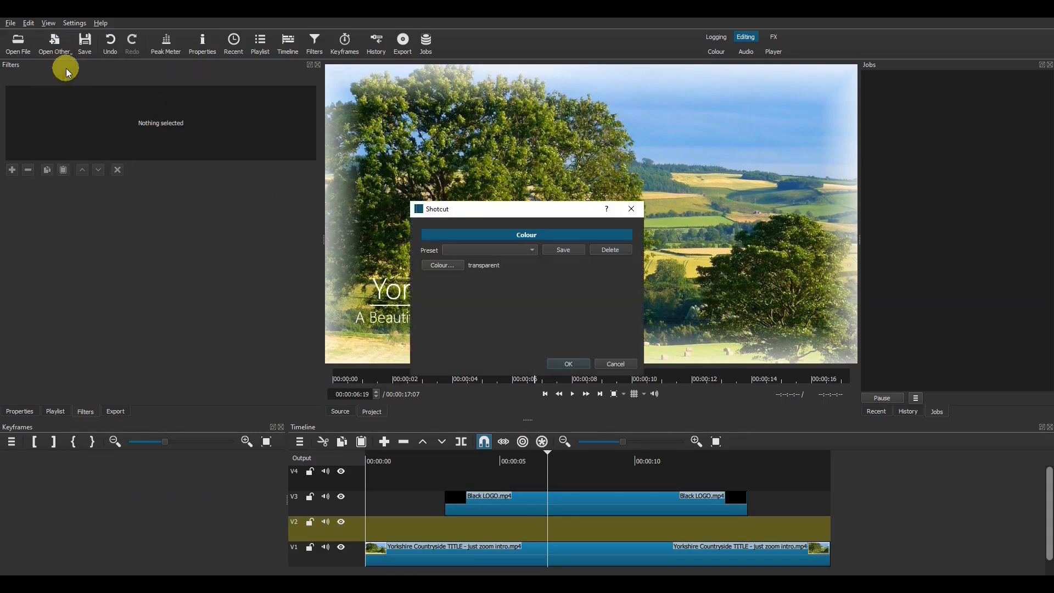
left_click(446, 266)
left_click(414, 236)
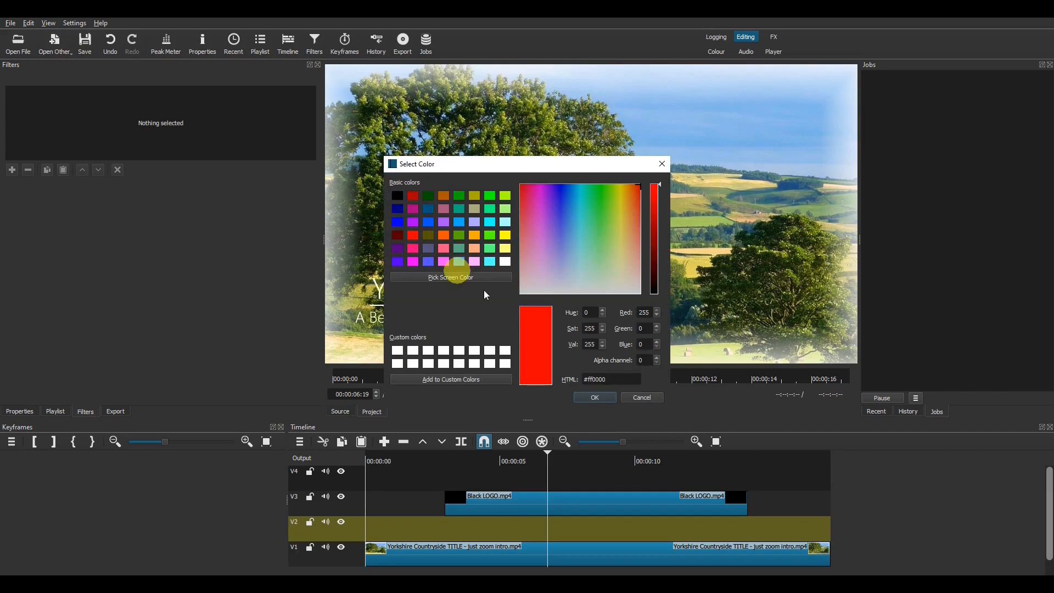
left_click(588, 397)
left_click(583, 369)
left_click_drag(527, 238, 573, 542)
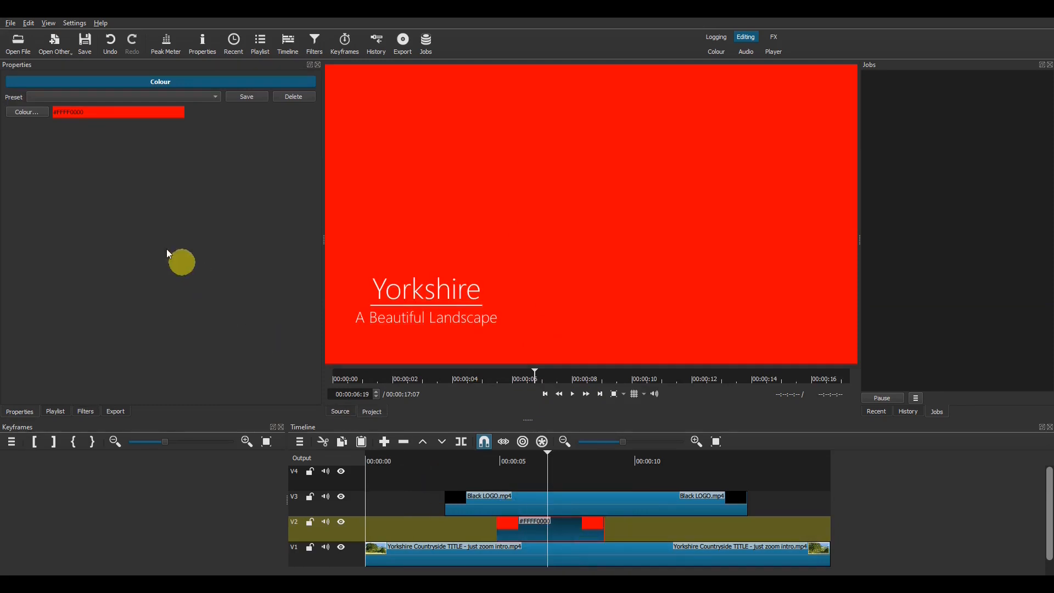
Step: Shrink the red clip with Size, Position & Rotate into a 641 x 263 box behind the lower-left title
left_click(86, 411)
left_click(12, 168)
left_click(68, 272)
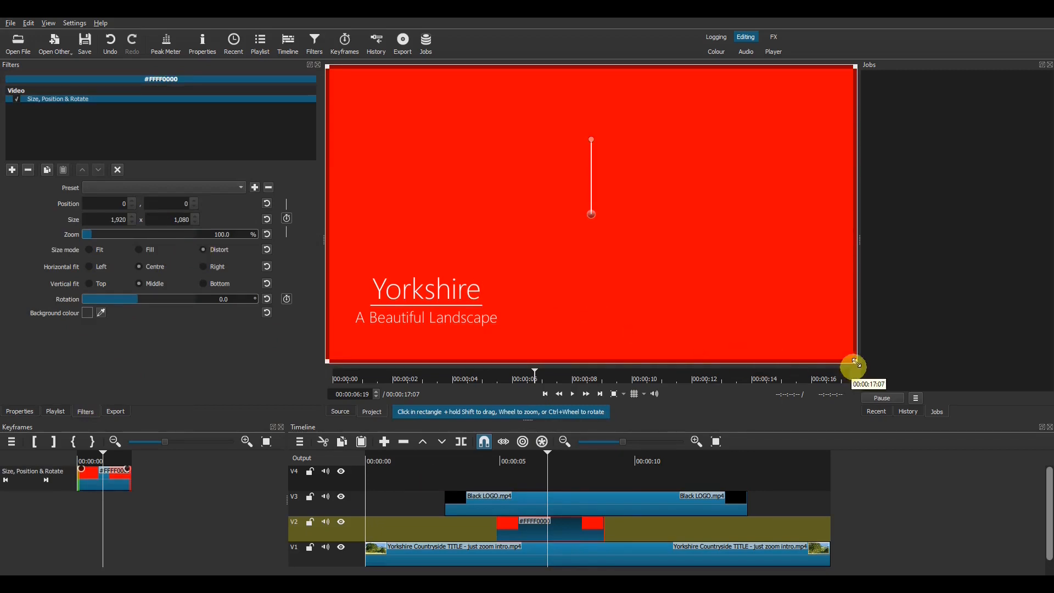
left_click_drag(856, 362, 409, 307)
left_click_drag(469, 329, 520, 344)
left_click_drag(430, 305, 434, 303)
Step: Lengthen the red clip on V2 to match Black LOGO and give it a fade in and fade out
left_click(523, 533)
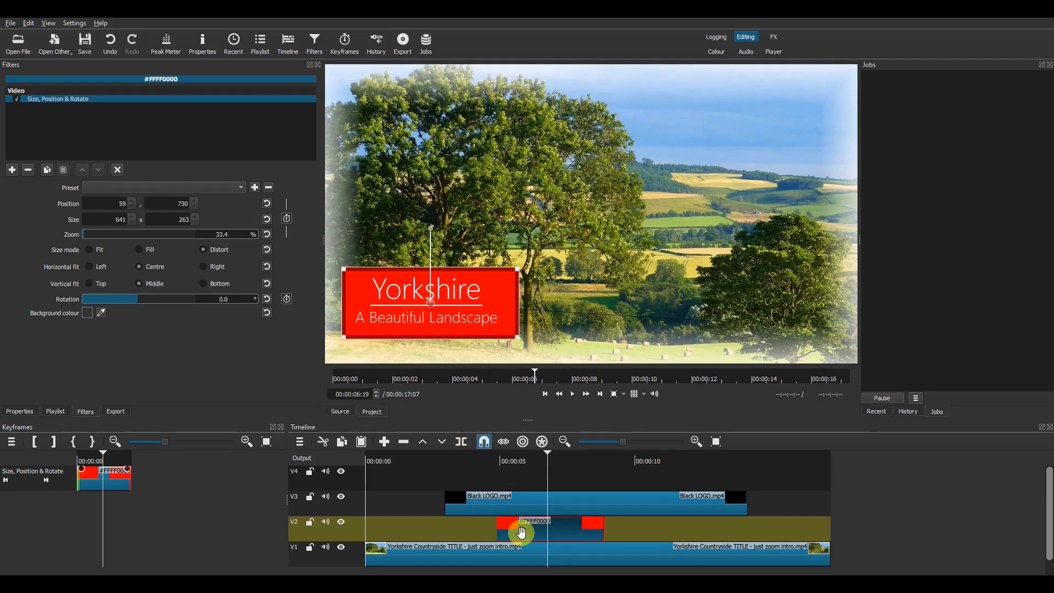
left_click_drag(529, 530, 759, 532)
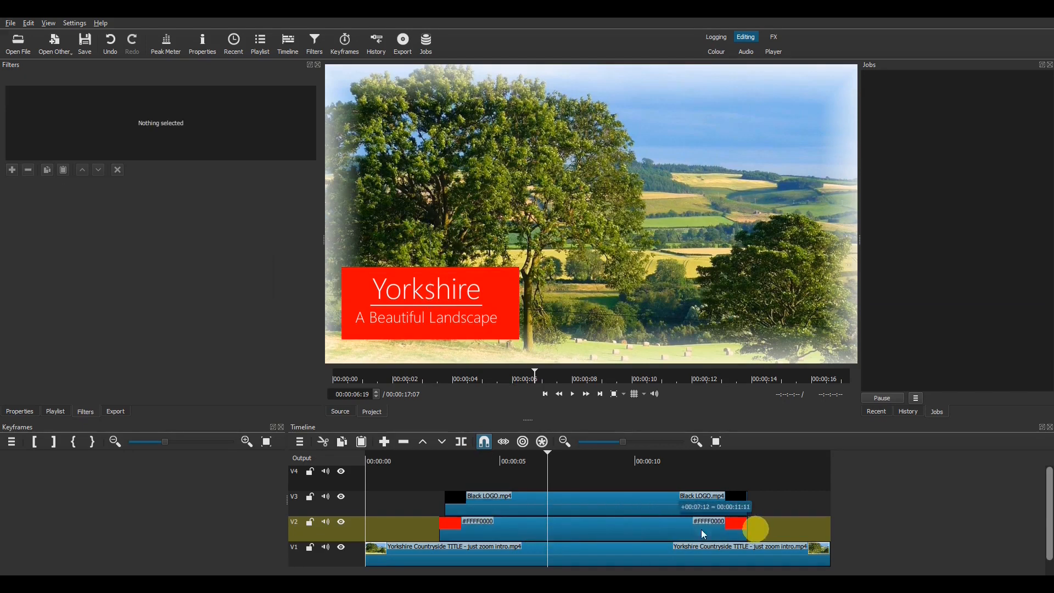
left_click(438, 527)
left_click(738, 519)
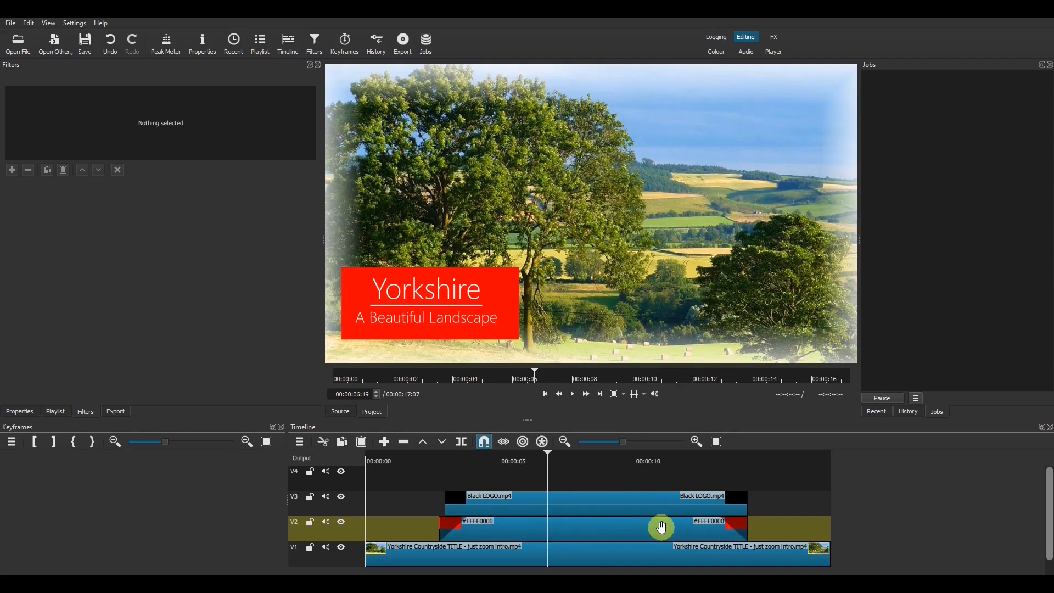
Step: Set the red clip's Fade Out Video filter to adjust opacity instead of fading with black
left_click(662, 527)
left_click(54, 119)
left_click(51, 109)
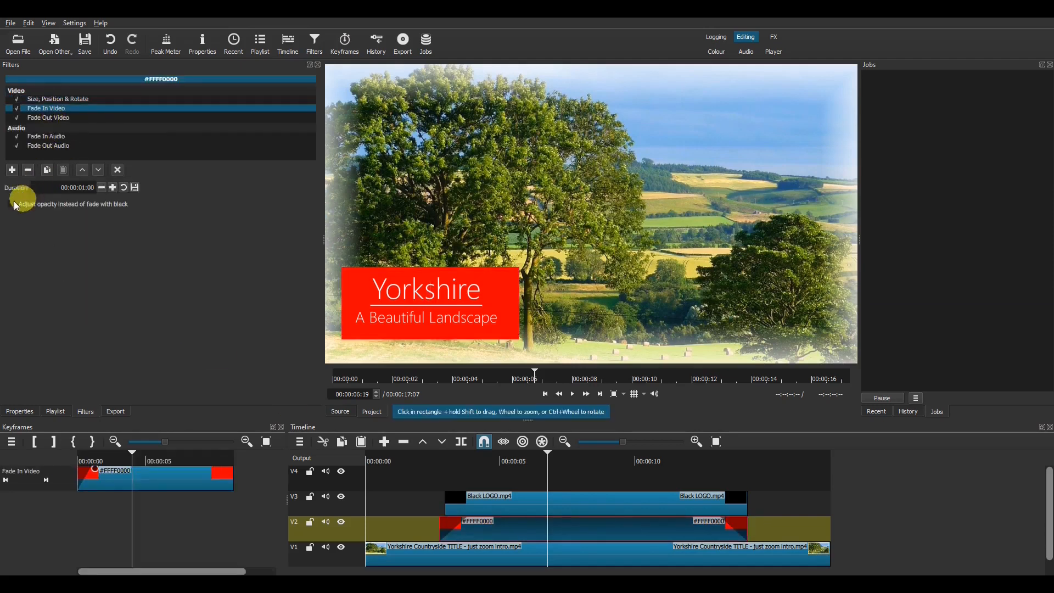
left_click(48, 119)
left_click(11, 204)
Step: Play back the red box's fade in and fade out to check them
left_click(436, 456)
key("space")
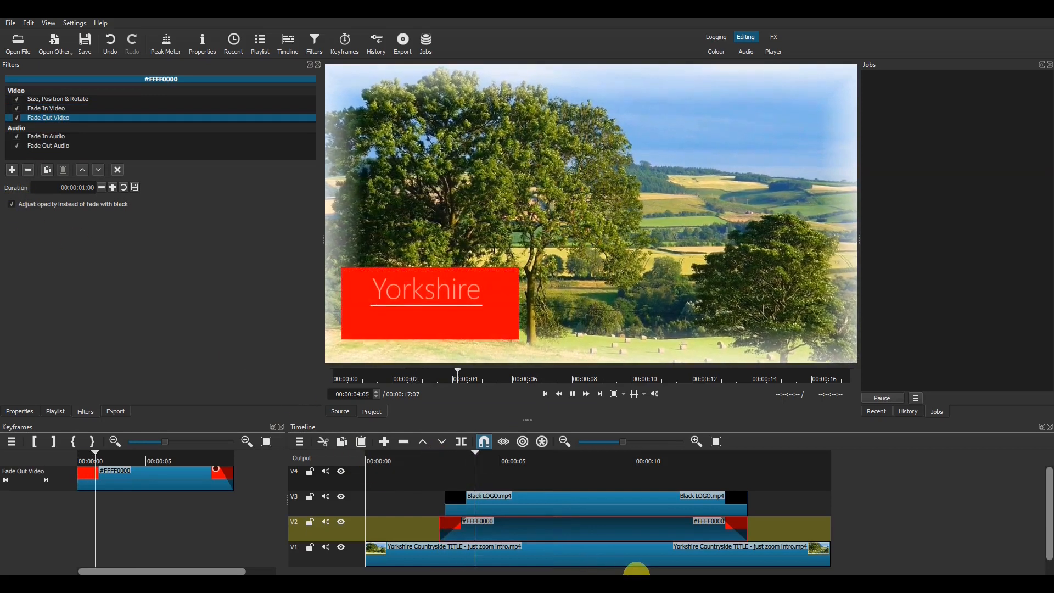
key("space")
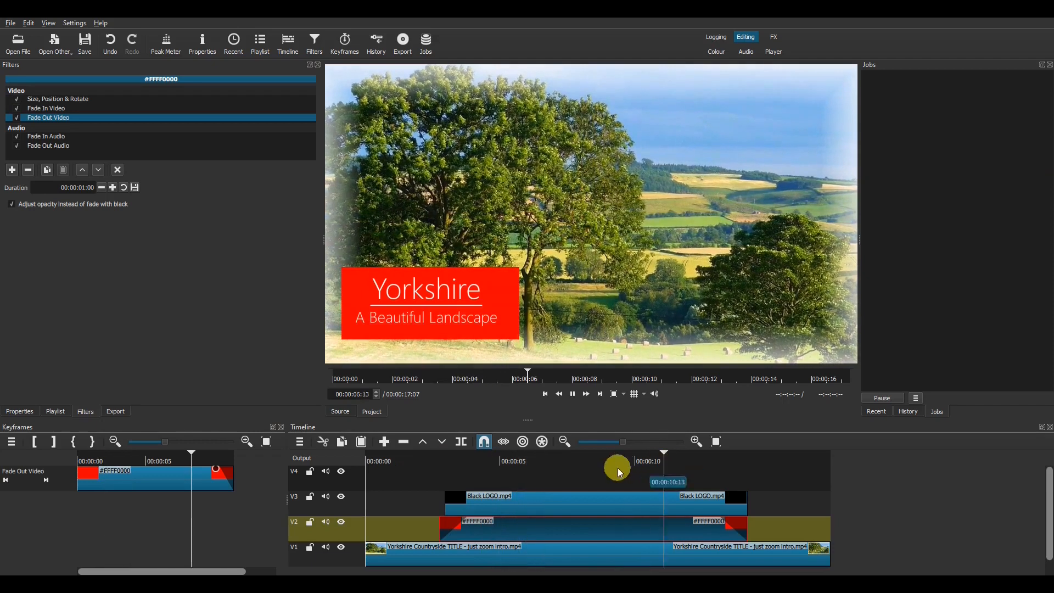
left_click(671, 457)
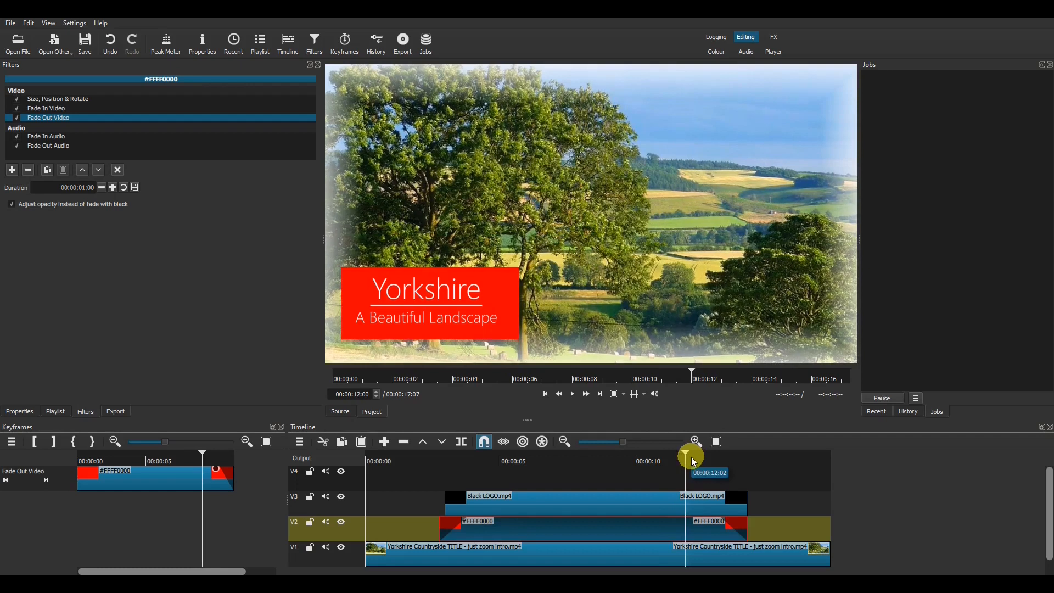
key("space")
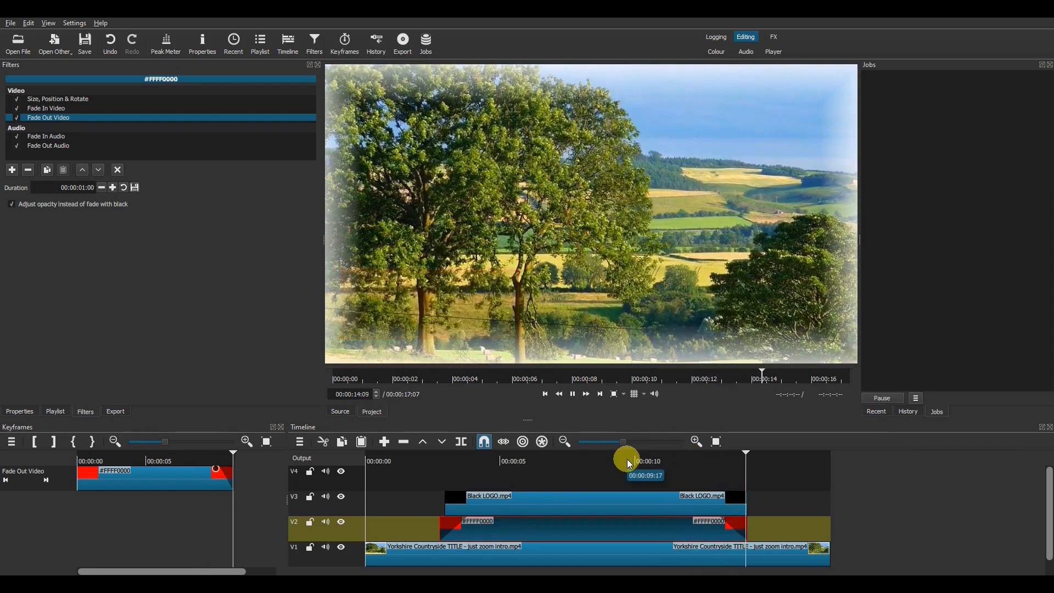
key("space")
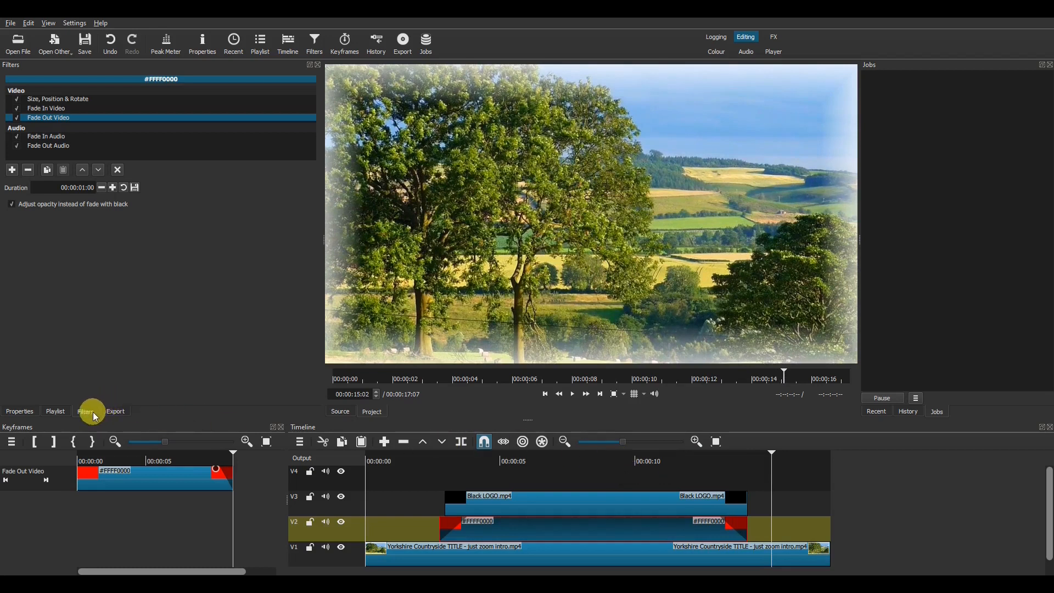
left_click(12, 171)
type("o")
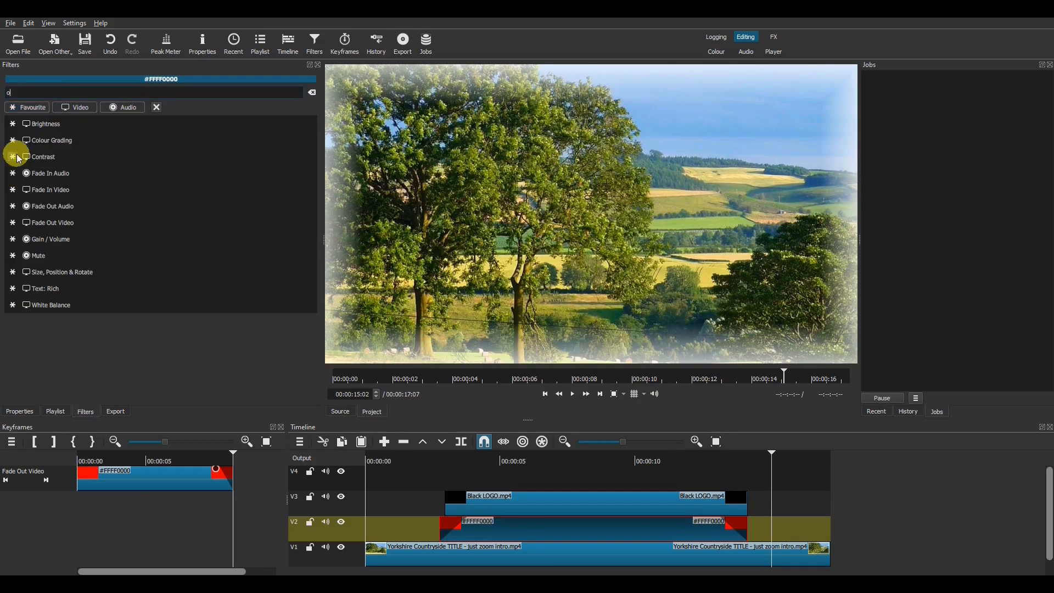
type("pa")
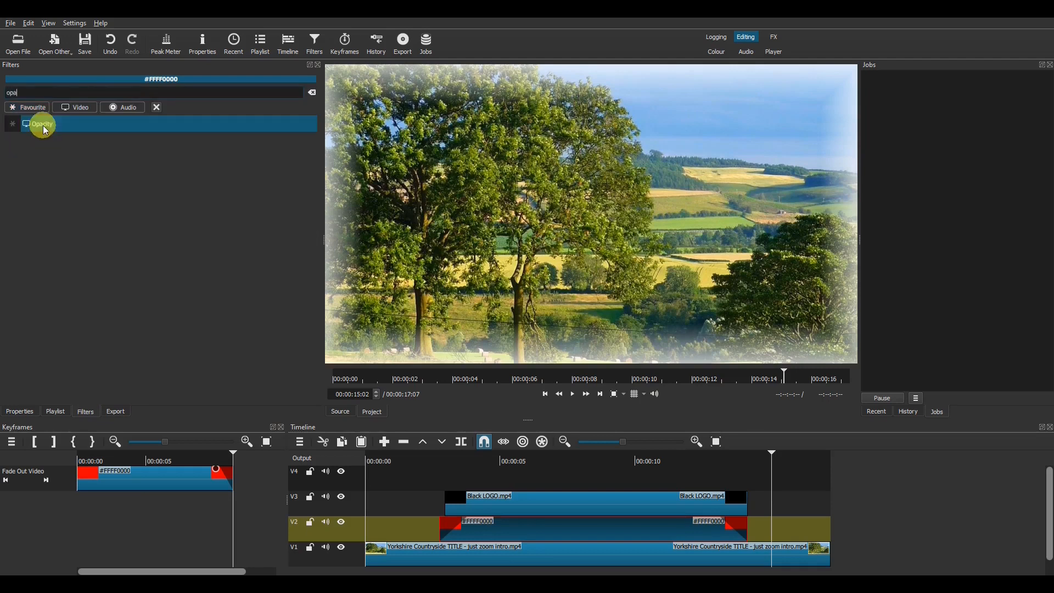
left_click(45, 131)
left_click(527, 459)
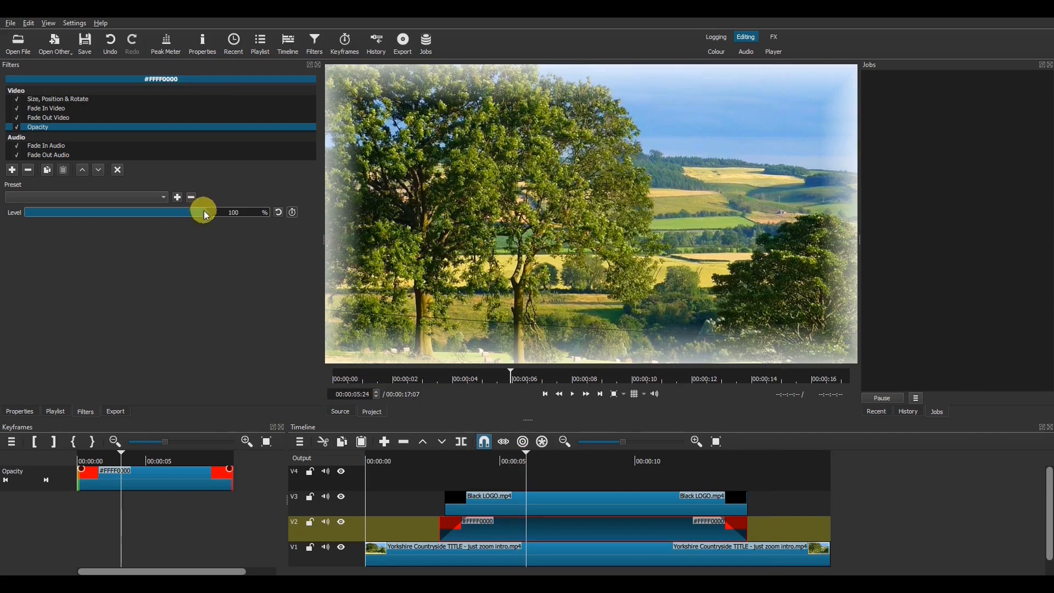
left_click_drag(193, 214, 126, 222)
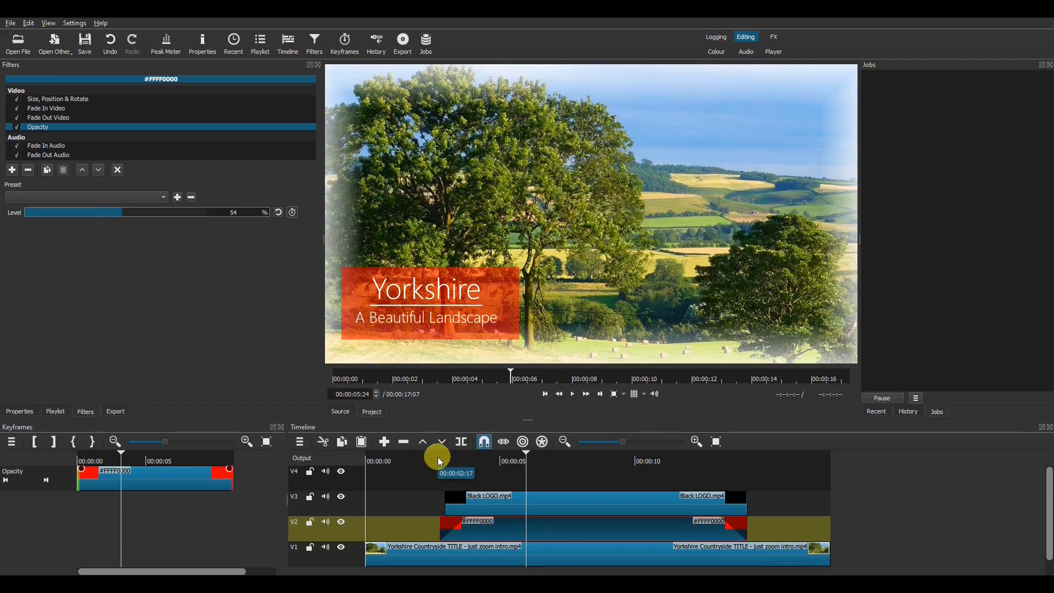
left_click(438, 460)
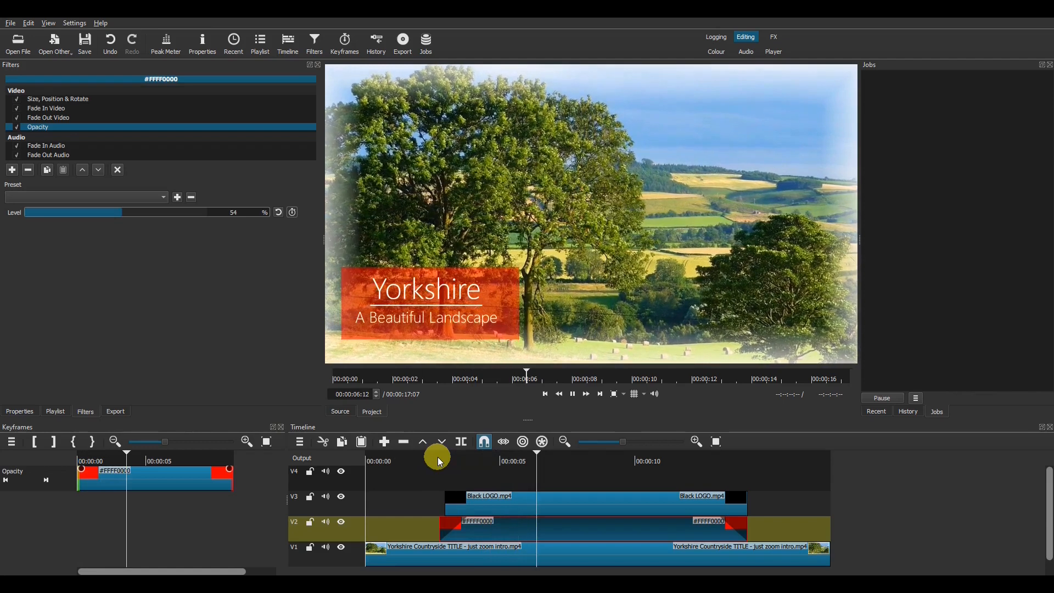
key("space")
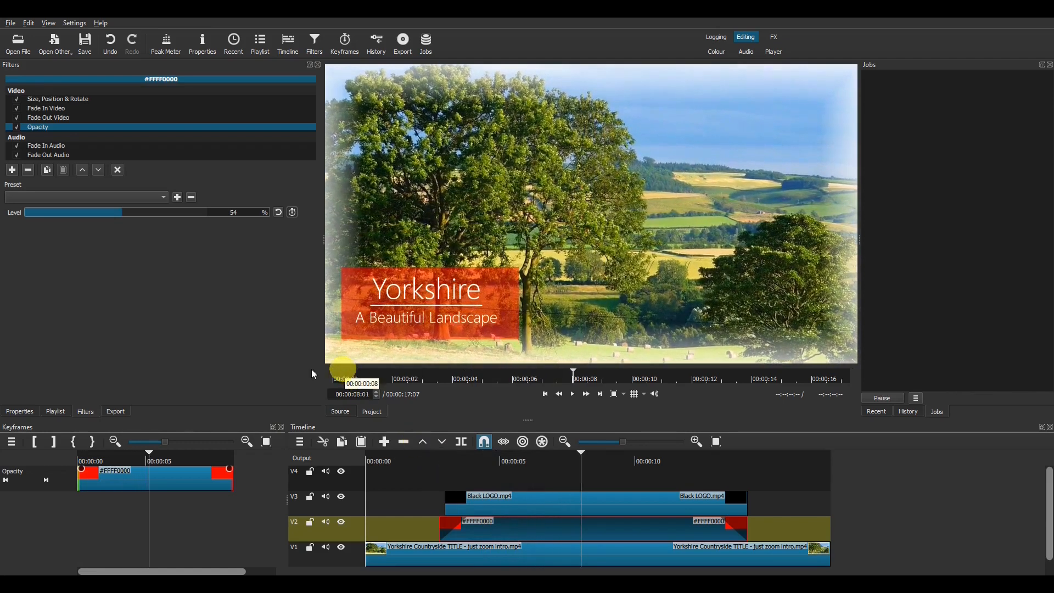
left_click(29, 170)
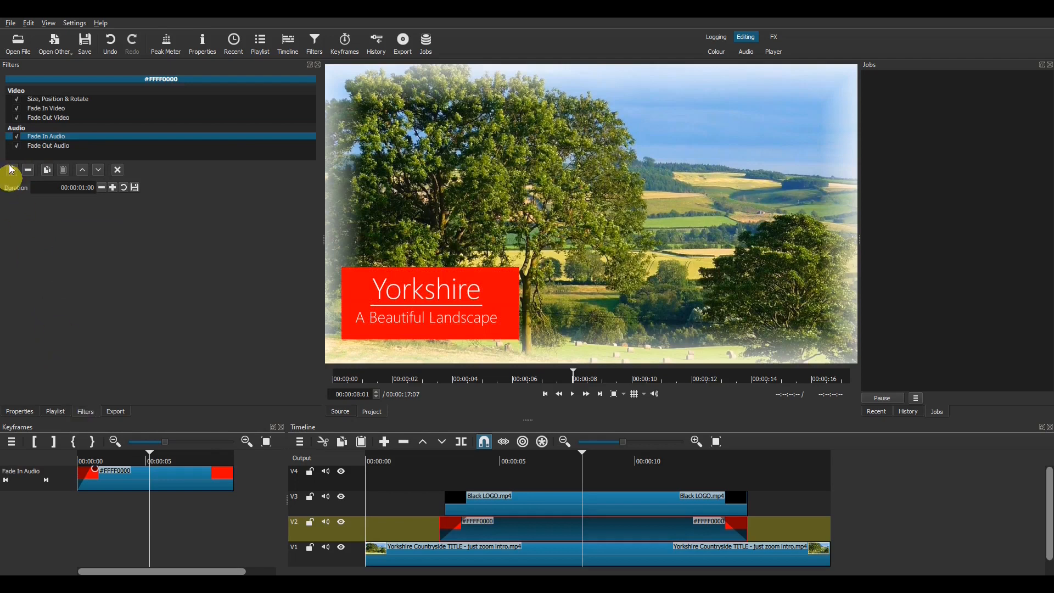
Step: Add a Gradient filter to the red clip and set its first colour to red
left_click(11, 169)
type("gradie")
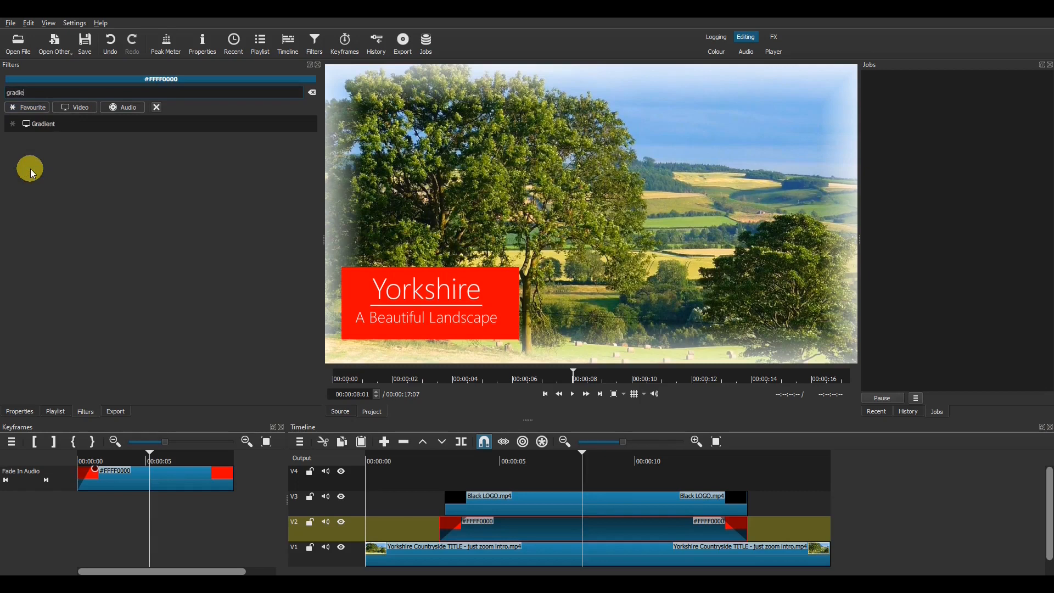
left_click(64, 131)
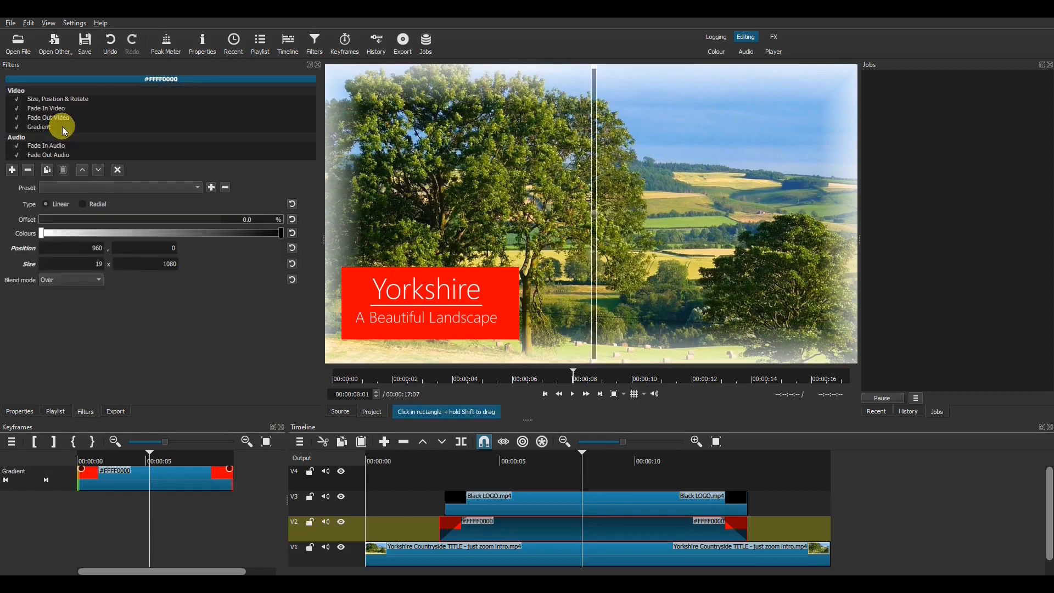
double_click(42, 232)
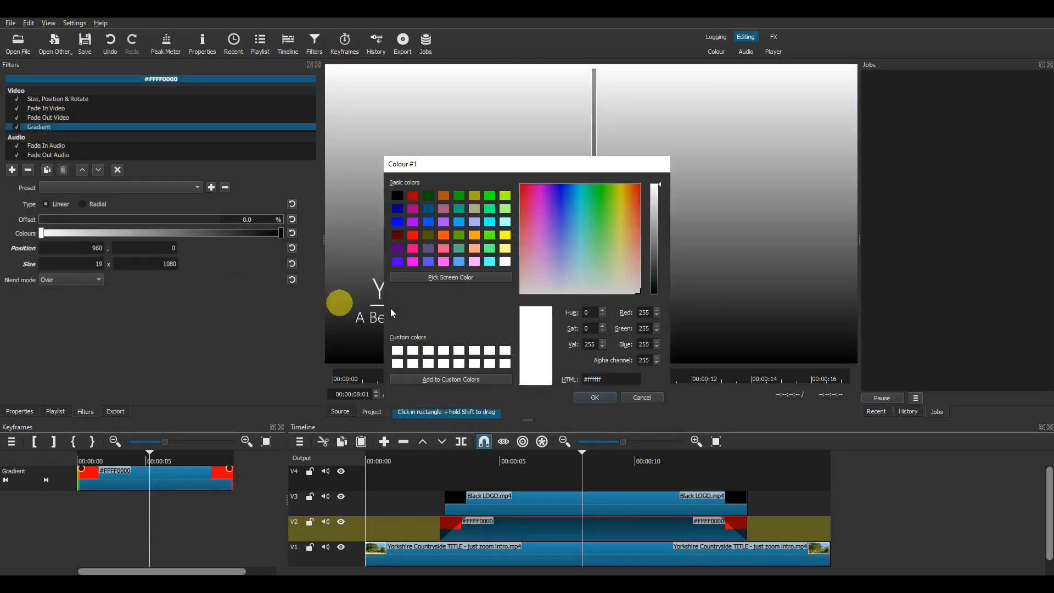
left_click(415, 235)
left_click(580, 396)
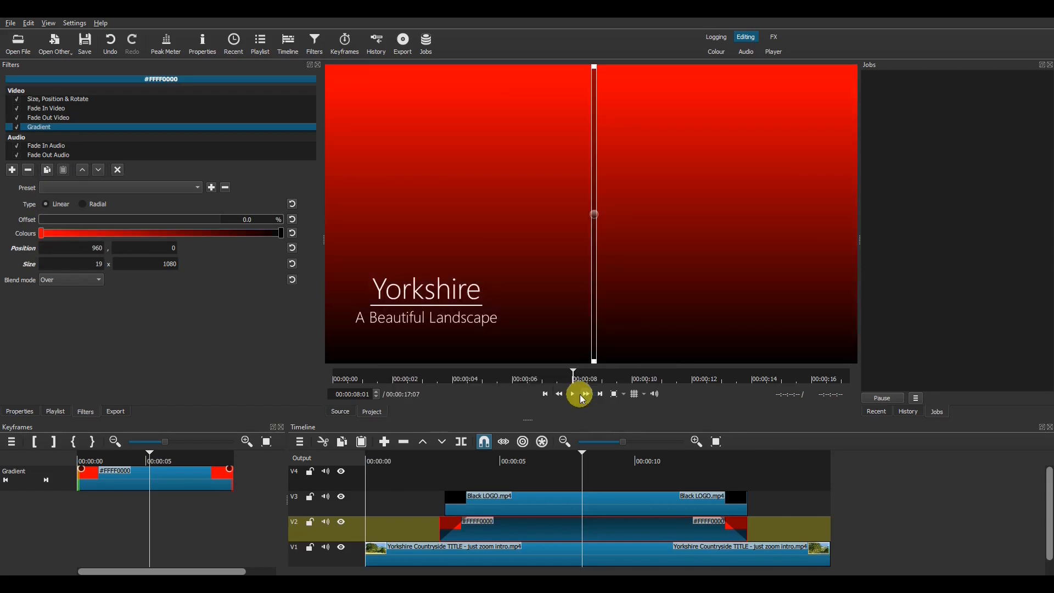
Step: Set the gradient's second colour to dark red (#580000)
double_click(279, 232)
left_click(411, 235)
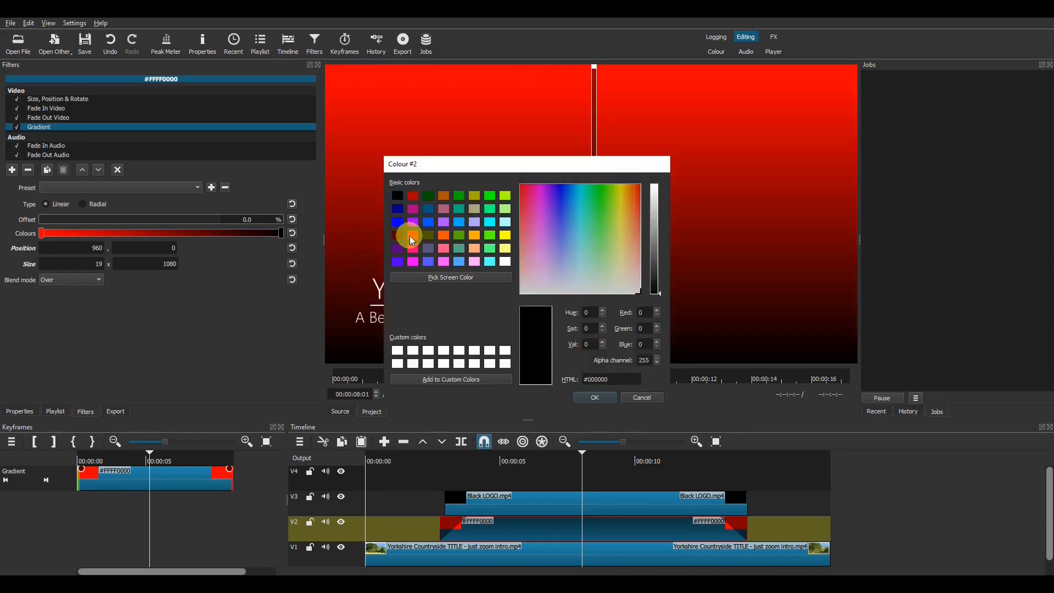
left_click(655, 190)
left_click_drag(657, 193, 661, 257)
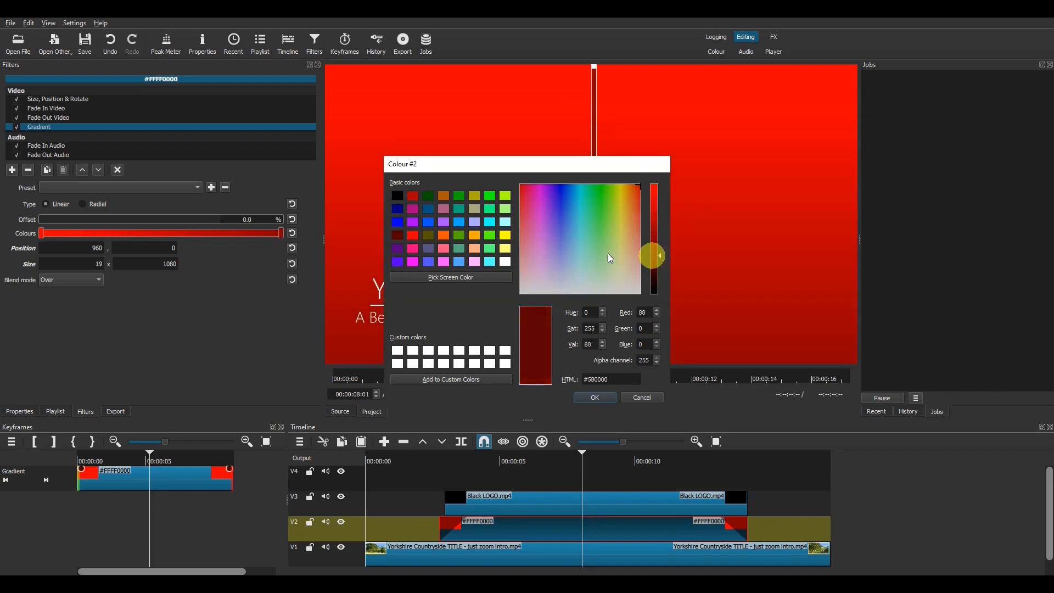
left_click(592, 399)
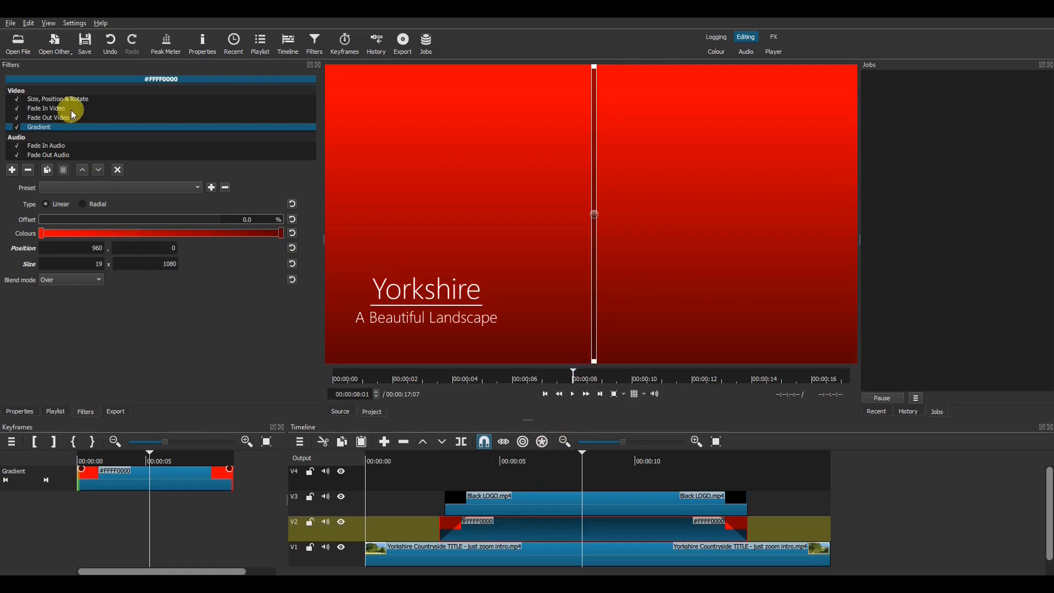
Step: Move Gradient above Size, Position & Rotate to the top of the filter list, then play the result
left_click(84, 168)
left_click(84, 168)
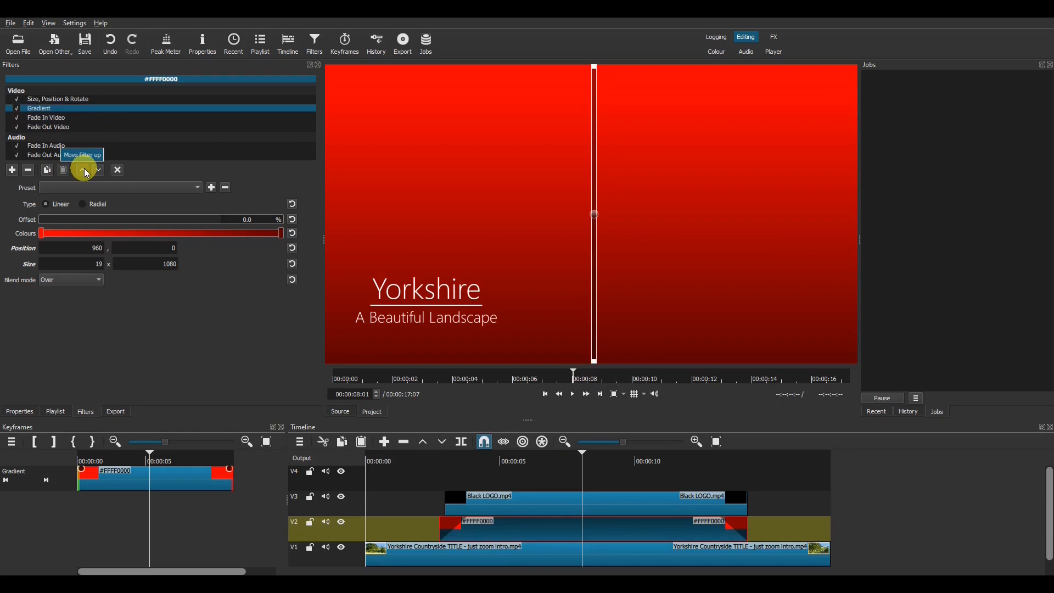
left_click(84, 168)
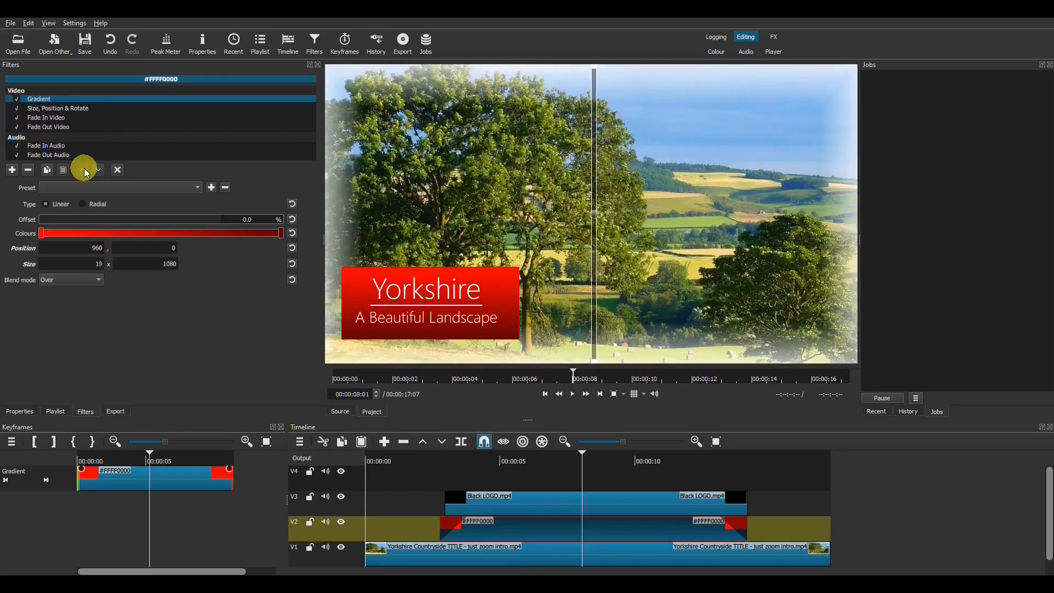
left_click(441, 461)
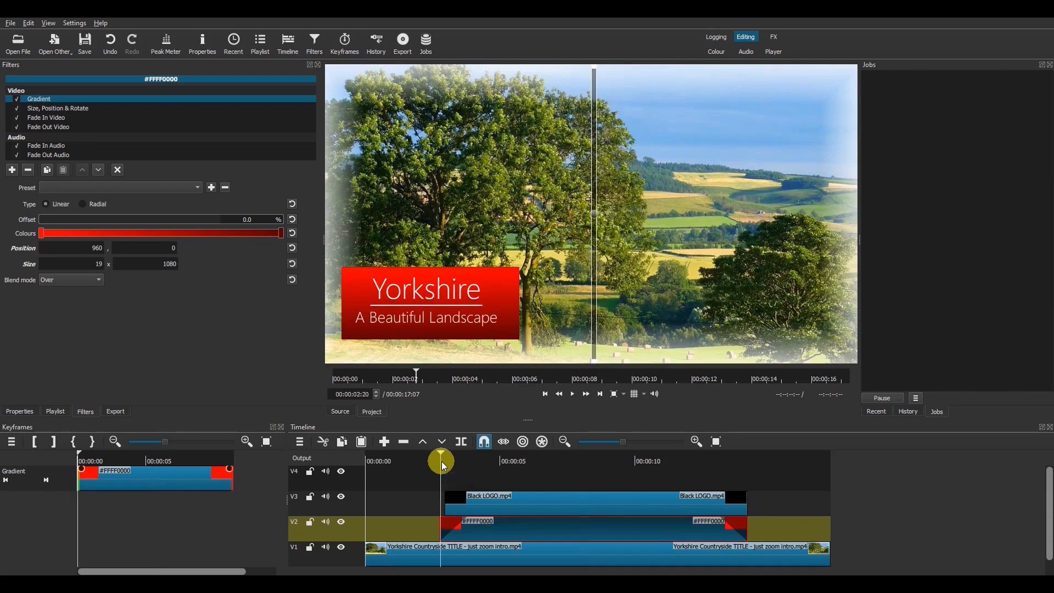
key("space")
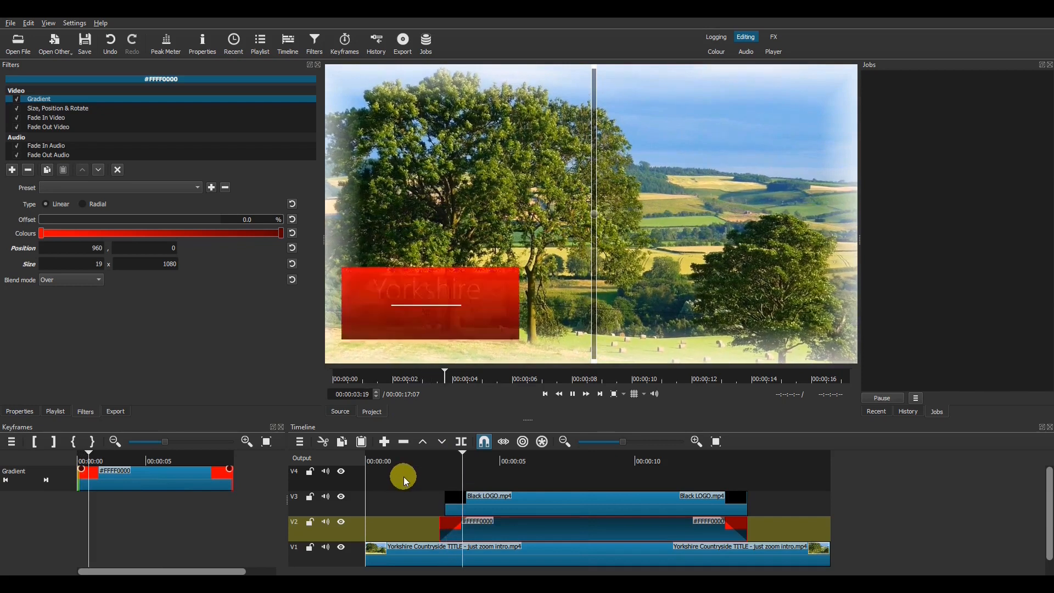